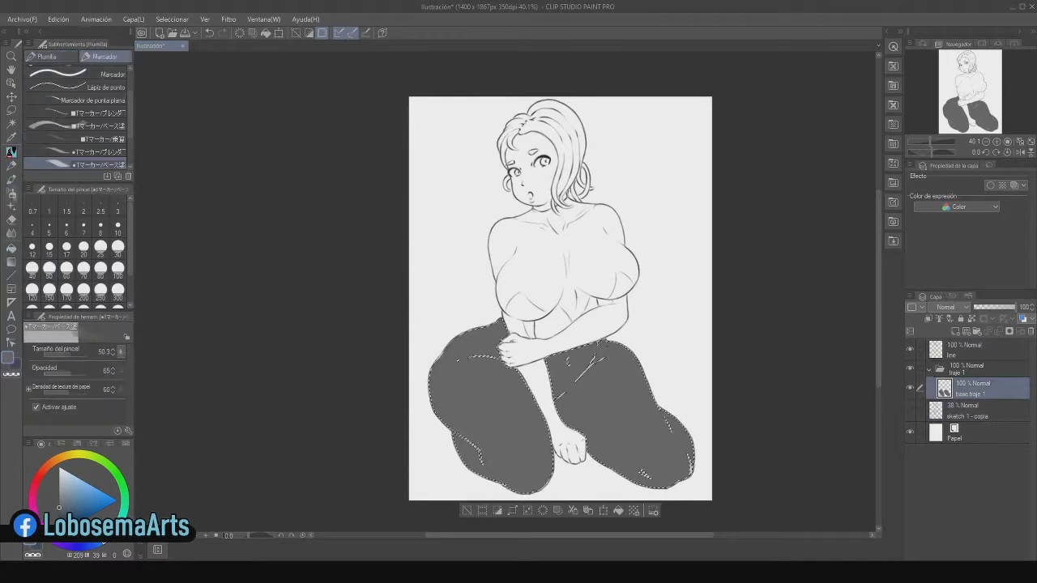
- Clear the selection and patch the grey leg base along the inner thigh beside the forearm with the brush pen
key("ctrl+d")
scroll(498, 246, "up", 2)
key("m")
key("p")
scroll(519, 291, "down", 3)
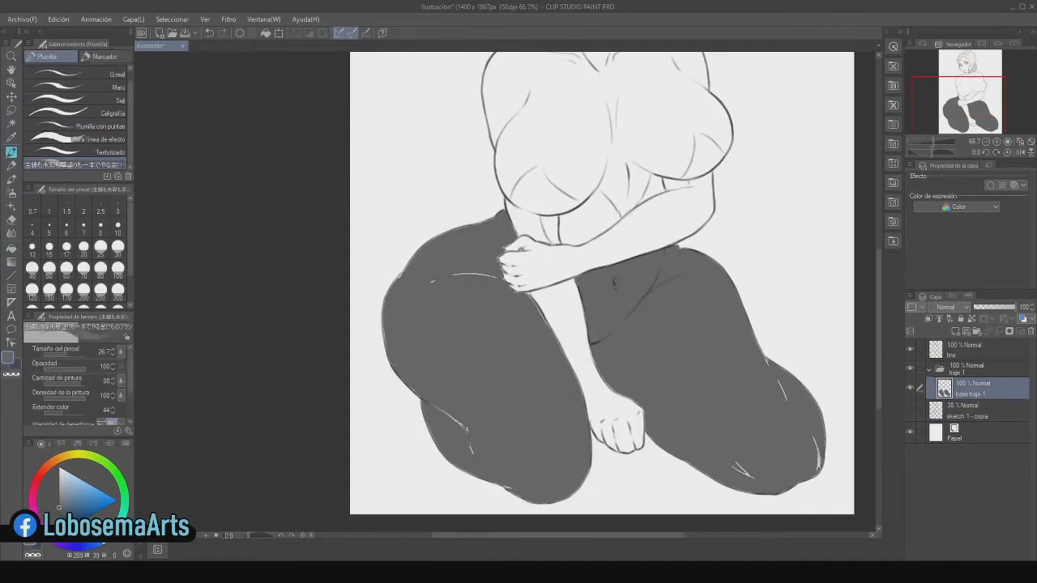
left_click_drag(529, 296, 549, 329)
- Fill the unpainted line on the hip of the left leg and neaten the grey around the gripping fingers with a 12.5 brush
scroll(626, 293, "up", 1)
scroll(505, 292, "down", 1)
key("minus")
key("minus")
key("minus")
scroll(494, 288, "up", 1)
mouse_move(494, 311)
left_mouse_down()
mouse_move(507, 319)
mouse_move(503, 306)
mouse_move(473, 322)
mouse_move(450, 316)
left_mouse_up()
left_click_drag(449, 325, 385, 400)
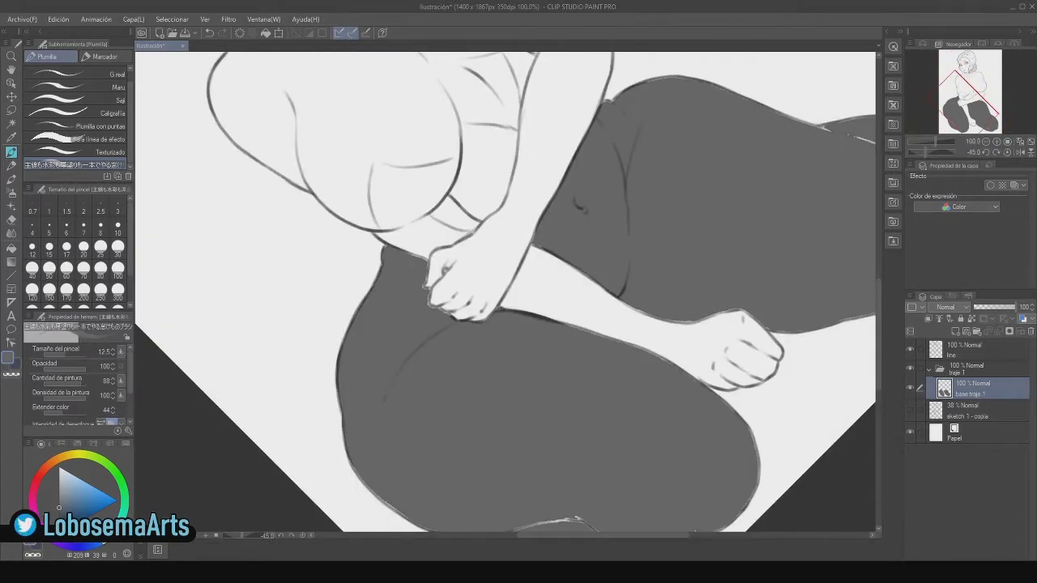
left_click_drag(429, 303, 452, 314)
left_click_drag(481, 321, 500, 308)
- Neaten the inner edge of the left thigh and fill the pale gaps around its lower leg fold with grey
key("minus")
key("minus")
key("minus")
key("minus")
key("minus")
mouse_move(568, 296)
left_mouse_down()
mouse_move(680, 285)
mouse_move(749, 297)
left_mouse_up()
left_click_drag(706, 470, 635, 489)
mouse_move(786, 429)
left_mouse_down()
mouse_move(743, 472)
mouse_move(672, 517)
left_mouse_up()
left_click_drag(634, 489, 602, 516)
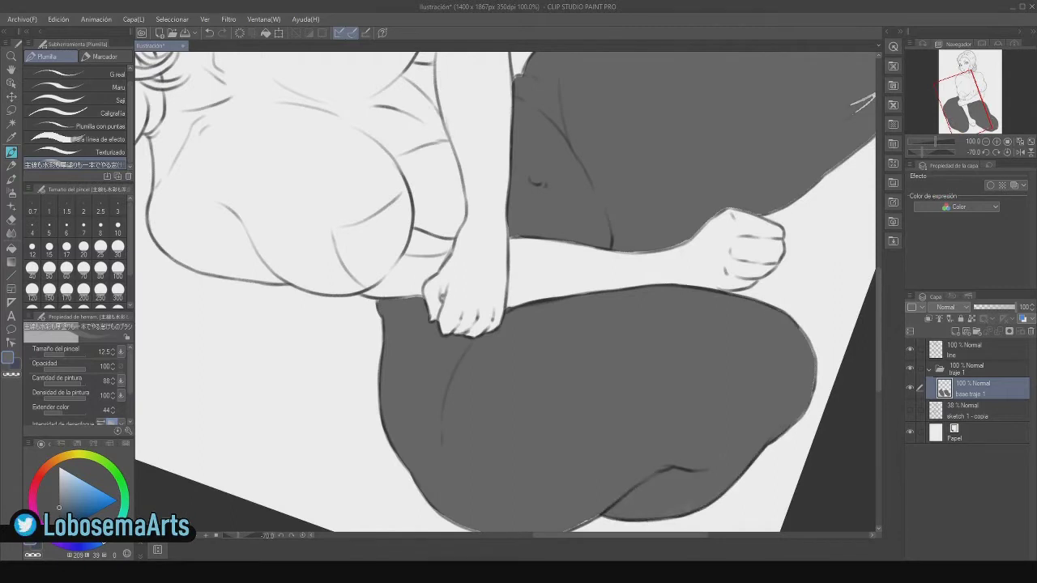
- Cover the remaining gaps along the left lower leg, hip and outer thigh with the grey base colour
left_click_drag(502, 454, 620, 335)
left_click_drag(630, 420, 665, 420)
left_click_drag(678, 414, 715, 397)
left_click_drag(539, 178, 494, 183)
left_click_drag(494, 181, 499, 193)
left_click_drag(502, 283, 502, 363)
- Paint the grey cleanly up to the extended forearm and fist along the inner edge of the right leg
left_click_drag(626, 199, 711, 210)
left_click_drag(727, 213, 760, 216)
left_click_drag(760, 216, 808, 202)
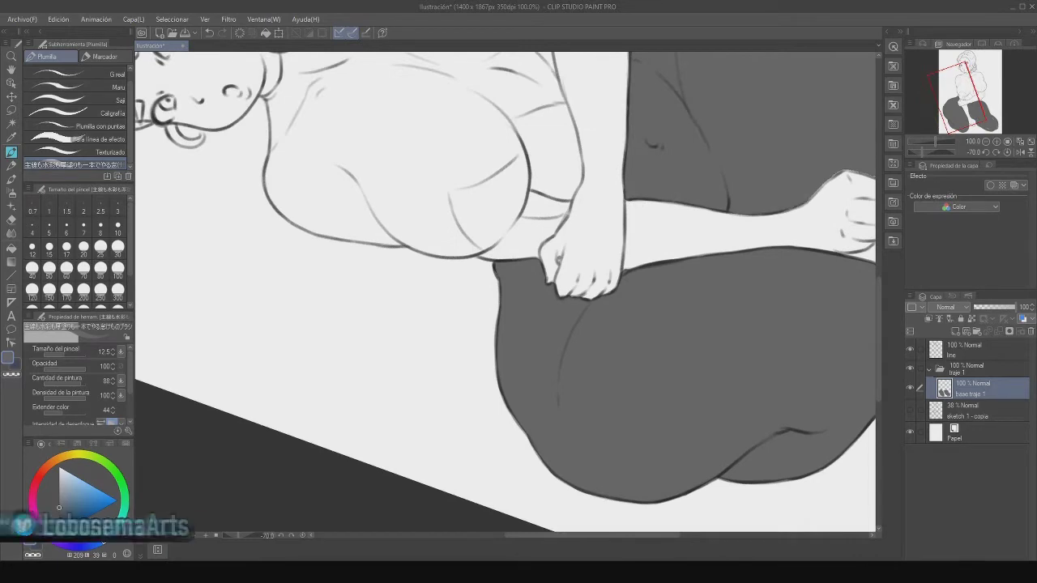
left_click_drag(648, 308, 428, 308)
left_click_drag(586, 200, 640, 171)
left_click_drag(641, 175, 696, 146)
- Smooth the grey base along the lower edge of the left knee
key("asciicircum")
key("asciicircum")
key("asciicircum")
key("asciicircum")
key("asciicircum")
key("asciicircum")
key("asciicircum")
key("asciicircum")
key("asciicircum")
key("asciicircum")
key("asciicircum")
key("asciicircum")
key("asciicircum")
left_click_drag(464, 494, 494, 500)
left_click_drag(462, 494, 485, 500)
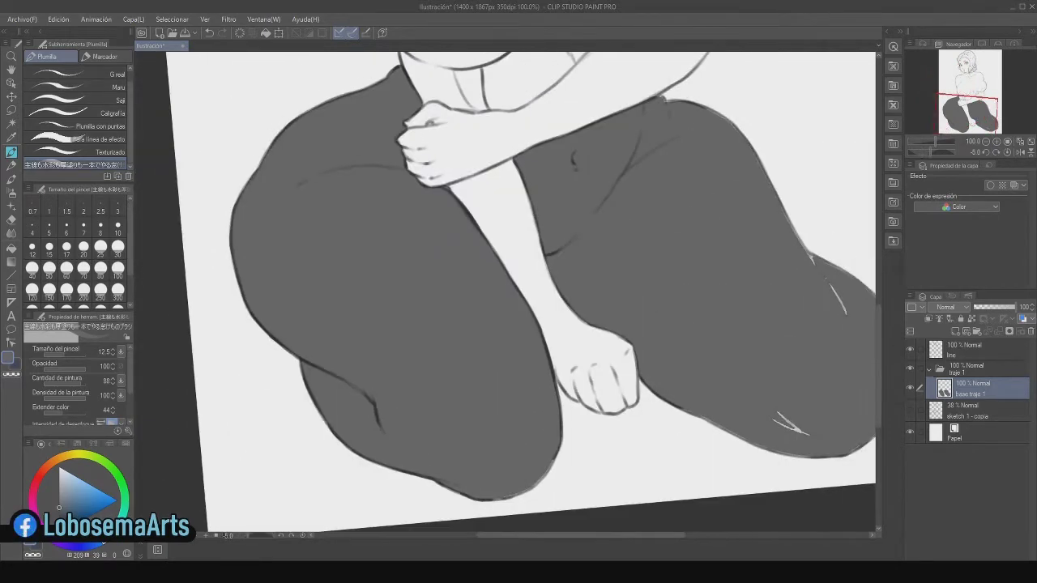
left_click_drag(552, 462, 535, 486)
- Fill the pale gaps along the right knee, its creases and its outer edge with the grey base colour
left_click_drag(606, 419, 492, 419)
left_click_drag(659, 413, 695, 435)
left_click_drag(776, 364, 792, 415)
left_click_drag(695, 255, 700, 264)
left_click_drag(715, 285, 732, 315)
left_click_drag(565, 410, 591, 417)
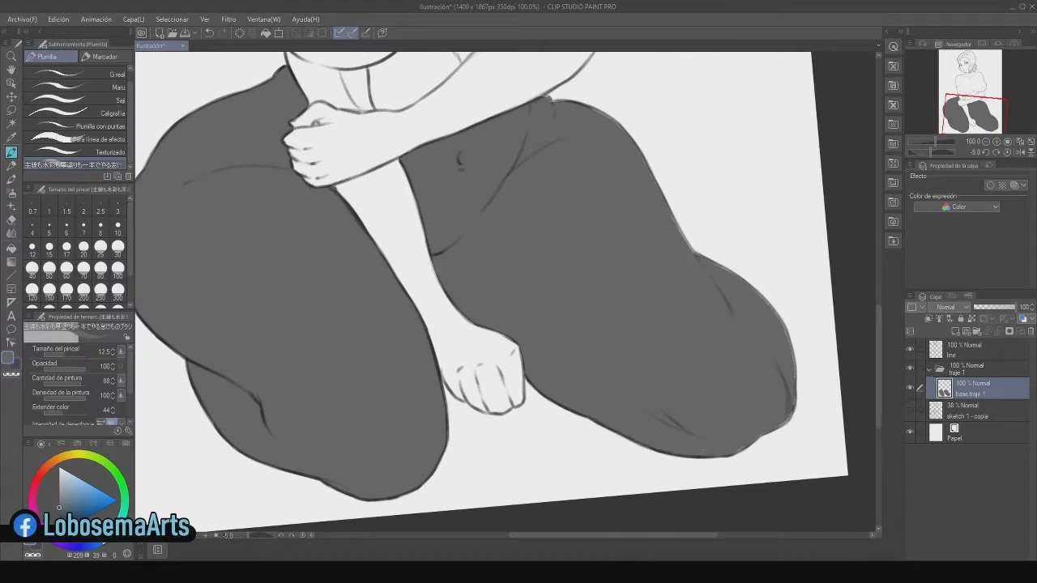
left_click_drag(792, 369, 796, 404)
- Extend the grey base cleanly to the line art along the outer edge of the right thigh and lower leg
key("minus")
key("minus")
key("minus")
key("minus")
key("minus")
key("minus")
key("minus")
key("minus")
key("minus")
key("minus")
key("minus")
key("minus")
left_click_drag(354, 160, 364, 157)
left_click_drag(383, 129, 433, 107)
left_click_drag(559, 109, 576, 104)
mouse_move(577, 101)
left_mouse_down()
mouse_move(689, 69)
mouse_move(717, 80)
left_mouse_up()
- Outline the left cup of the costume top and begin the midriff panel's edge in grey
mouse_move(429, 340)
left_mouse_down()
mouse_move(580, 340)
mouse_move(583, 213)
left_mouse_up()
left_click(997, 153)
mouse_move(400, 208)
left_mouse_down()
mouse_move(376, 241)
mouse_move(390, 261)
left_mouse_up()
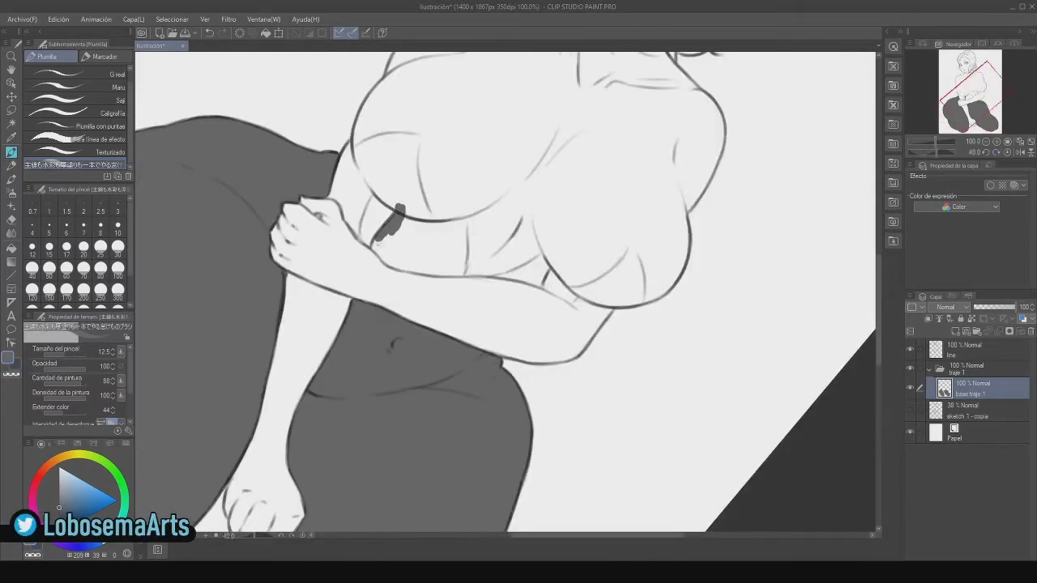
mouse_move(355, 148)
left_mouse_down()
mouse_move(366, 178)
mouse_move(401, 209)
left_mouse_up()
mouse_move(358, 151)
left_mouse_down()
mouse_move(396, 206)
mouse_move(420, 136)
left_mouse_up()
left_click_drag(418, 139, 424, 204)
left_click_drag(420, 137, 436, 226)
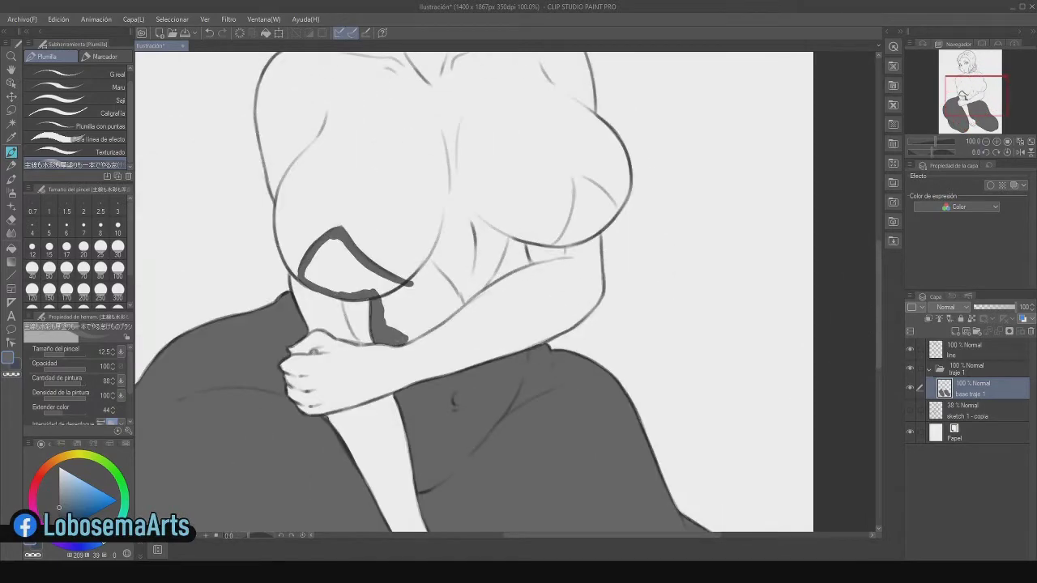
- Complete the midriff panel's outline along the forearm and fill both the panel and the left cup with grey
left_click_drag(437, 322, 411, 341)
left_click_drag(430, 262, 411, 280)
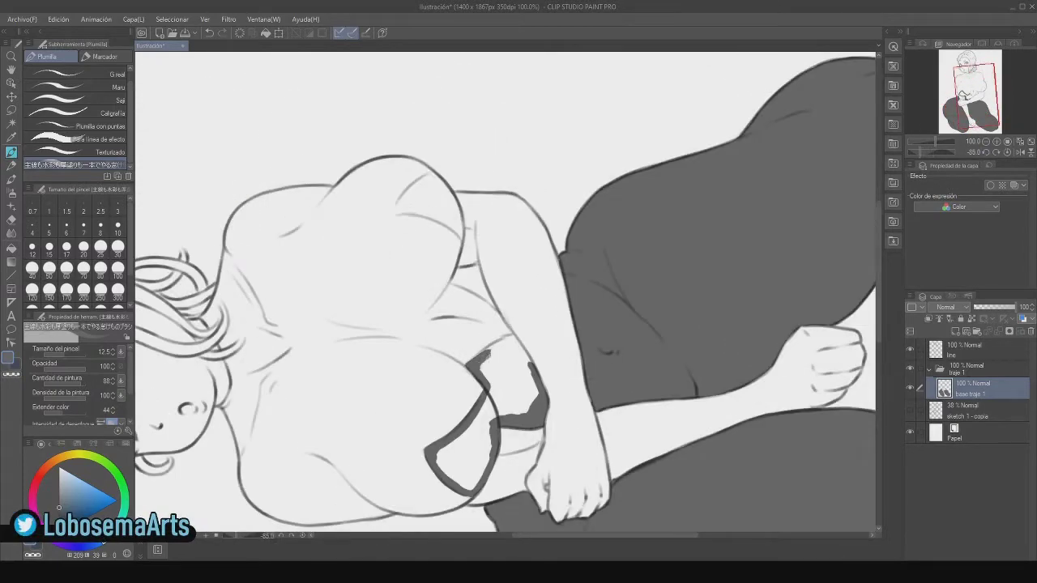
left_click_drag(510, 336, 484, 373)
left_click_drag(491, 361, 489, 395)
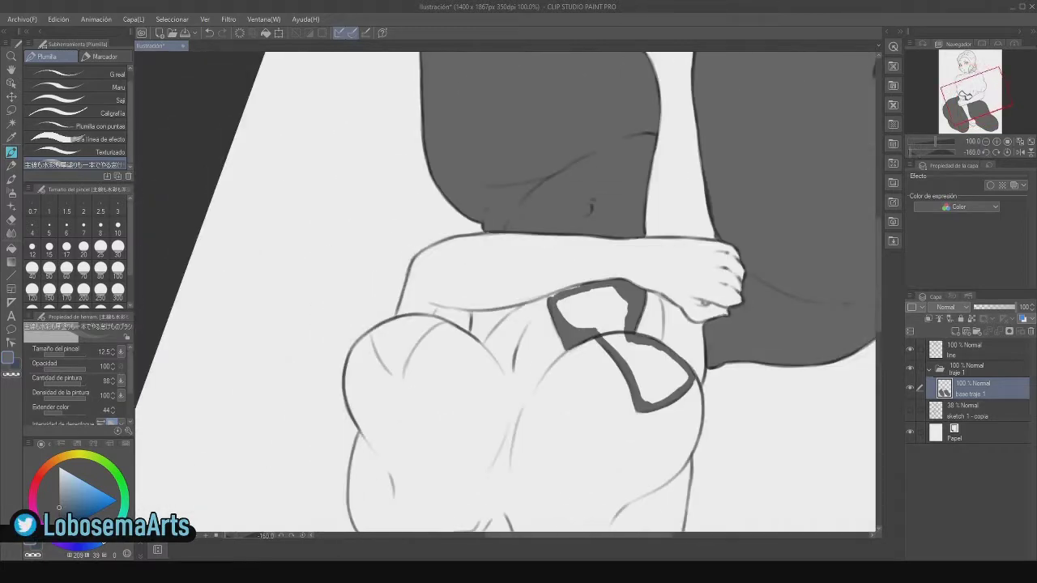
left_click_drag(579, 285, 551, 300)
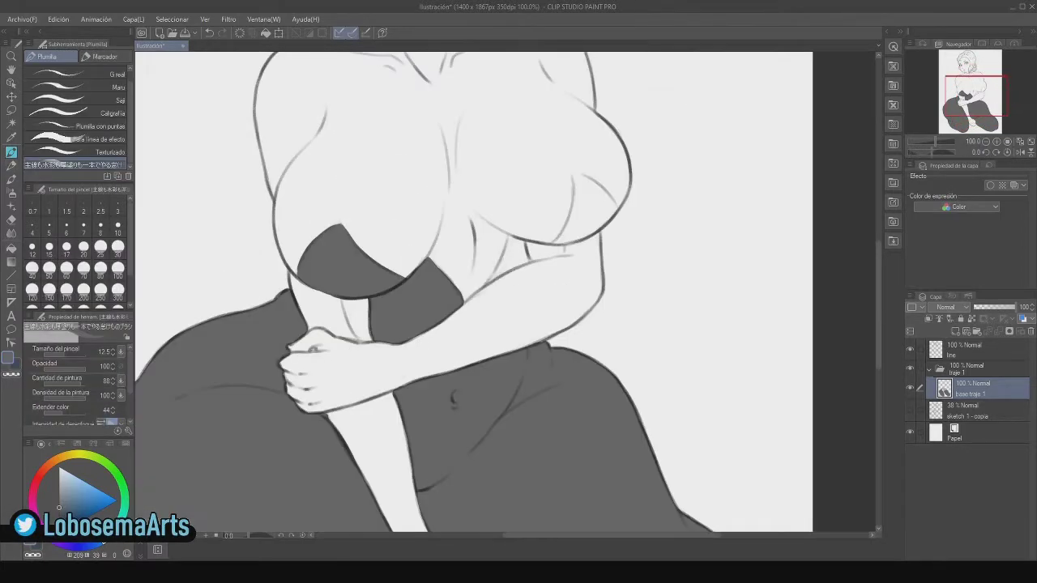
- Paint the small side panel above the forearm and the right cup of the costume top in solid grey
left_click_drag(510, 236, 490, 280)
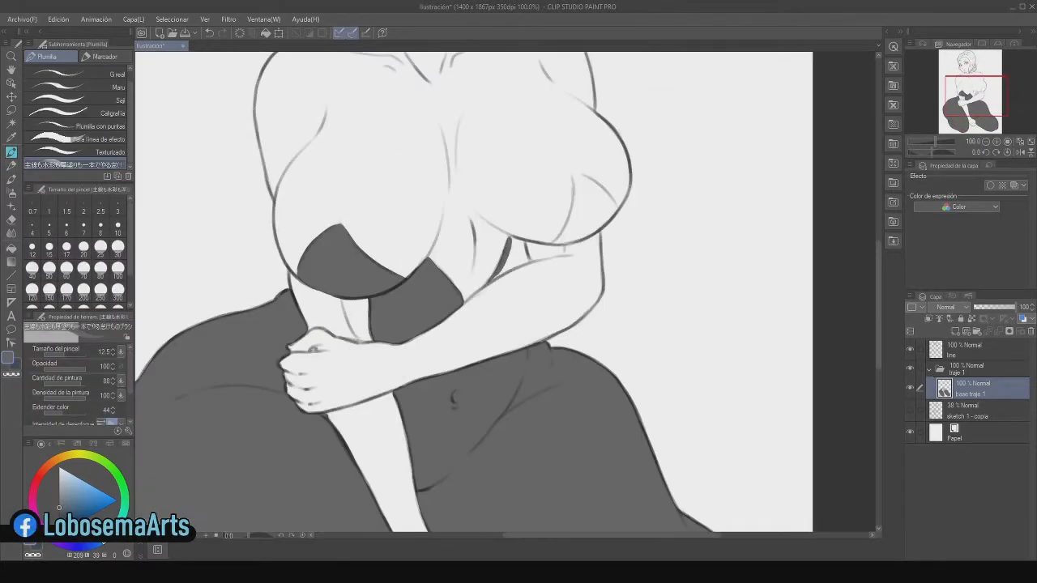
mouse_move(514, 243)
left_mouse_down()
mouse_move(491, 281)
mouse_move(528, 260)
mouse_move(512, 268)
left_mouse_up()
left_click_drag(575, 176, 565, 231)
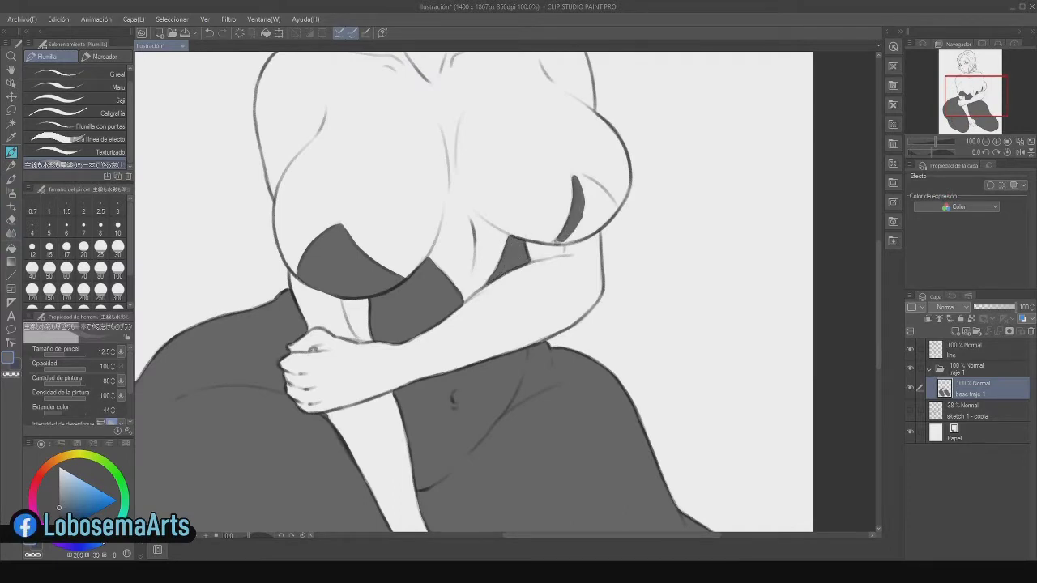
left_click_drag(604, 216, 585, 237)
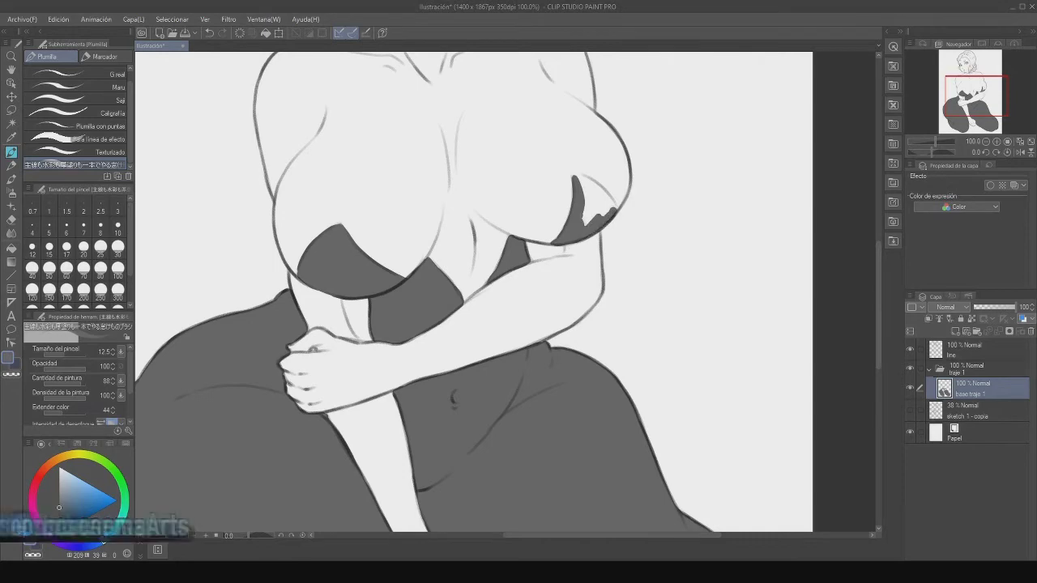
key("minus")
key("minus")
key("minus")
key("minus")
key("minus")
key("minus")
key("minus")
left_click_drag(422, 187, 458, 180)
- Select all grey costume areas, covering the legs, lower torso, midriff panels and cups, using automatic selection
left_click(1007, 152)
key("ctrl+minus")
key("ctrl+minus")
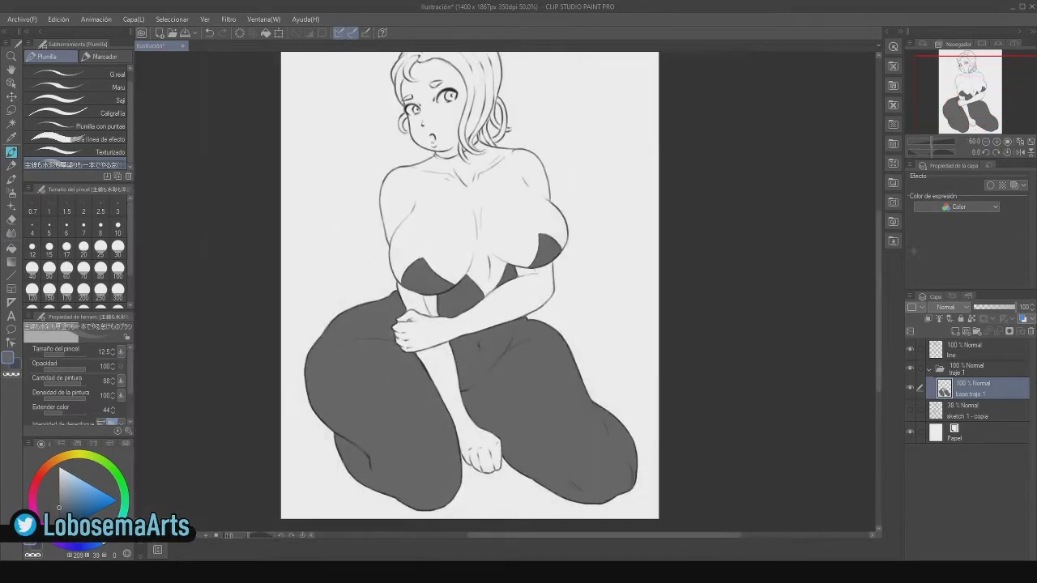
left_click_drag(469, 324, 548, 283)
key("ctrl+minus")
left_click(12, 110)
left_click(12, 124)
left_click(599, 336)
left_click(478, 345)
left_click(507, 254)
left_click(585, 235)
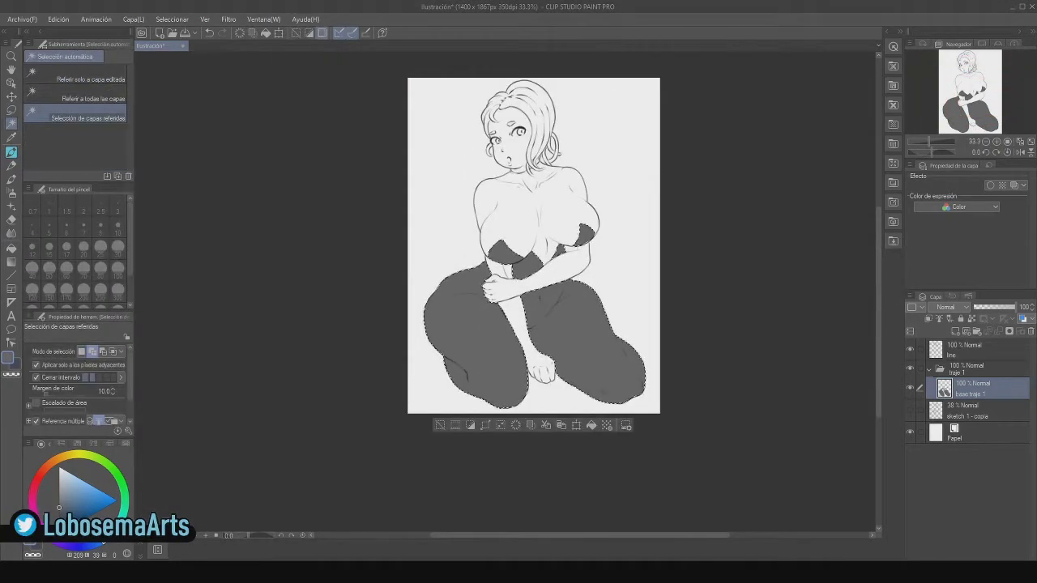
- Add a new layer above base traje 1 and shade the left leg in a darker grey with the base marker
left_click(12, 153)
scroll(74, 138, "down", 2)
left_click(75, 144)
left_click(955, 331)
left_click(62, 513)
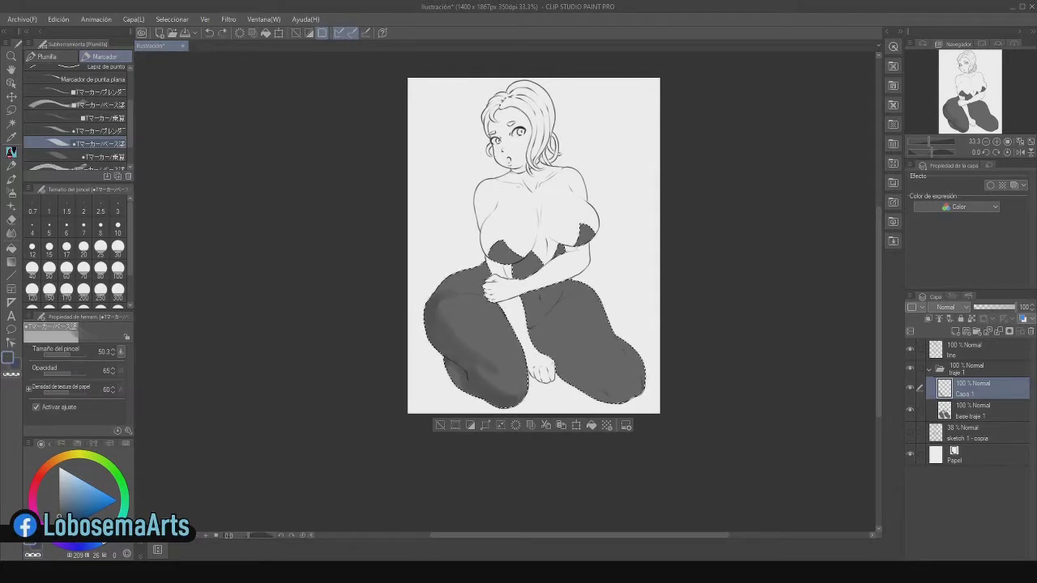
- Deepen the left thigh and hip shading with the base marker at sizes 20.7 and 26.7, and soften it with the blender marker
left_click_drag(69, 354, 66, 355)
scroll(407, 301, "up", 1)
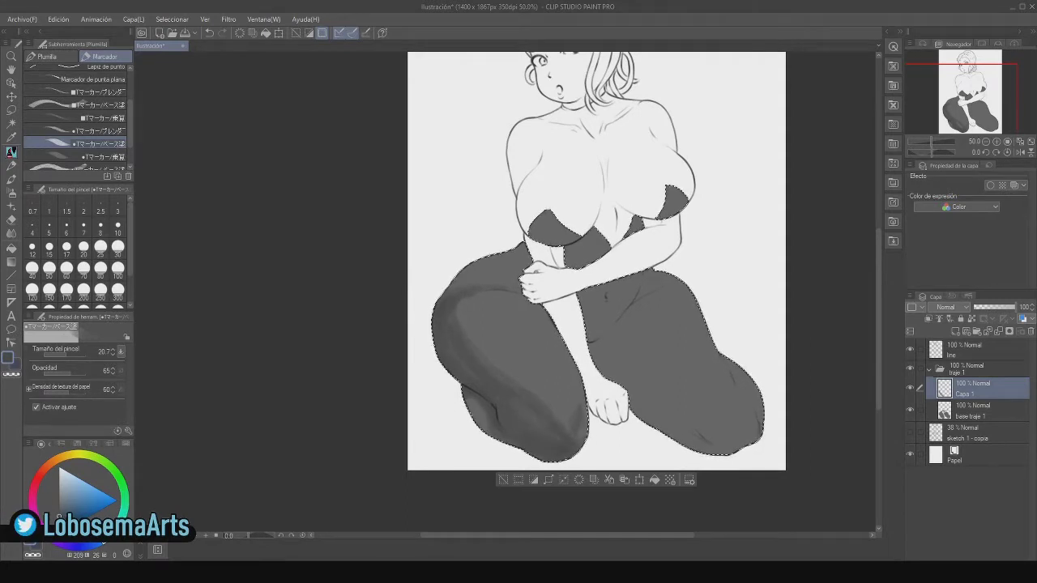
left_click(11, 221)
left_click(12, 152)
left_click(67, 355)
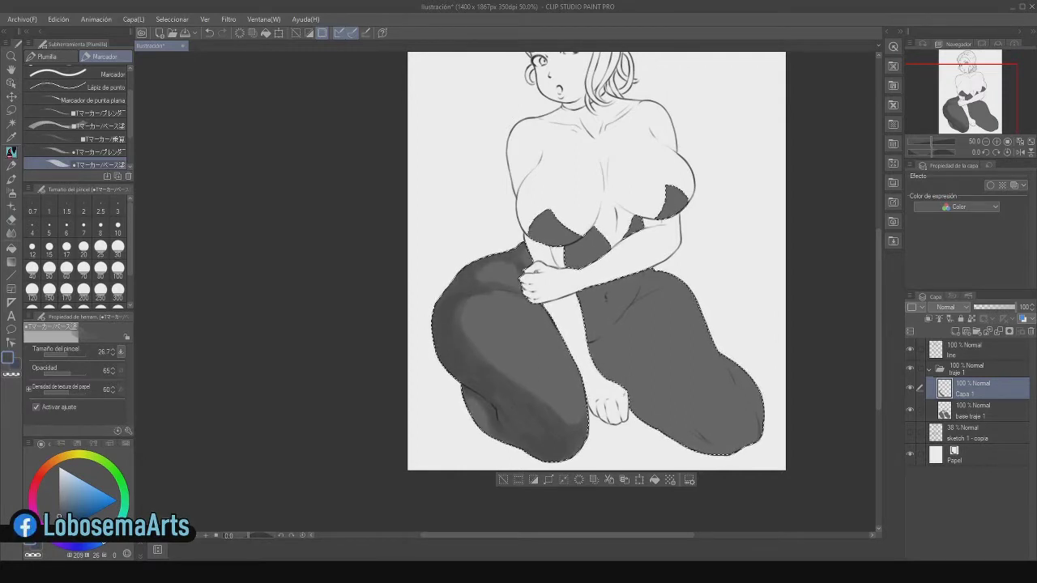
left_click(90, 153)
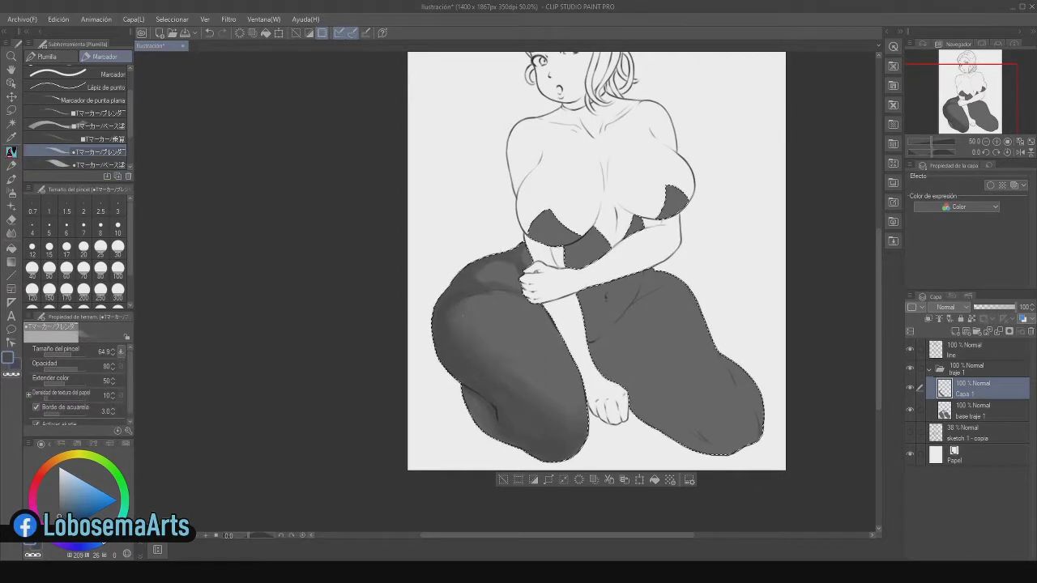
- Shade the lower torso creases, the inner right thigh and the left cup with the size 26.7 base marker
key("period")
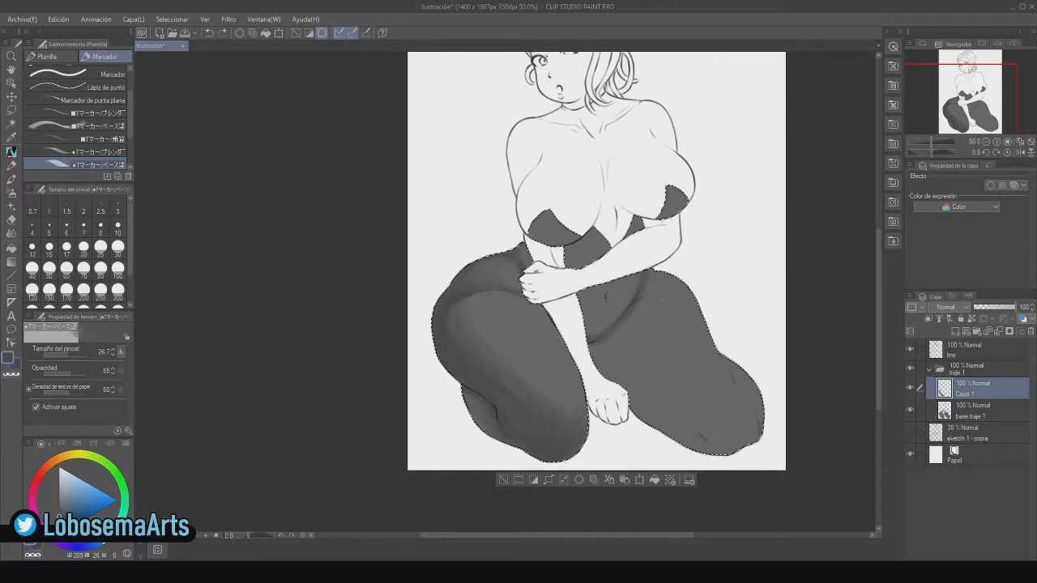
key("e")
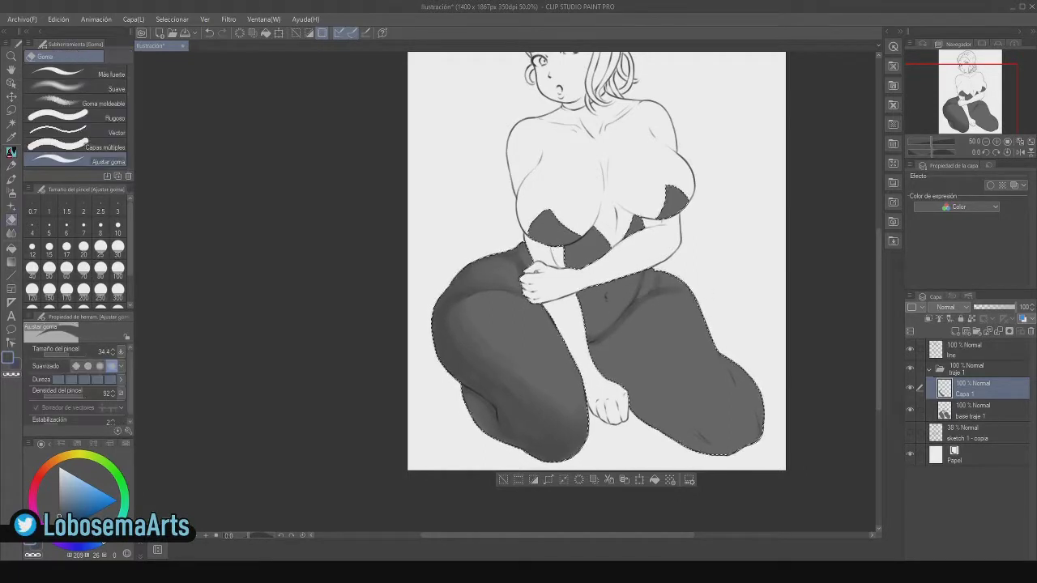
key("p")
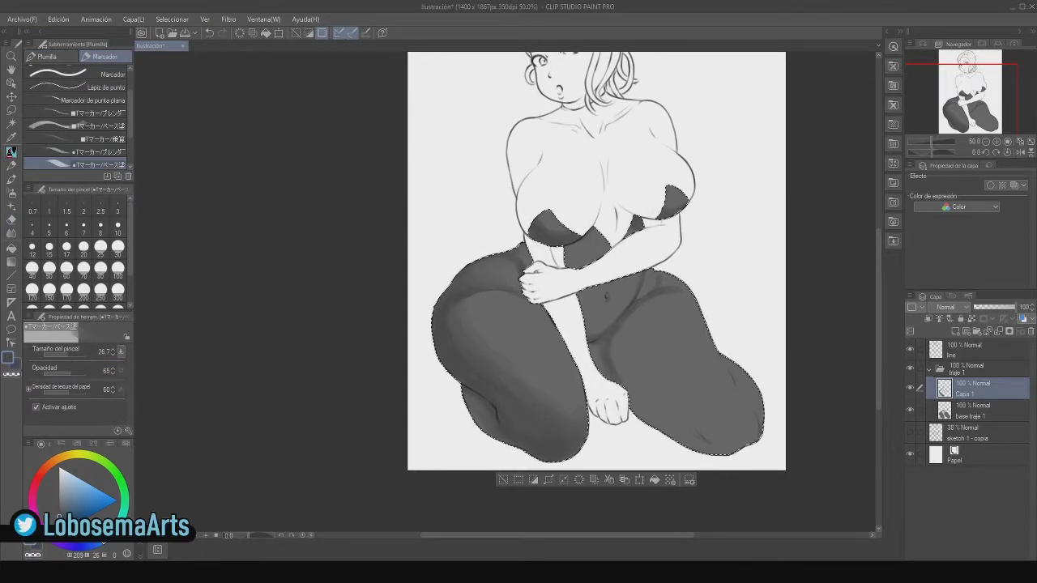
- Shade the right leg's knee folds and outer edge in darker grey with the base marker
key("minus")
key("minus")
key("minus")
key("minus")
mouse_move(672, 354)
left_mouse_down()
mouse_move(725, 373)
mouse_move(773, 371)
mouse_move(748, 375)
mouse_move(715, 357)
left_mouse_up()
key("asciicircum")
key("asciicircum")
key("asciicircum")
key("asciicircum")
key("asciicircum")
key("asciicircum")
key("asciicircum")
key("asciicircum")
key("asciicircum")
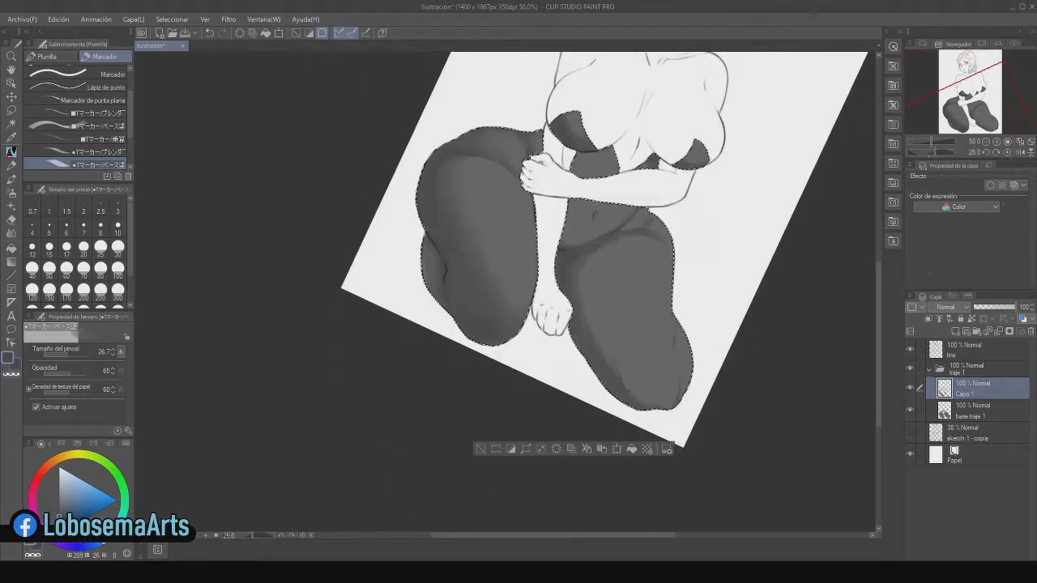
left_click_drag(613, 326, 623, 378)
mouse_move(673, 312)
left_mouse_down()
mouse_move(675, 389)
mouse_move(690, 384)
left_mouse_up()
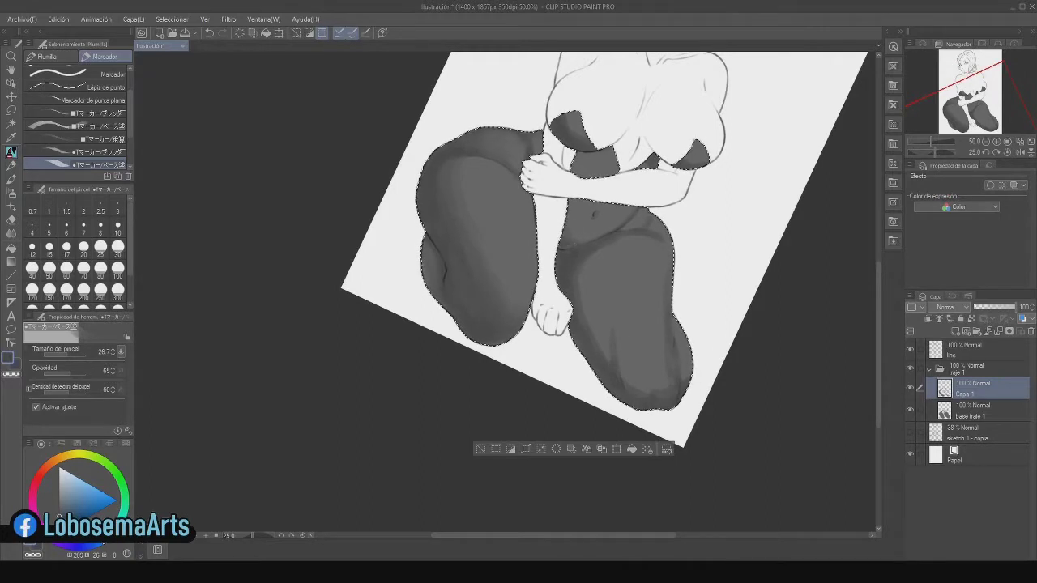
- Blend the right leg's shading into smooth transitions with the blender marker at size 50.3
left_click(50, 152)
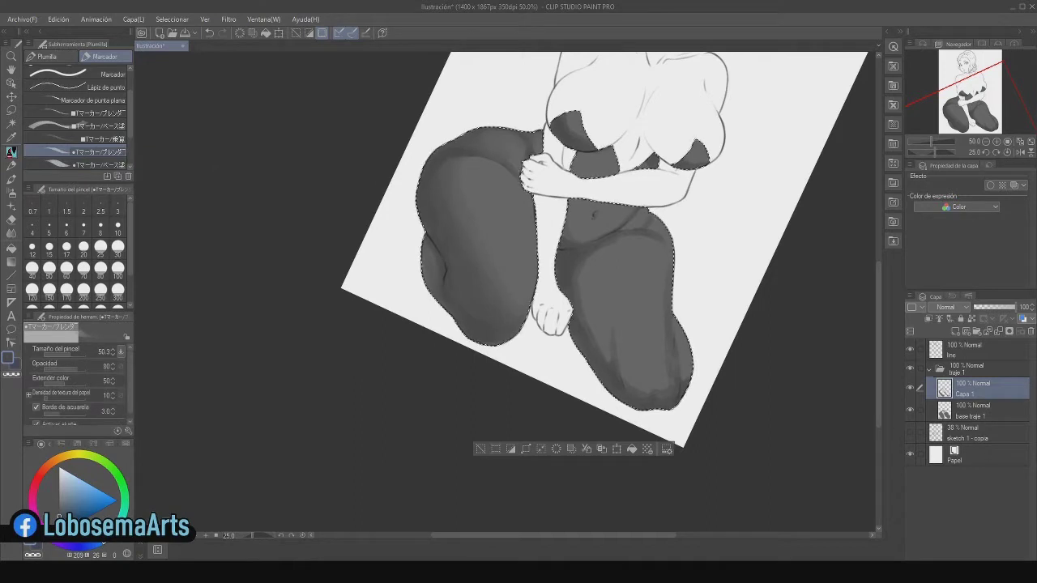
key("minus")
key("minus")
key("minus")
key("minus")
key("minus")
key("minus")
key("minus")
key("minus")
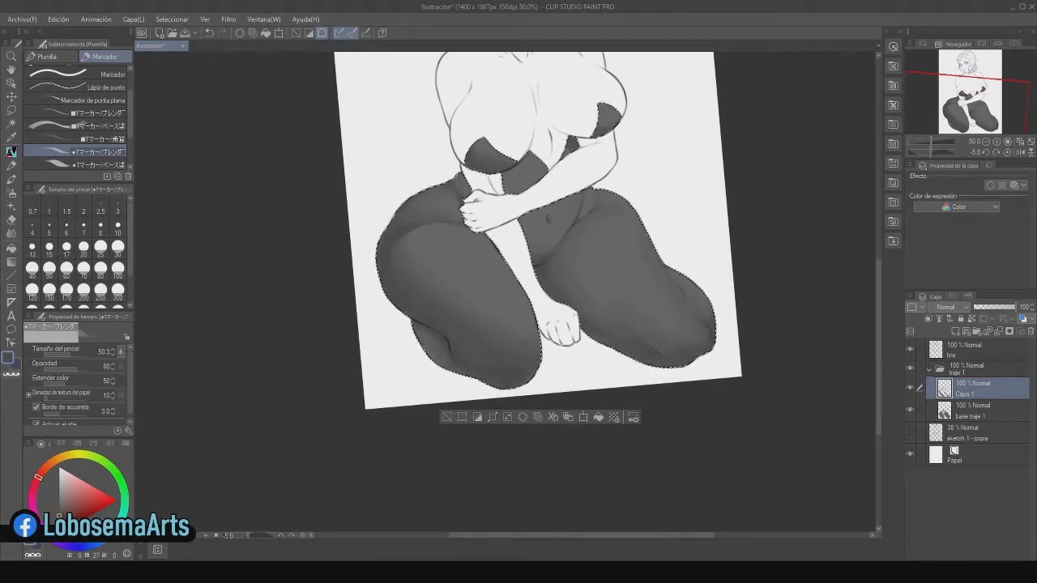
- Choose the base marker with a darker neutral grey and add a new layer above the shading layer
left_click(78, 164)
scroll(518, 292, "down", 1)
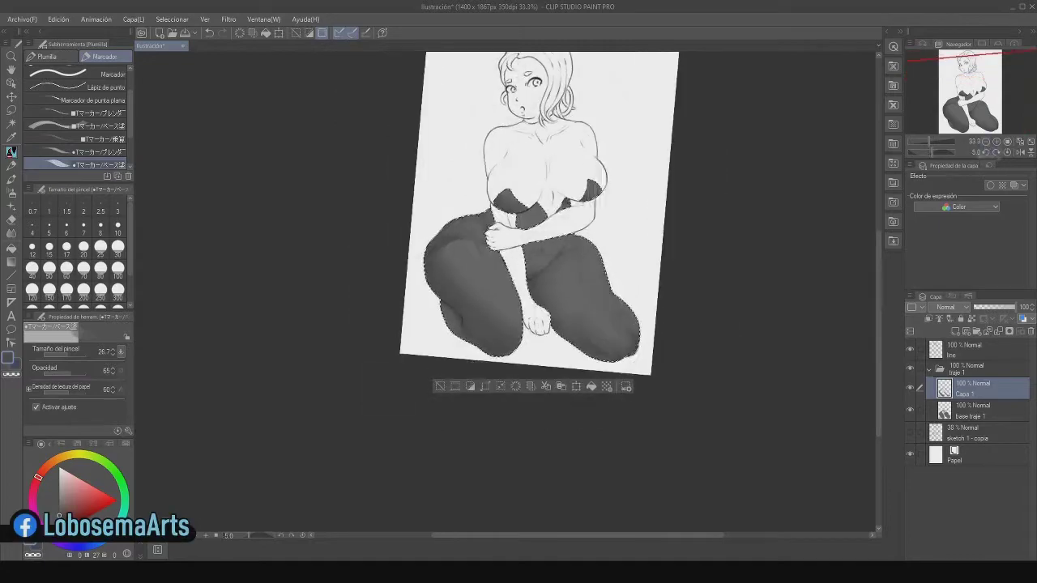
scroll(519, 292, "up", 2)
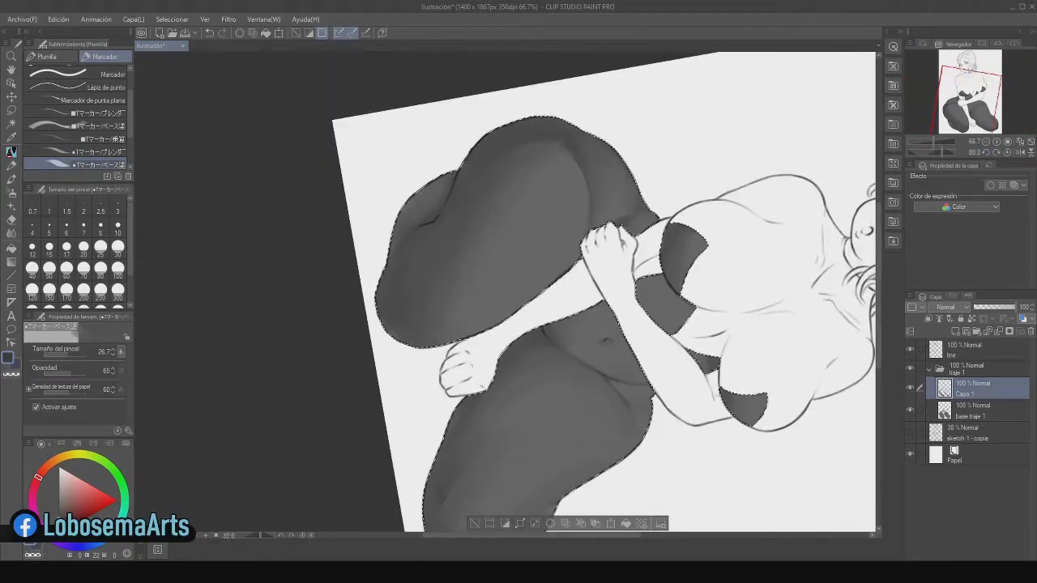
left_click(955, 331)
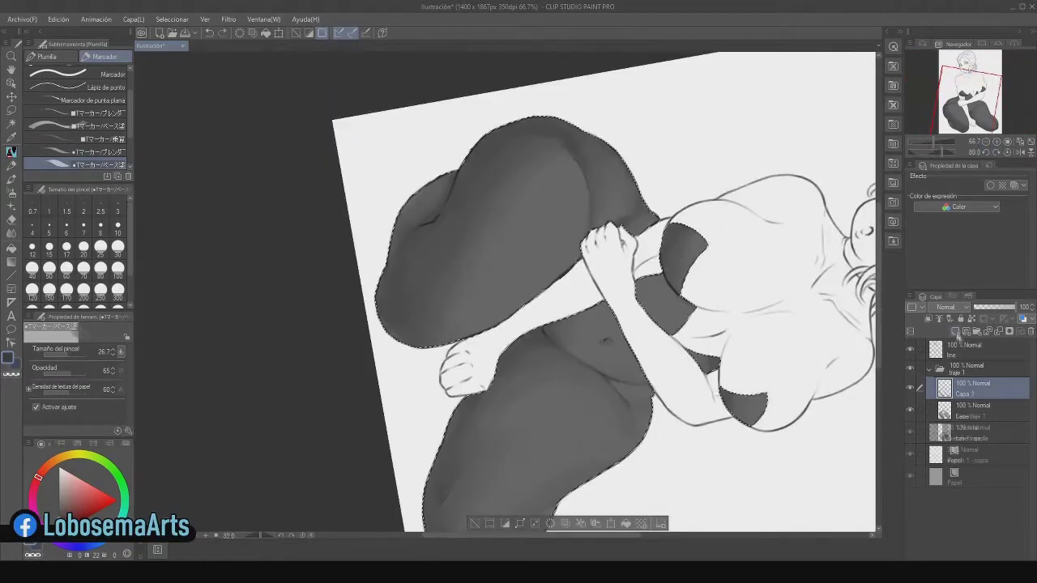
- Paint deeper shadows along the left leg's thigh contour and hip fold on the new layer with the base marker
left_click_drag(504, 164, 440, 312)
key("minus")
key("minus")
key("minus")
key("minus")
key("minus")
key("minus")
key("minus")
key("minus")
key("minus")
key("minus")
key("minus")
key("minus")
key("minus")
key("minus")
key("minus")
key("minus")
key("minus")
key("minus")
key("minus")
key("minus")
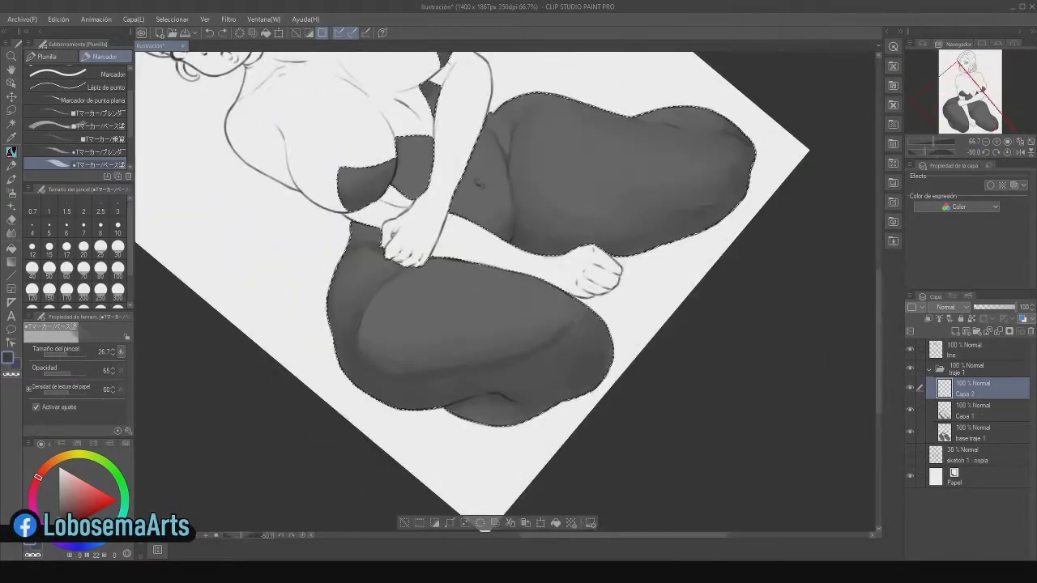
left_click_drag(559, 343, 380, 377)
left_click_drag(362, 303, 350, 334)
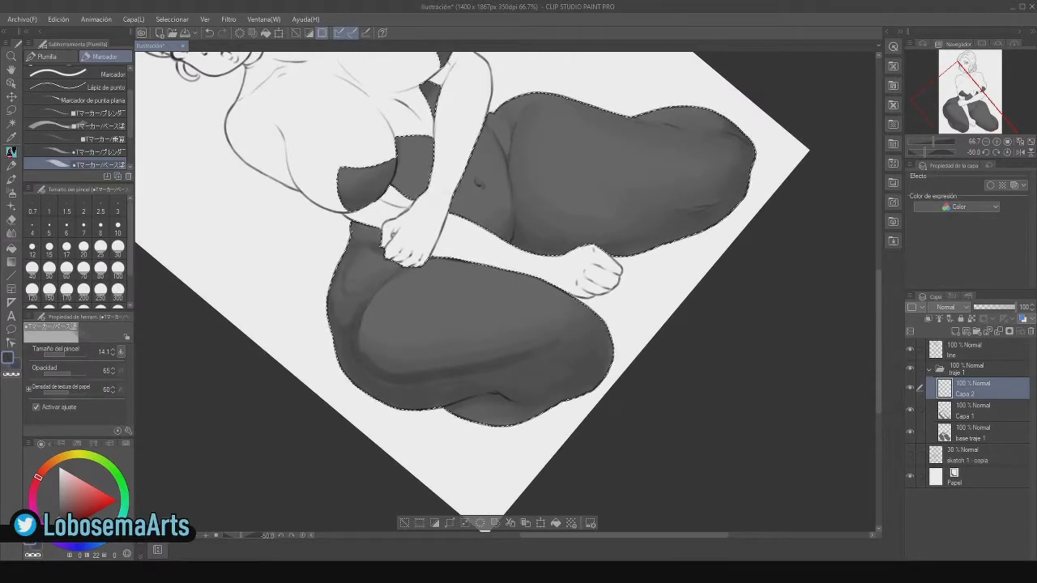
- Darken the right knee's creases and outer edge with the base marker at size 14.1
key("ctrl+at")
key("ctrl+minus")
key("ctrl+minus")
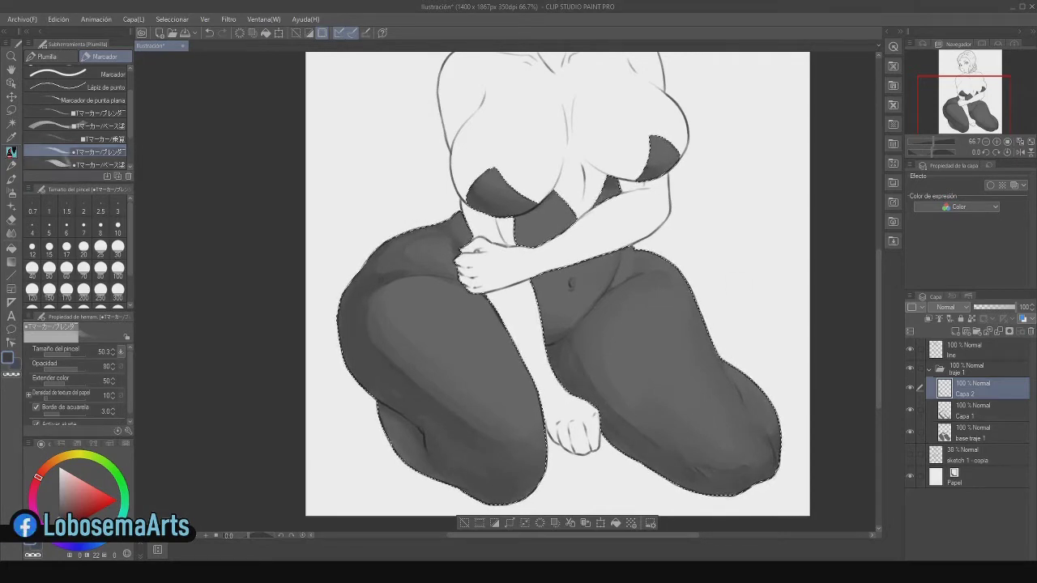
left_click(59, 164)
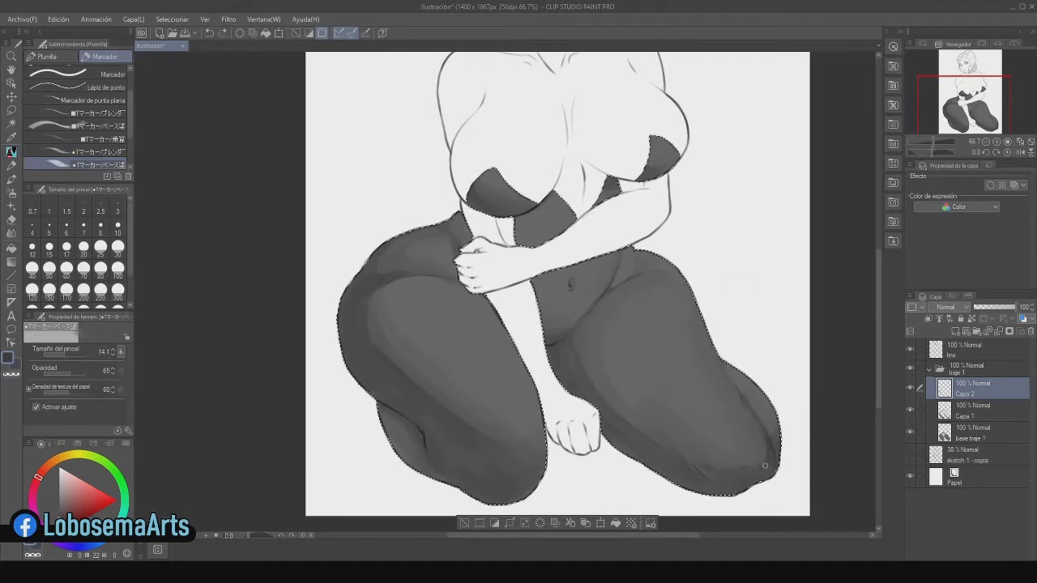
left_click(986, 142)
left_click(985, 142)
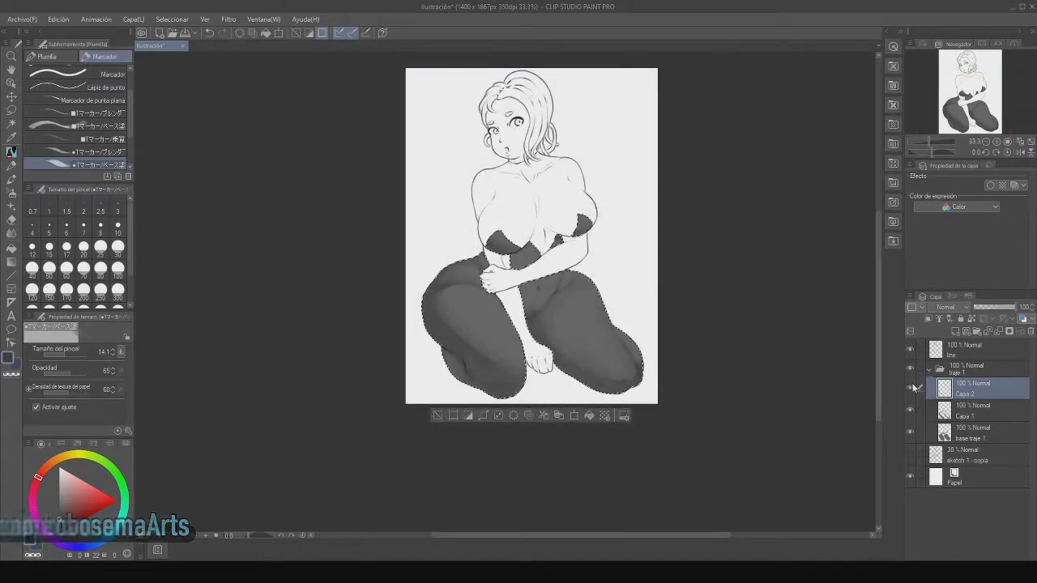
left_click(964, 309)
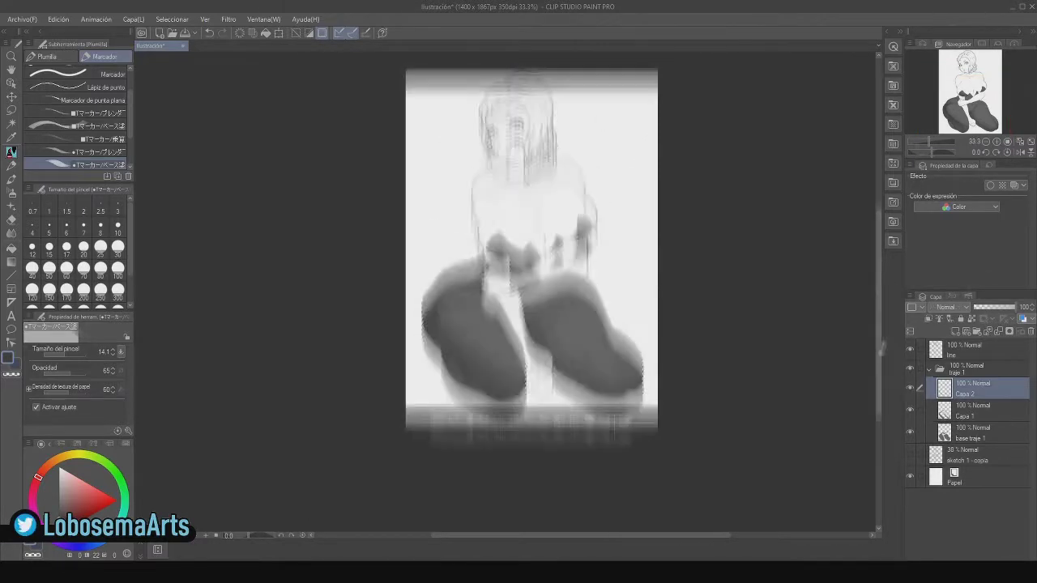
- Refine the second shadow layer on the legs, blending the creases and erasing excess shading near the left knee
key("ctrl+plus")
key("ctrl+plus")
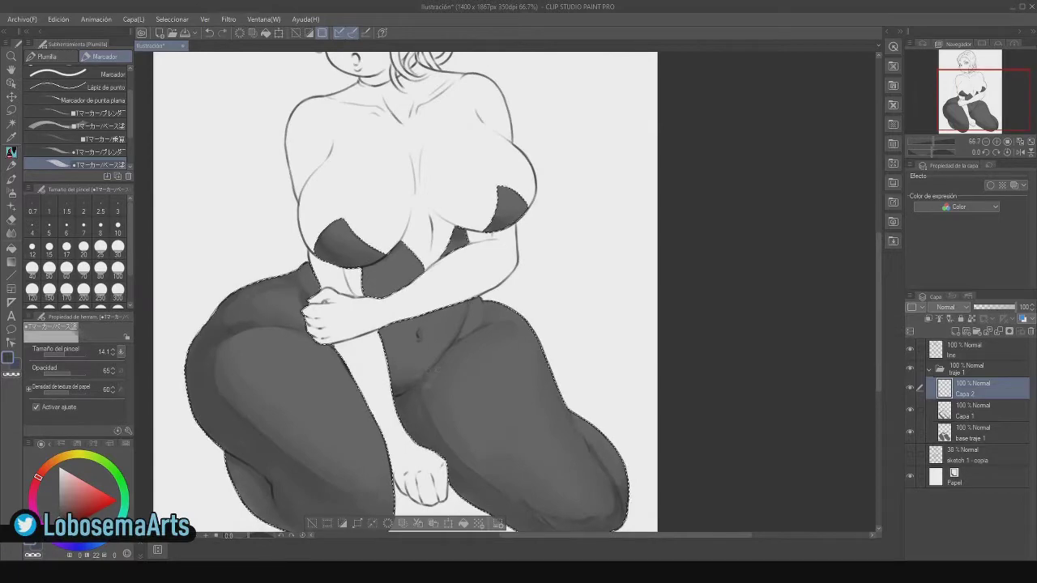
left_click(99, 151)
key("ctrl+minus")
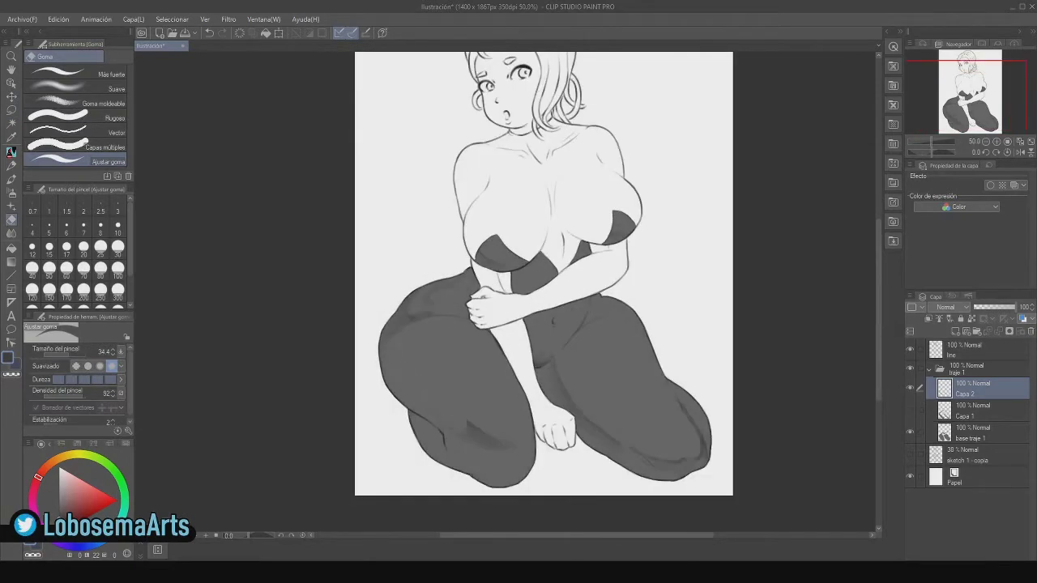
left_click_drag(504, 444, 469, 424)
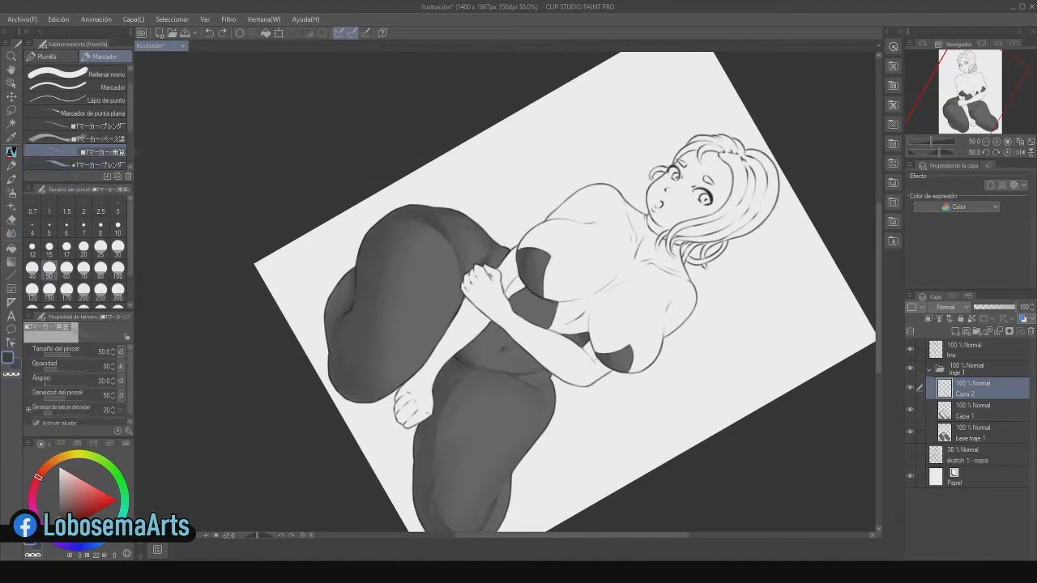
key("period")
key("period")
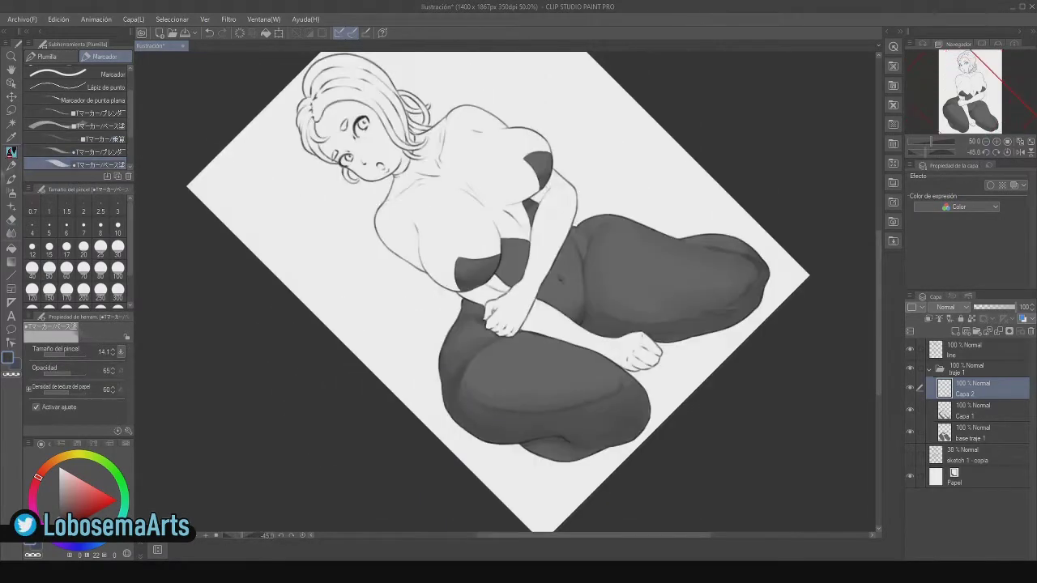
left_click(76, 151)
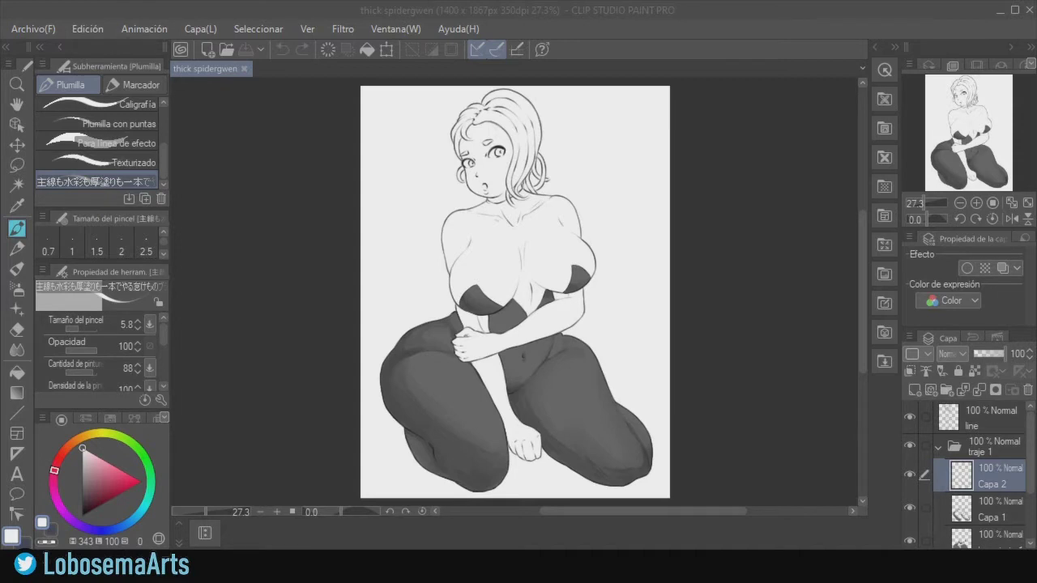
- Rename the shading layers SOMBRA 1 and SOMBRA 2, and add a highlight layer named LUZ above them
left_click(755, 376)
left_click(135, 85)
scroll(101, 162, "down", 1)
left_click(102, 162)
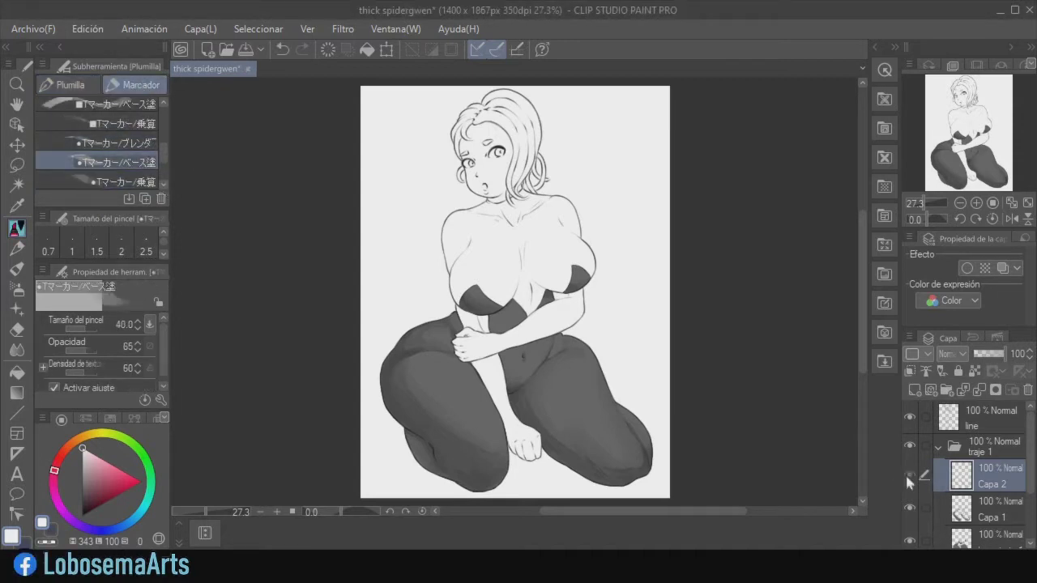
left_click(1007, 514)
mouse_move(1029, 464)
left_mouse_down()
mouse_move(1029, 500)
mouse_move(1029, 457)
left_mouse_up()
double_click(991, 484)
type("SOMBRA 1")
key("Return")
double_click(991, 473)
type("LUZ")
key("Return")
- Paint white highlight streaks down both thighs and on the lower belly with the base marker at size 60
left_click(137, 322)
left_click_drag(450, 372, 474, 422)
left_click_drag(577, 373, 615, 446)
left_click_drag(454, 389, 476, 419)
left_click_drag(573, 378, 606, 442)
left_click_drag(535, 350, 524, 373)
- Select the whole dark costume area automatically and return to the base marker on the LUZ layer
left_click(17, 185)
mouse_move(1030, 453)
left_mouse_down()
mouse_move(1029, 489)
mouse_move(1031, 453)
left_mouse_up()
left_click(992, 491)
left_click(453, 445)
left_click(17, 228)
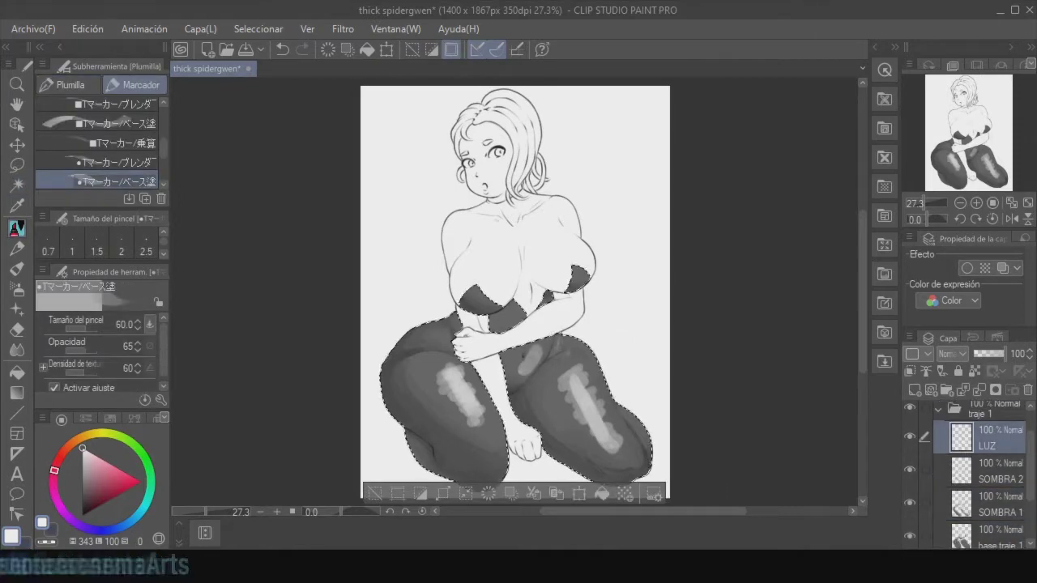
- Add white highlights to both cups, the waist and the left hip with the size 60 base marker
scroll(531, 444, "up", 2)
left_click_drag(598, 253, 588, 286)
left_click_drag(530, 199, 532, 223)
left_click_drag(455, 173, 456, 180)
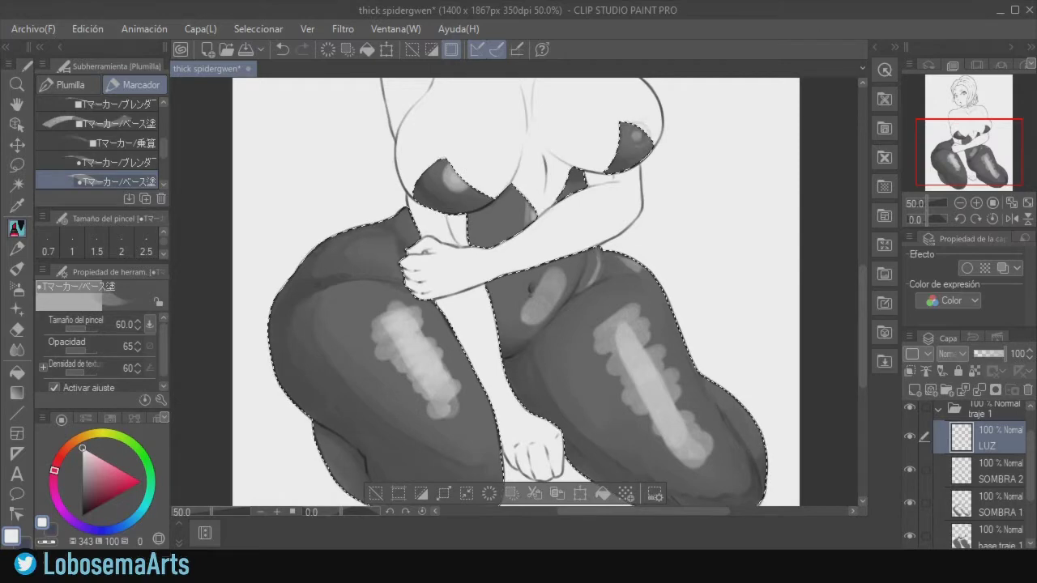
left_click_drag(634, 133, 638, 141)
left_click_drag(375, 248, 381, 252)
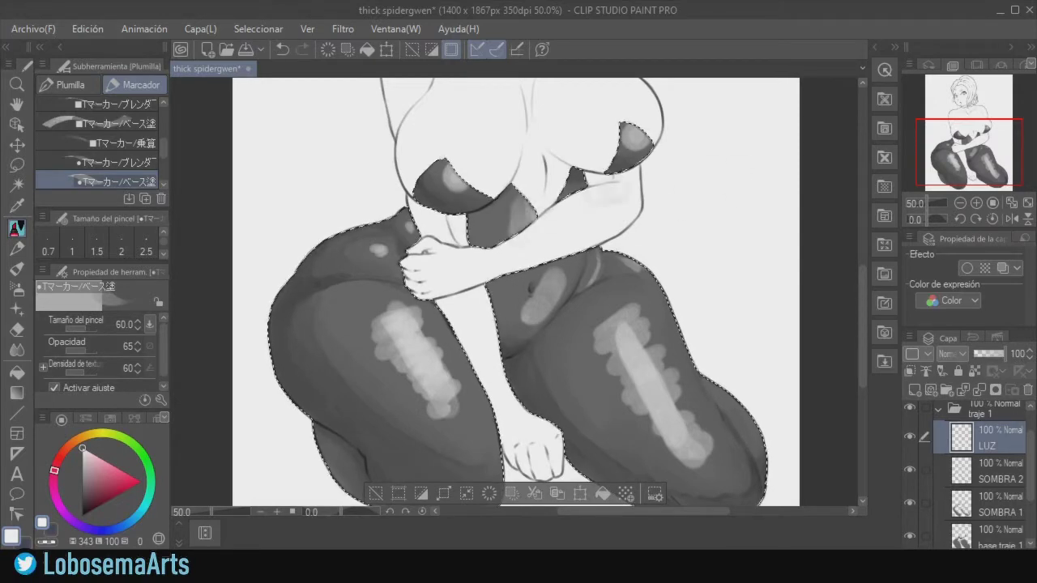
- Blend the highlights on the hip, belly, cups and thighs into soft gradients with the blender marker at size 45
scroll(739, 389, "down", 3)
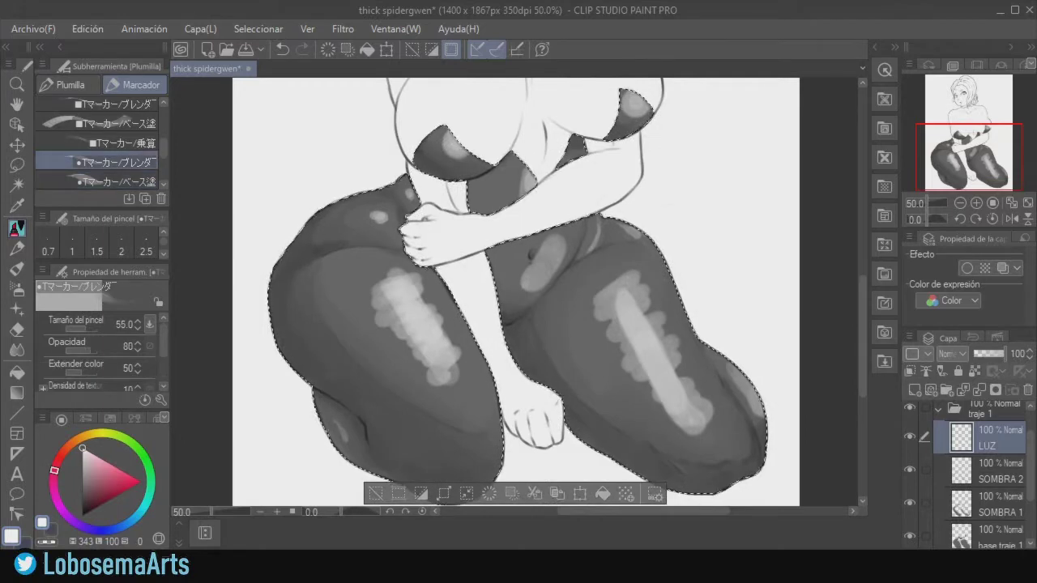
key("bracketleft")
key("bracketleft")
left_click_drag(369, 217, 382, 218)
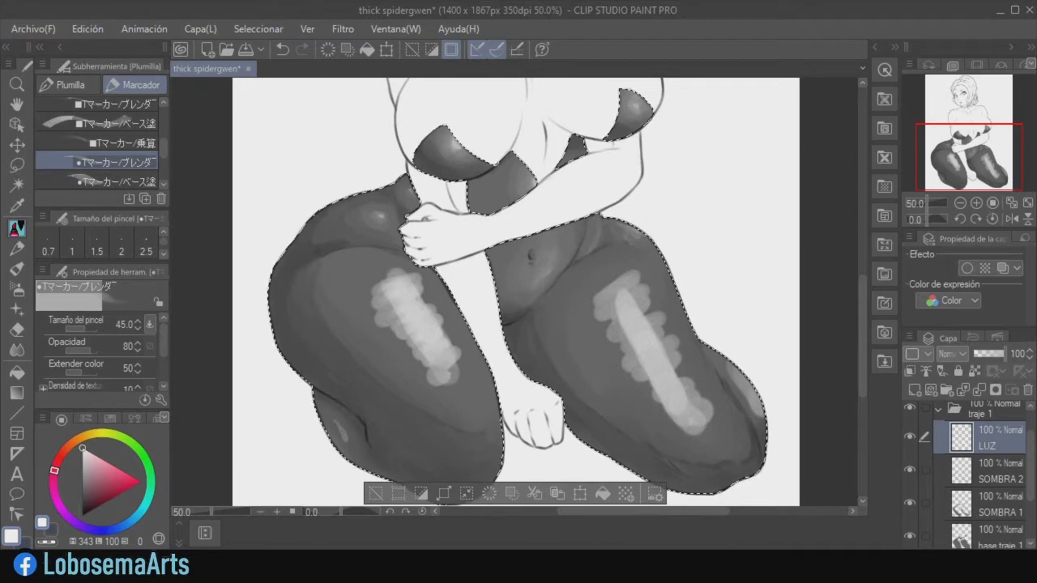
mouse_move(397, 311)
left_mouse_down()
mouse_move(426, 371)
mouse_move(446, 375)
left_mouse_up()
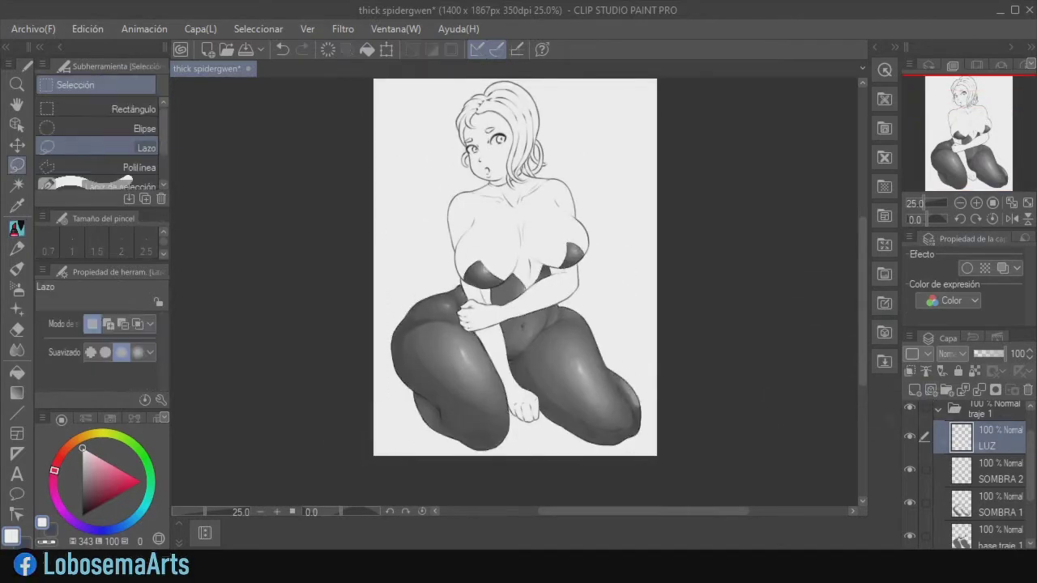
- Create a layer folder named TRAJE 2 containing a new layer named BASE TRAJE
left_click(938, 410)
left_click(946, 391)
double_click(989, 447)
type("TRAJE 2")
key("Return")
left_click(915, 391)
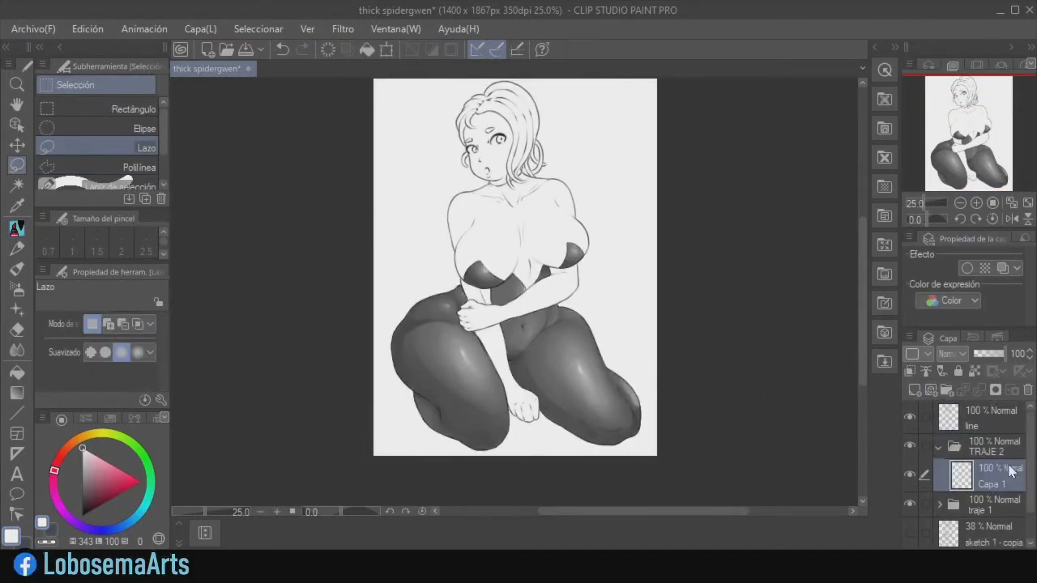
- Set the pen to size 19 with a light grey and move the TRAJE 2 folder below the traje 1 folder
left_click(17, 229)
left_click(70, 85)
left_click(138, 323)
left_click(83, 455)
left_click_drag(85, 456, 82, 459)
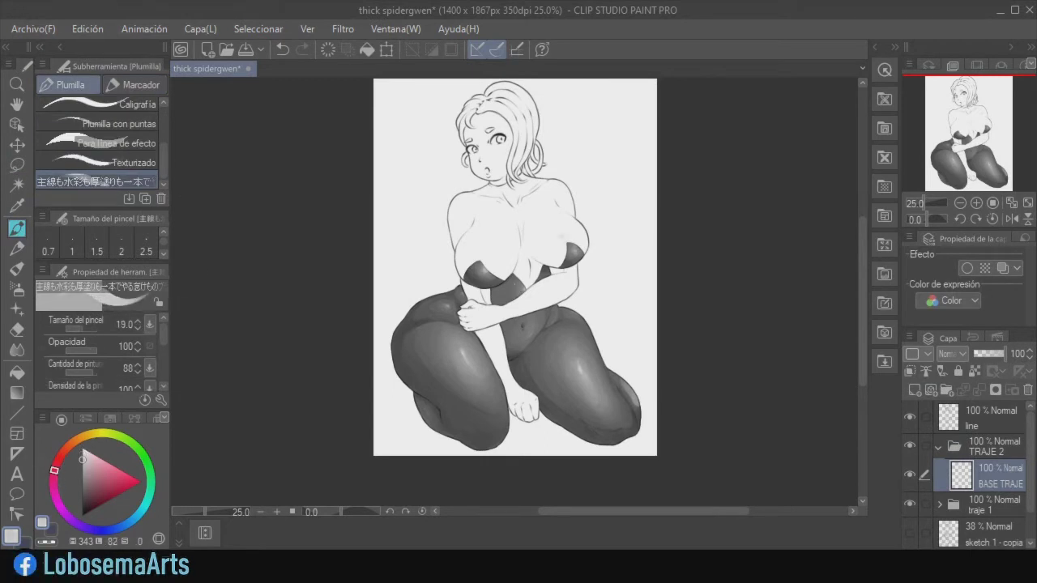
left_click_drag(1030, 453, 1030, 479)
left_click_drag(989, 411, 994, 487)
left_click(1014, 478)
- Outline the light costume area around the cups, the crossed forearm and the lower arm in light grey on BASE TRAJE
key("ctrl+plus")
key("ctrl+plus")
key("ctrl+plus")
mouse_move(426, 315)
left_mouse_down()
mouse_move(377, 261)
mouse_move(422, 329)
mouse_move(458, 335)
mouse_move(539, 294)
mouse_move(510, 244)
mouse_move(446, 247)
mouse_move(381, 206)
left_mouse_up()
mouse_move(571, 273)
left_mouse_down()
mouse_move(608, 212)
mouse_move(648, 202)
left_mouse_up()
left_click_drag(650, 228, 650, 243)
left_click_drag(472, 376, 606, 327)
mouse_move(382, 337)
left_mouse_down()
mouse_move(364, 346)
mouse_move(375, 376)
left_mouse_up()
left_click_drag(373, 376, 435, 436)
left_click_drag(476, 392, 491, 461)
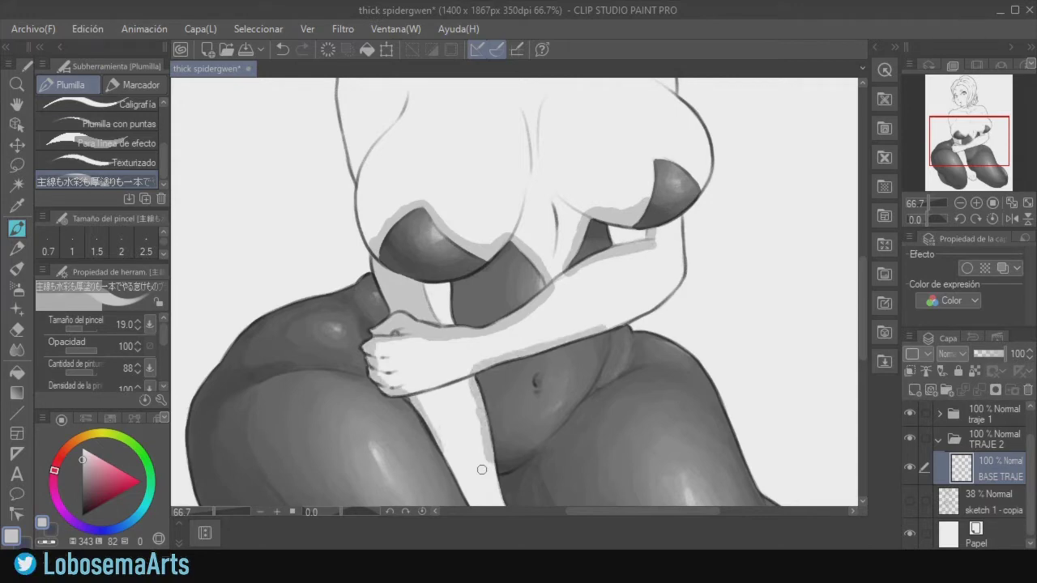
- Continue the light grey outline around the lower hand, the elbow, the neckline and the right side of the chest
scroll(482, 470, "down", 5)
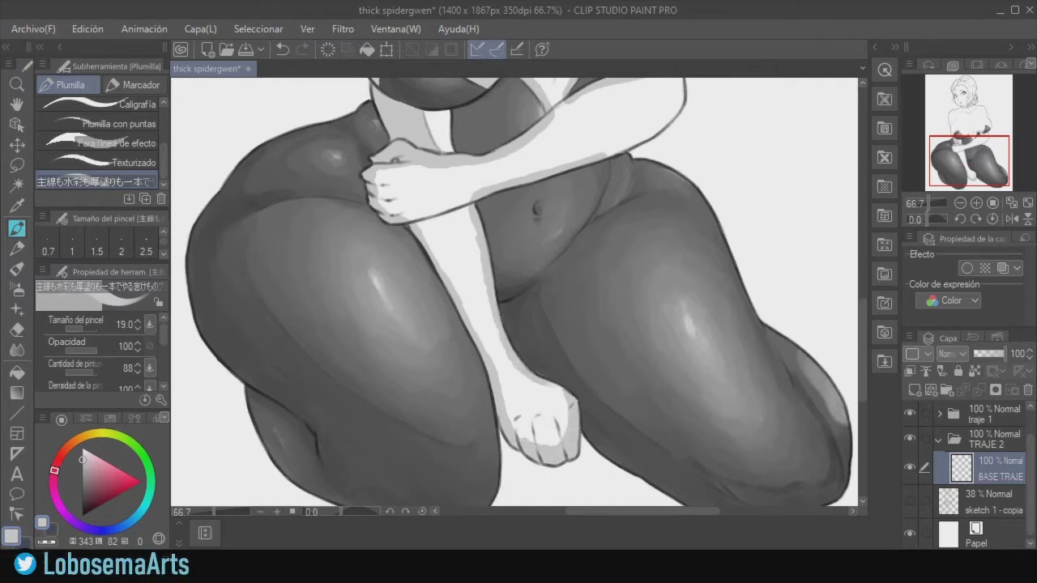
scroll(664, 255, "up", 5)
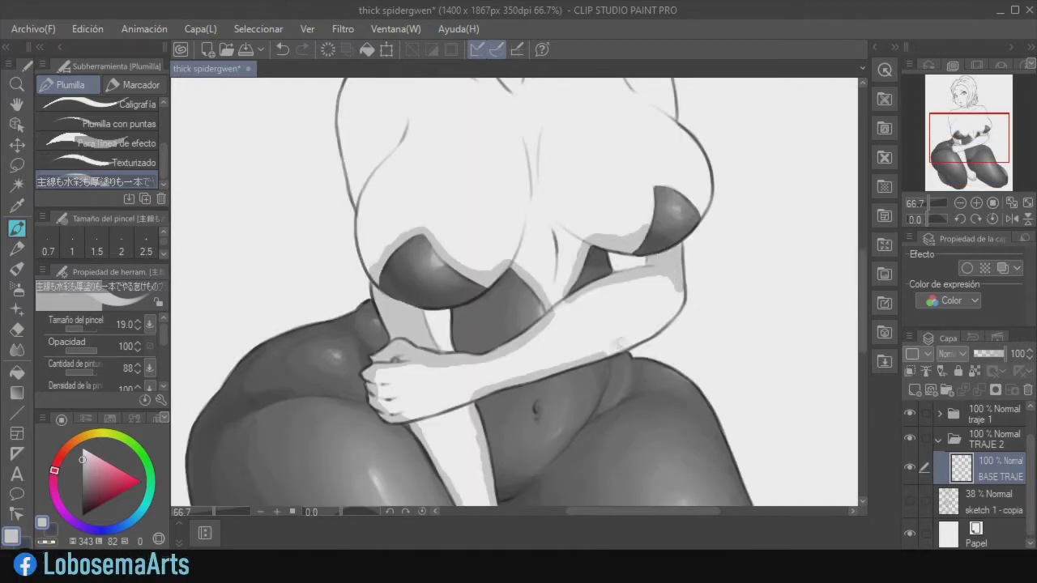
scroll(679, 297, "up", 4)
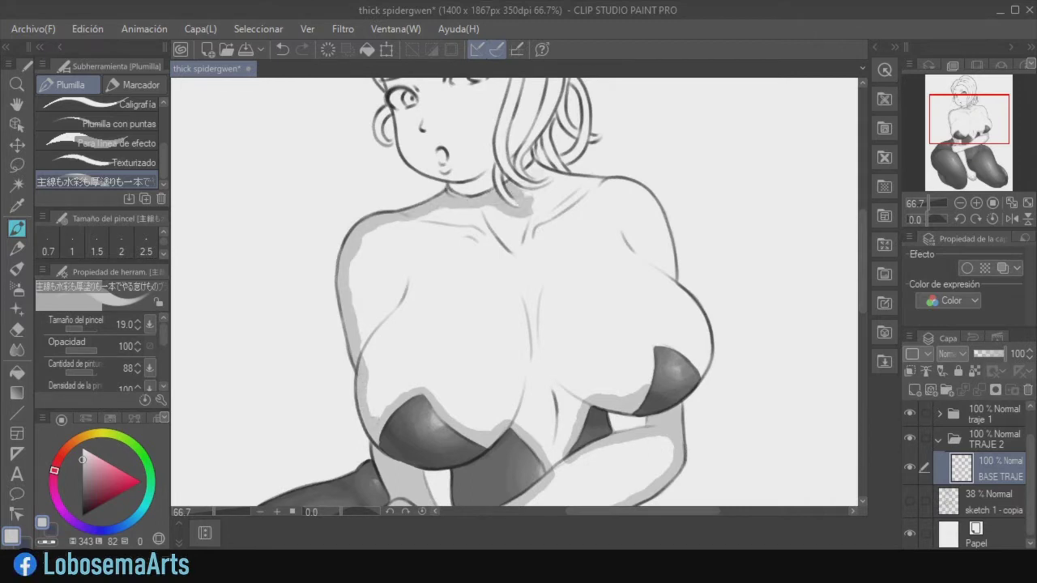
left_click_drag(523, 190, 536, 212)
mouse_move(647, 381)
left_mouse_down()
mouse_move(701, 340)
mouse_move(668, 251)
mouse_move(693, 316)
mouse_move(676, 328)
left_mouse_up()
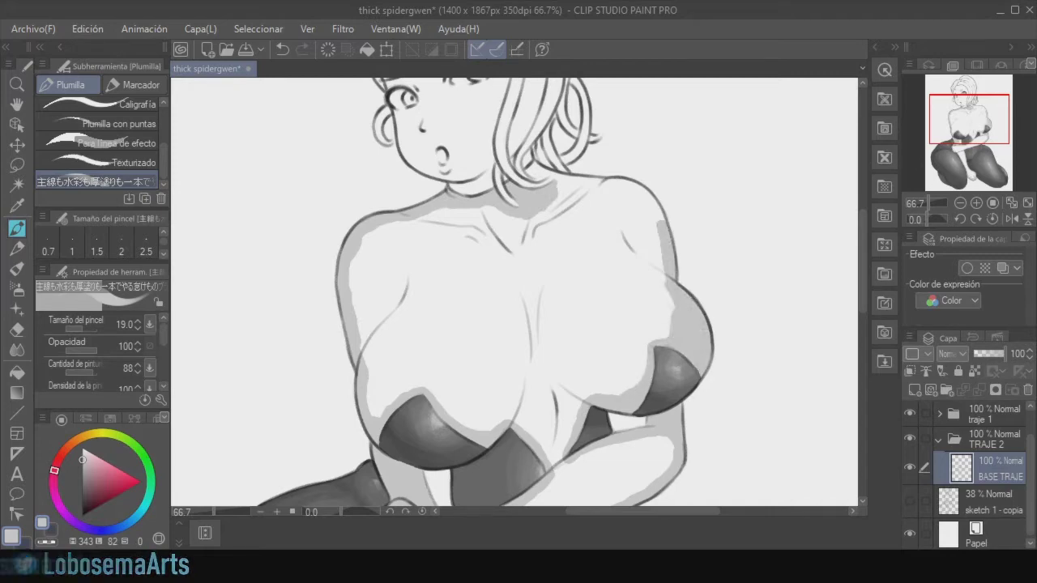
- Finish the light grey base across the shoulders, torso and arms, and select that filled area automatically
key("minus")
key("minus")
key("minus")
key("minus")
key("minus")
key("minus")
key("minus")
key("minus")
key("minus")
key("minus")
key("minus")
mouse_move(452, 199)
left_mouse_down()
mouse_move(484, 144)
mouse_move(530, 131)
left_mouse_up()
key("ctrl+0")
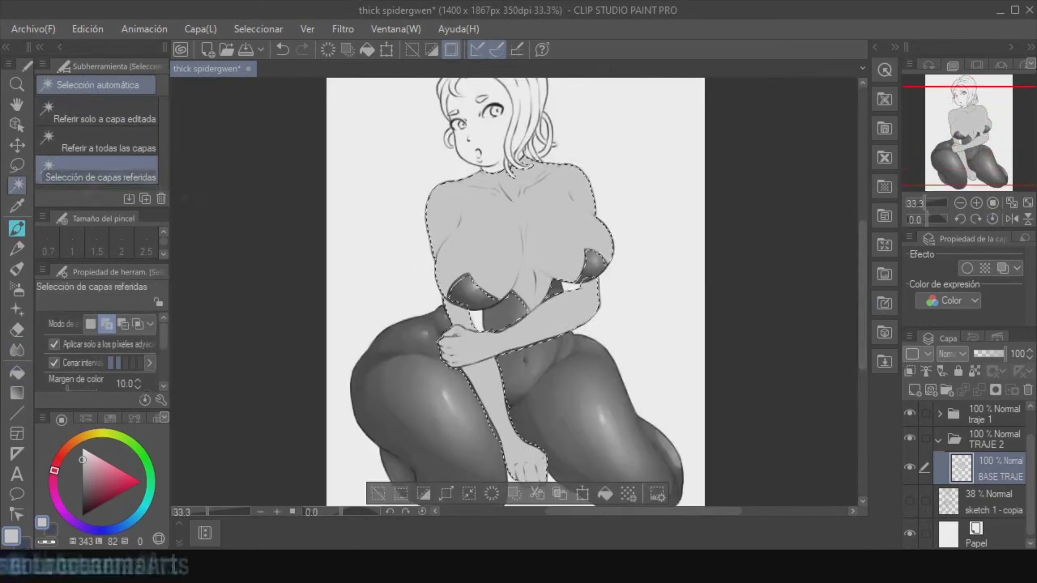
- Add a layer named SOMBRA 1 above BASE TRAJE and set the base marker to size 50 with a darker grey
left_click(17, 228)
left_click(134, 85)
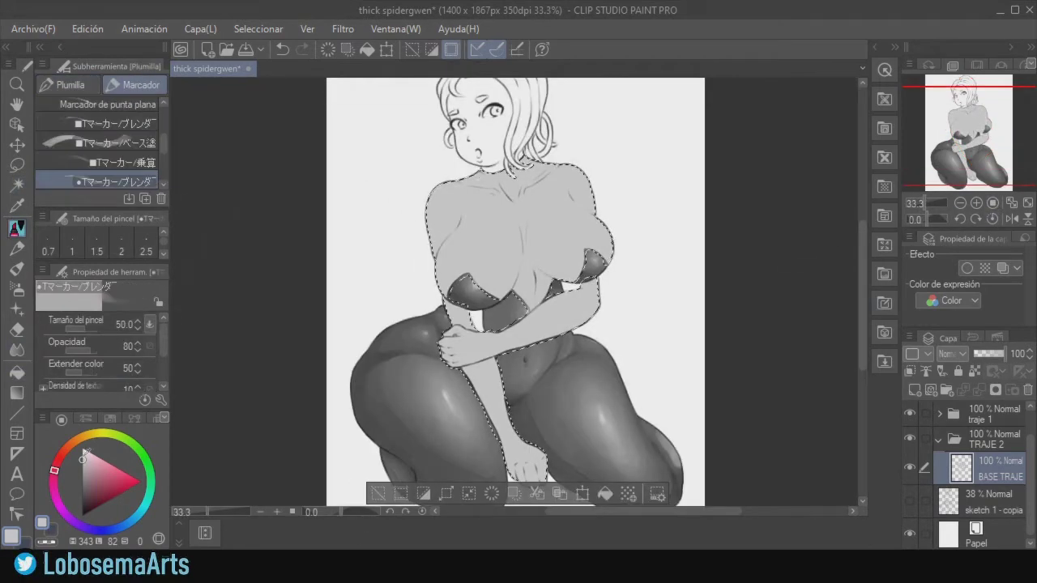
scroll(122, 143, "down", 1)
left_click(121, 162)
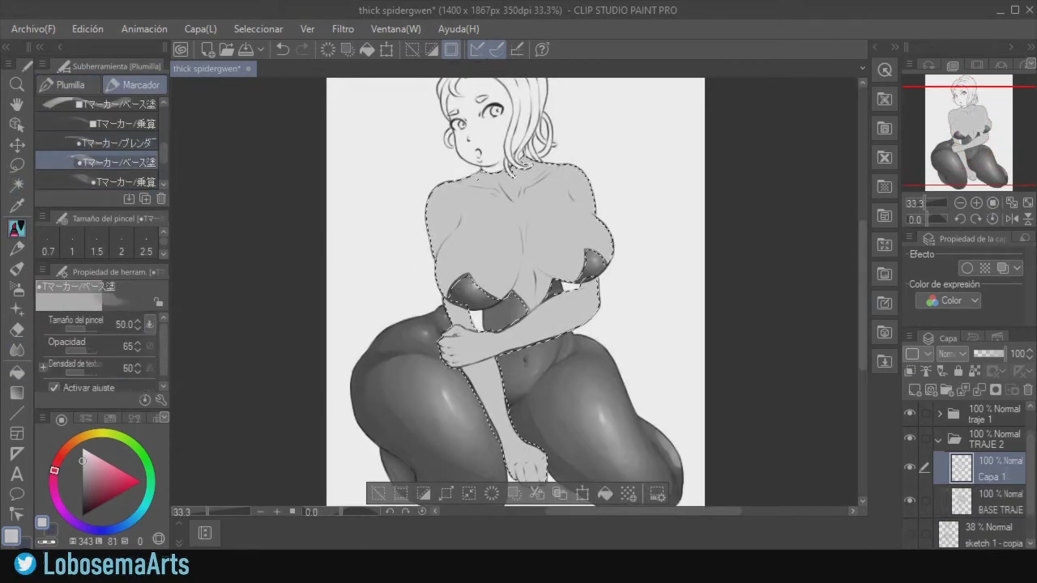
left_click(84, 467)
left_click_drag(448, 261, 450, 277)
key("ctrl+z")
left_click(83, 472)
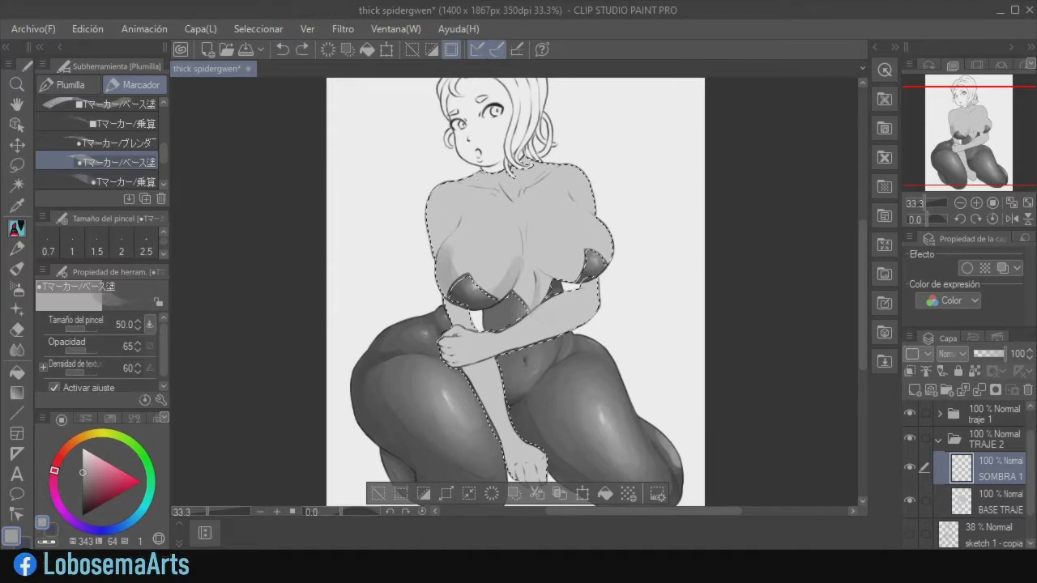
- Shade the inner chest contours, the area above the right cup and the upper left arm with the base marker
key("e")
key("p")
left_click(976, 204)
left_click(975, 204)
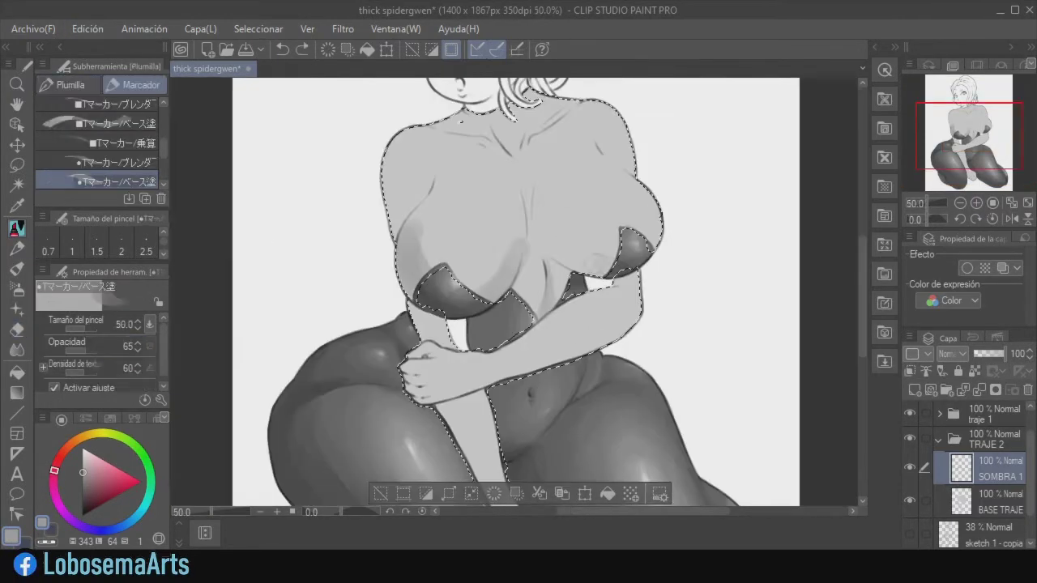
mouse_move(595, 261)
left_mouse_down()
mouse_move(541, 212)
mouse_move(539, 181)
left_mouse_up()
key("ctrl+z")
left_click_drag(520, 245, 512, 183)
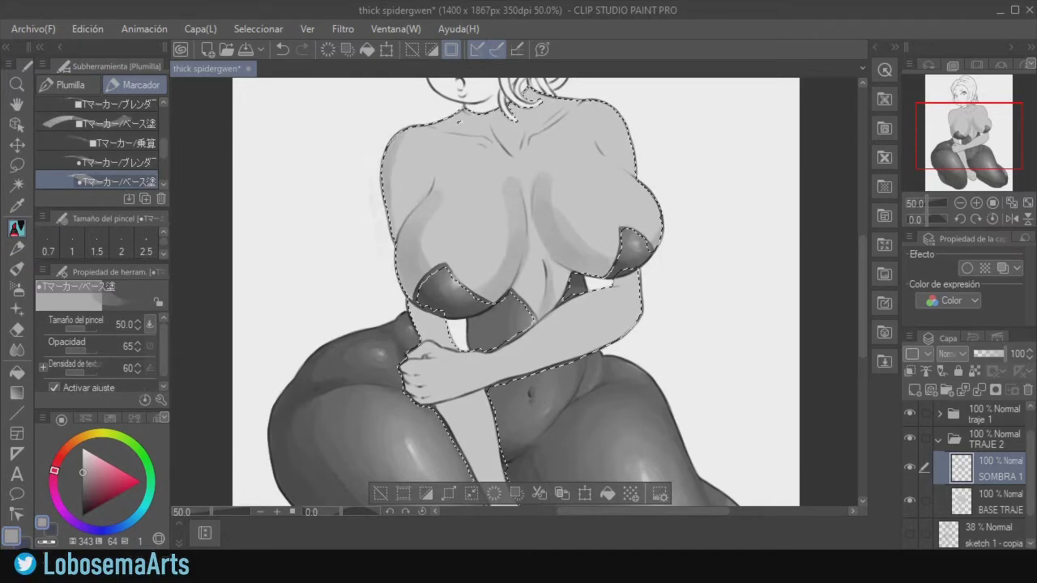
- Shade the lower forearm down towards the wrist with the size 50 base marker
key("e")
left_click(17, 228)
scroll(515, 291, "down", 3)
left_click_drag(458, 257, 495, 339)
key("ctrl+z")
left_click_drag(459, 257, 498, 344)
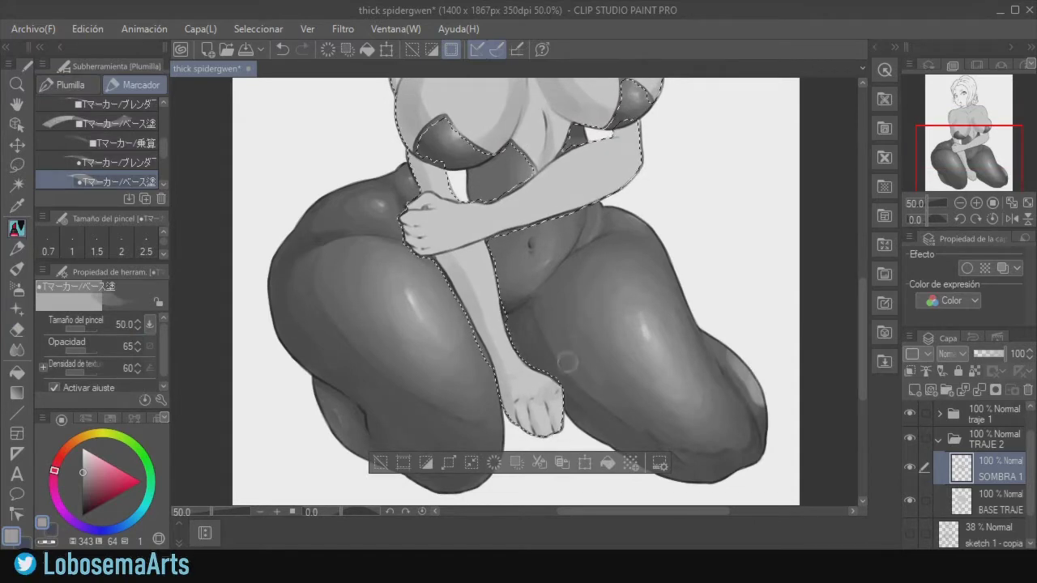
scroll(515, 291, "up", 2)
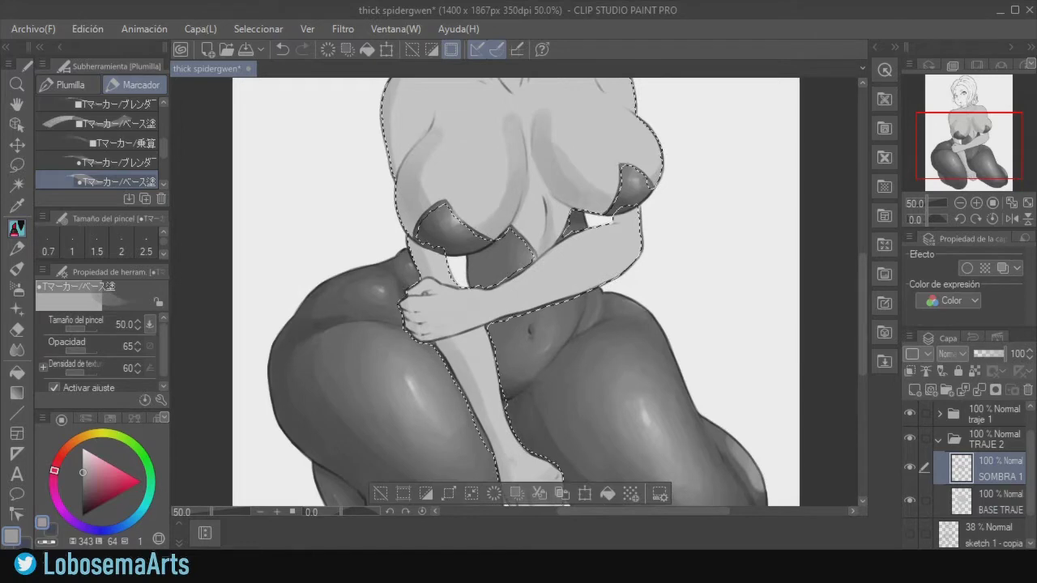
key("ctrl+z")
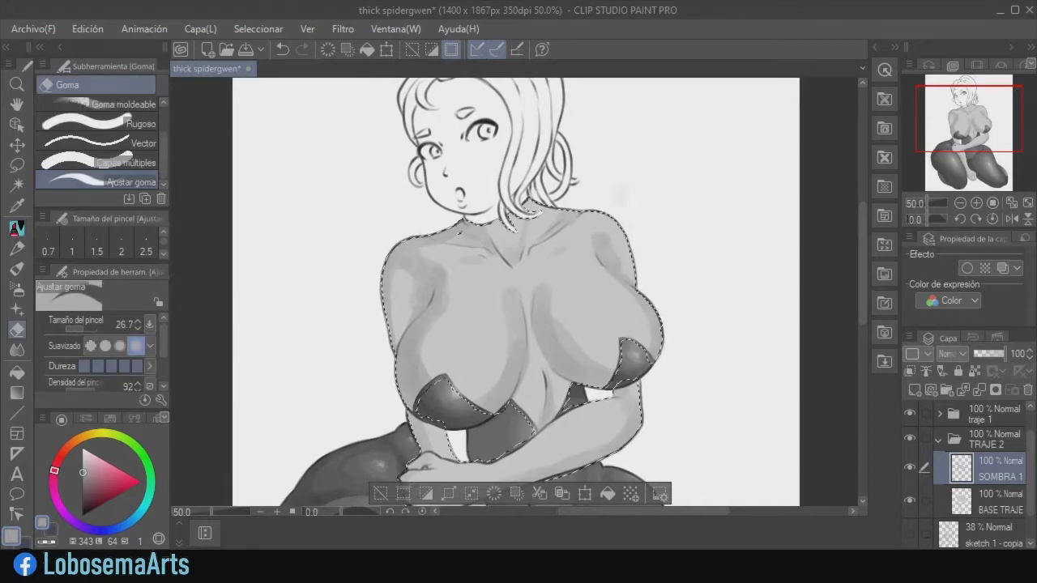
- Blend the shoulder, chest and arm shadows on SOMBRA 1 with the blender marker at size 30
scroll(516, 292, "down", 3)
left_click(120, 162)
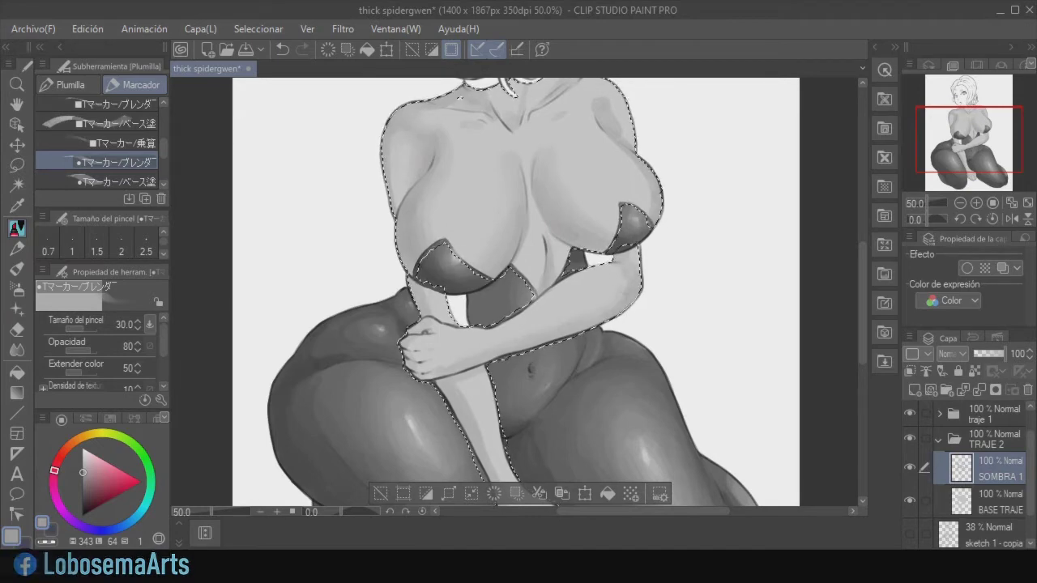
- Add a layer named SOMBRA 2 above SOMBRA 1 and paint darker grey accents on the chest, shoulders, arms and hands with the size 19 pen
scroll(516, 292, "down", 3)
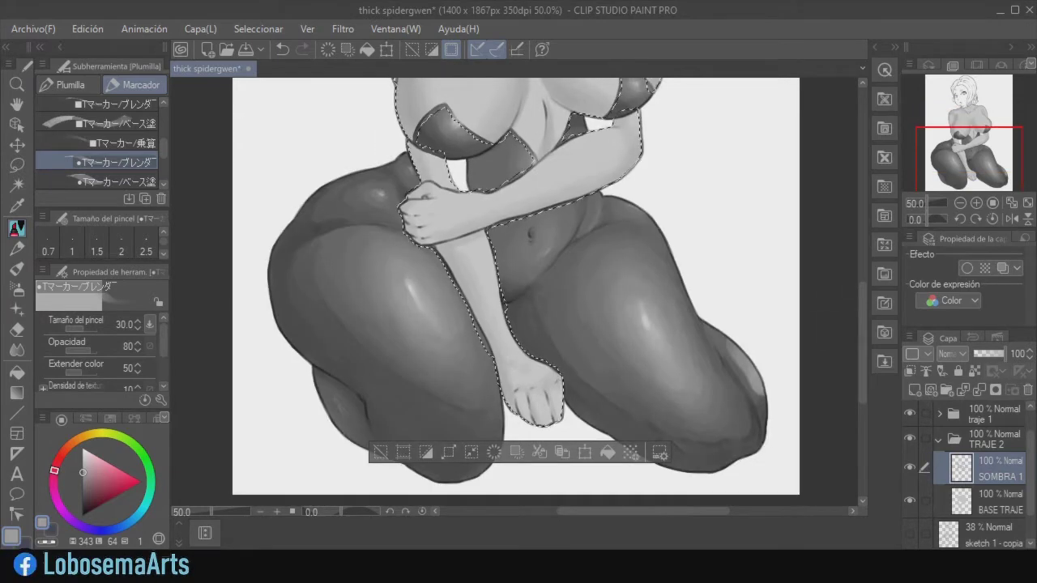
scroll(516, 292, "up", 5)
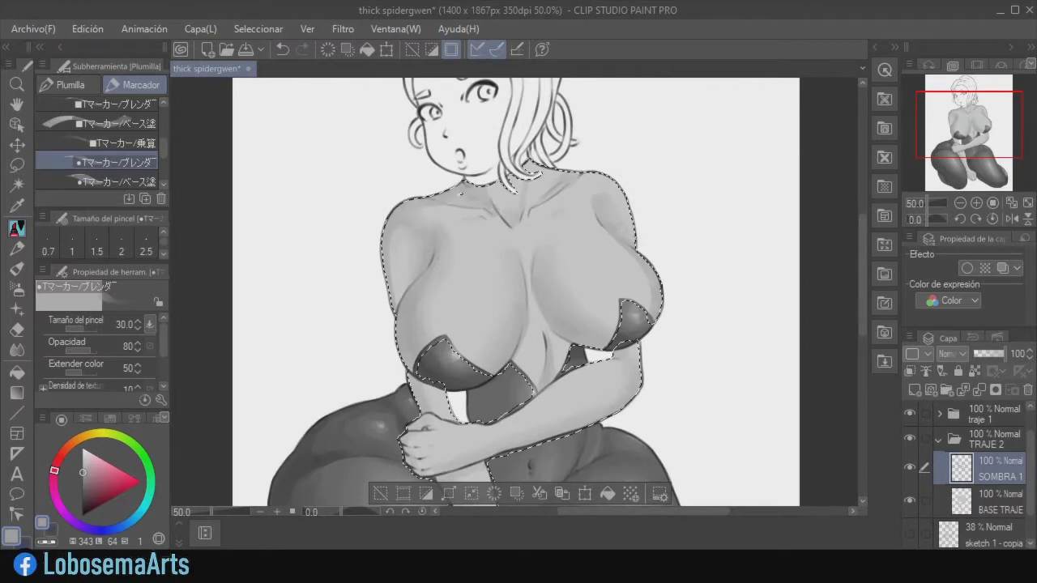
key("ctrl+minus")
scroll(515, 292, "down", 1)
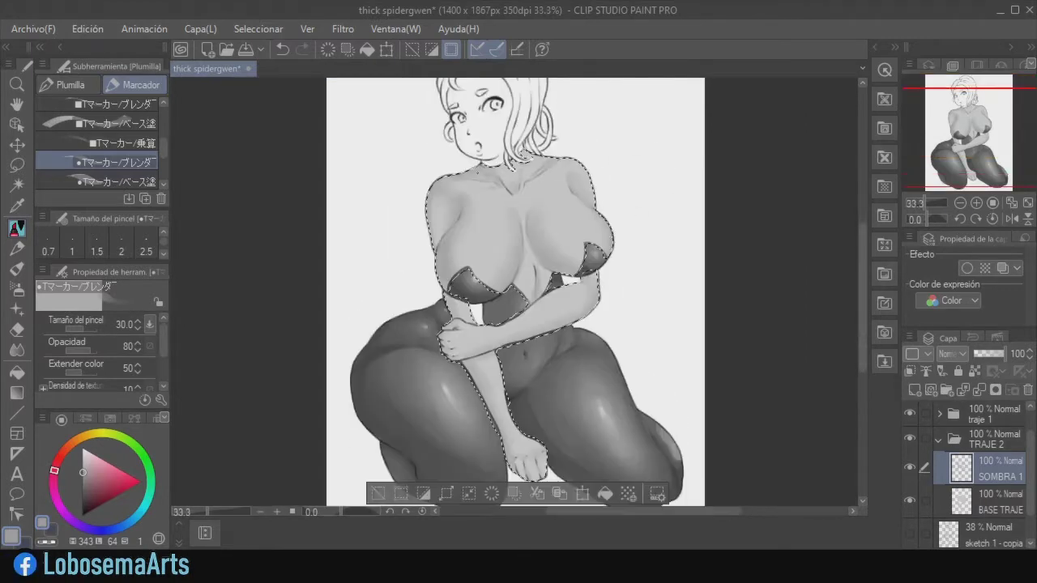
key("ctrl+shift+n")
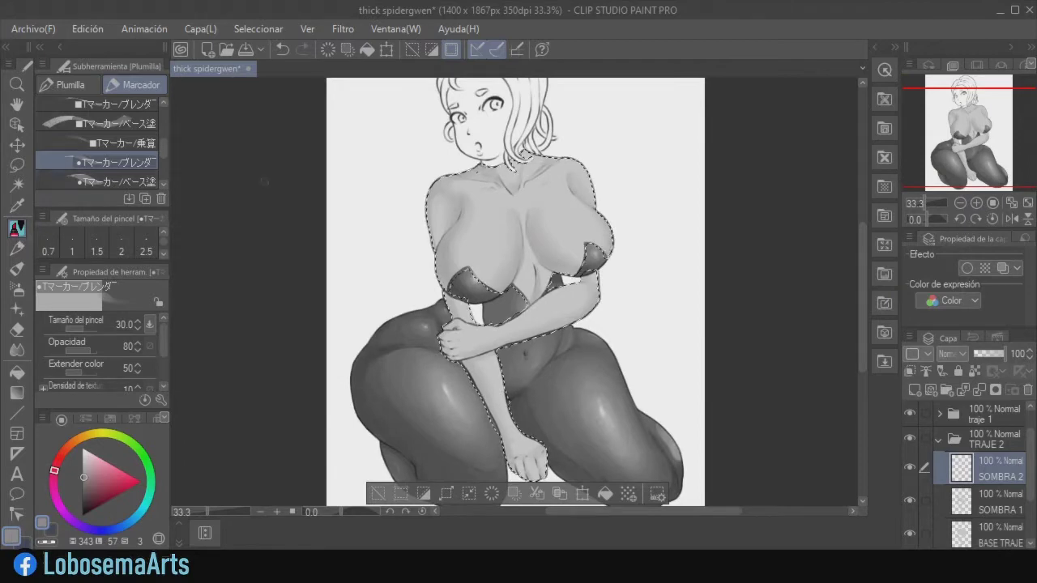
key("p")
key("ctrl+plus")
key("ctrl+plus")
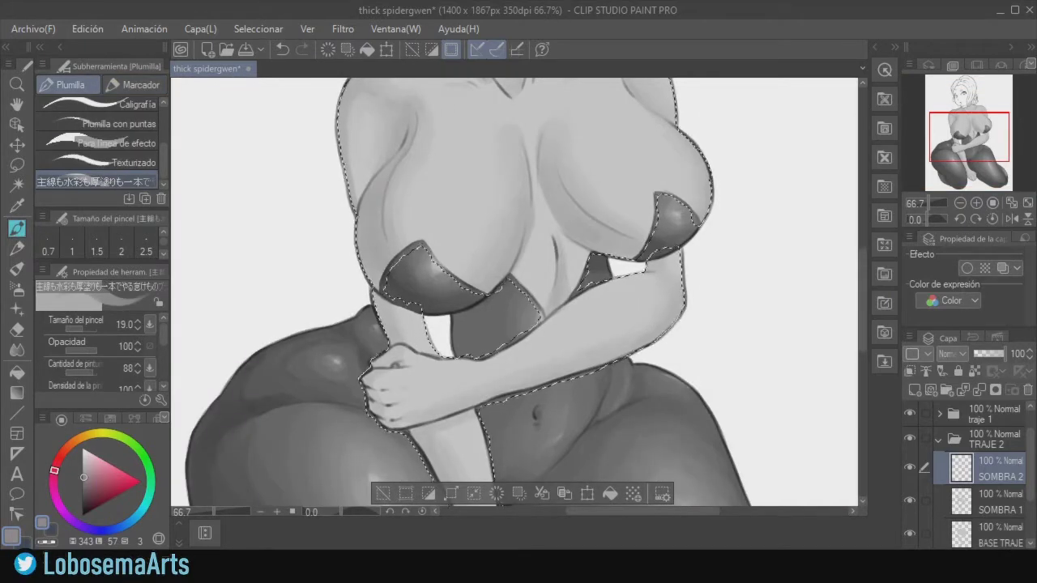
scroll(515, 291, "down", 3)
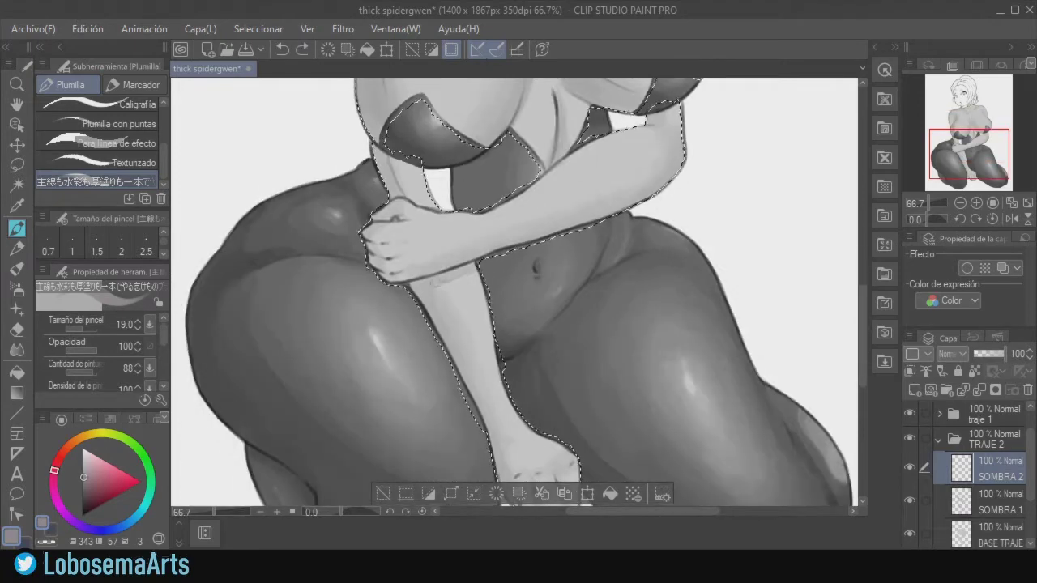
scroll(514, 292, "down", 3)
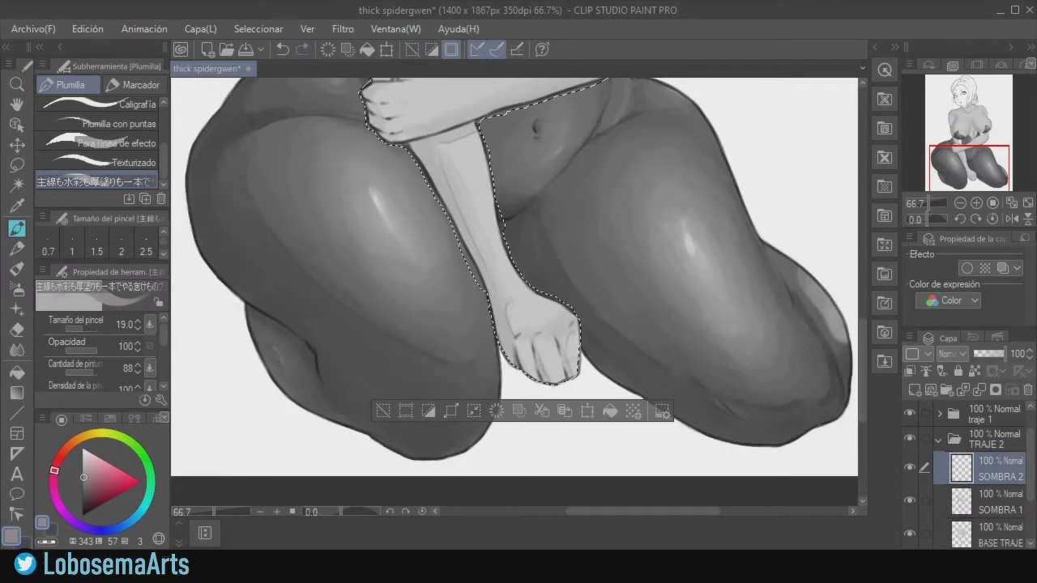
scroll(515, 291, "up", 5)
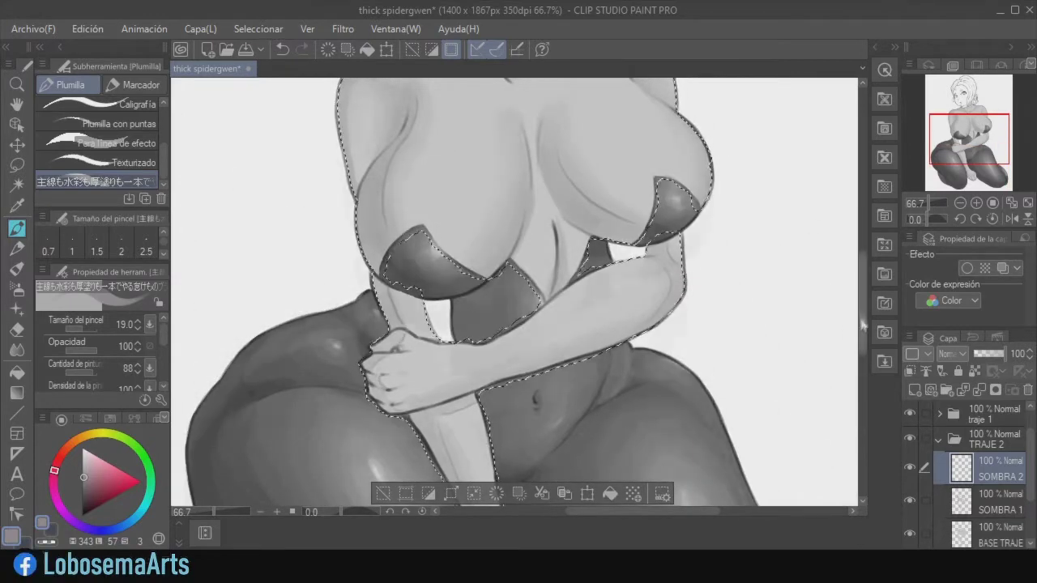
scroll(863, 323, "up", 4)
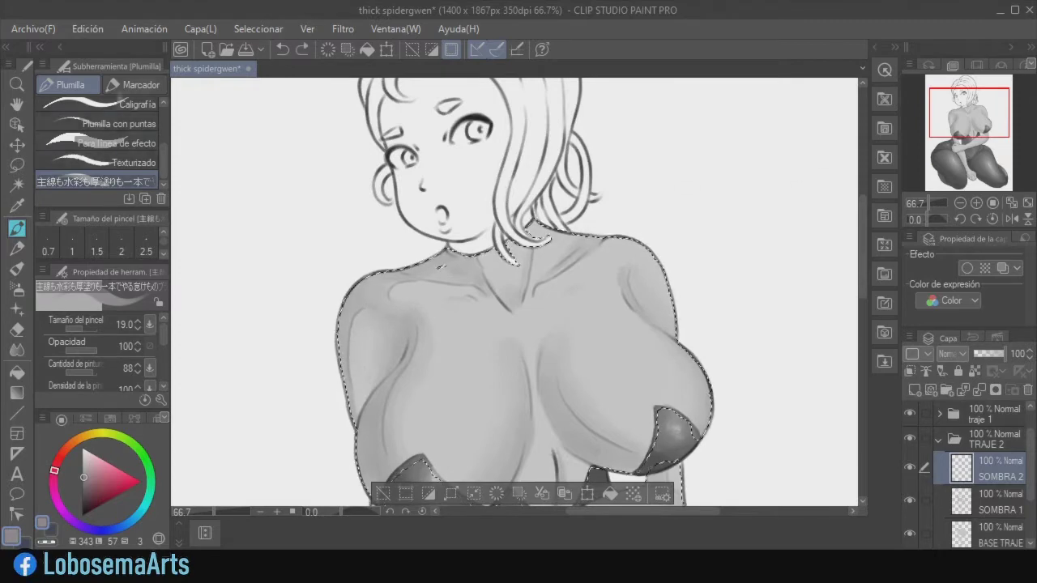
- Blend the SOMBRA 2 accents on the shoulders, chest, arms and hands with the blender marker at size 15
key("p")
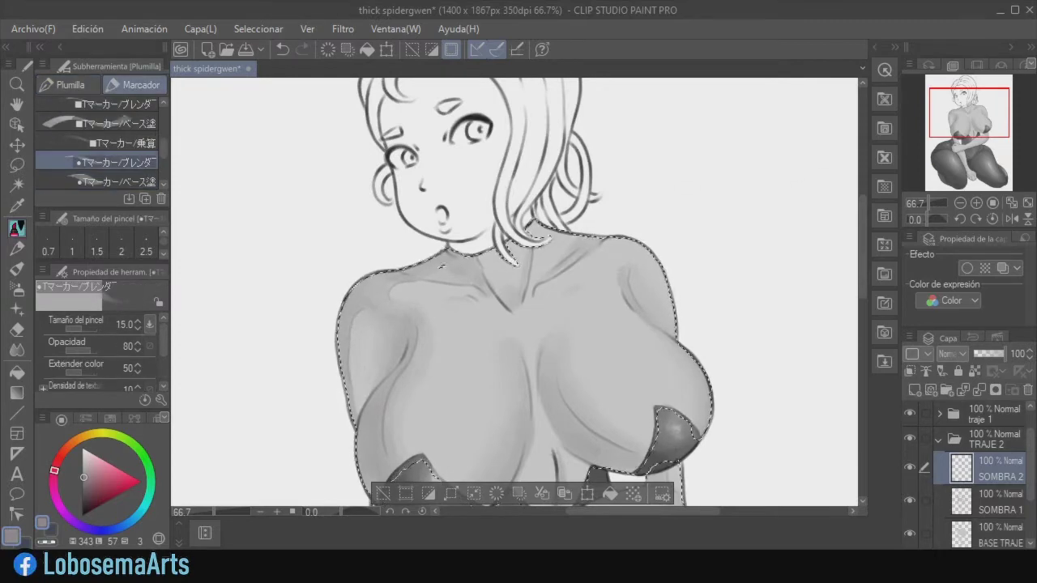
scroll(863, 259, "down", 3)
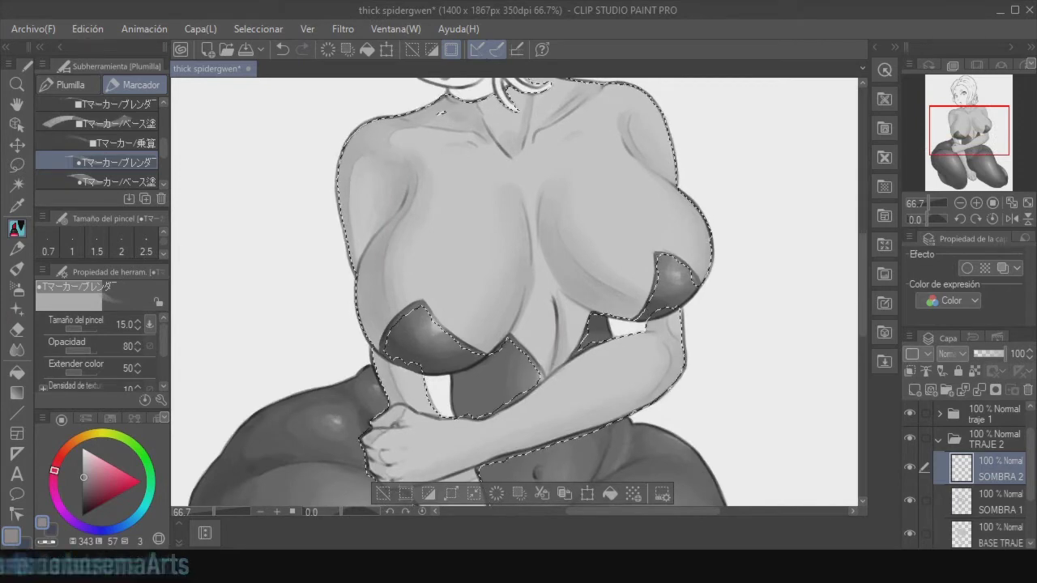
scroll(864, 356, "down", 3)
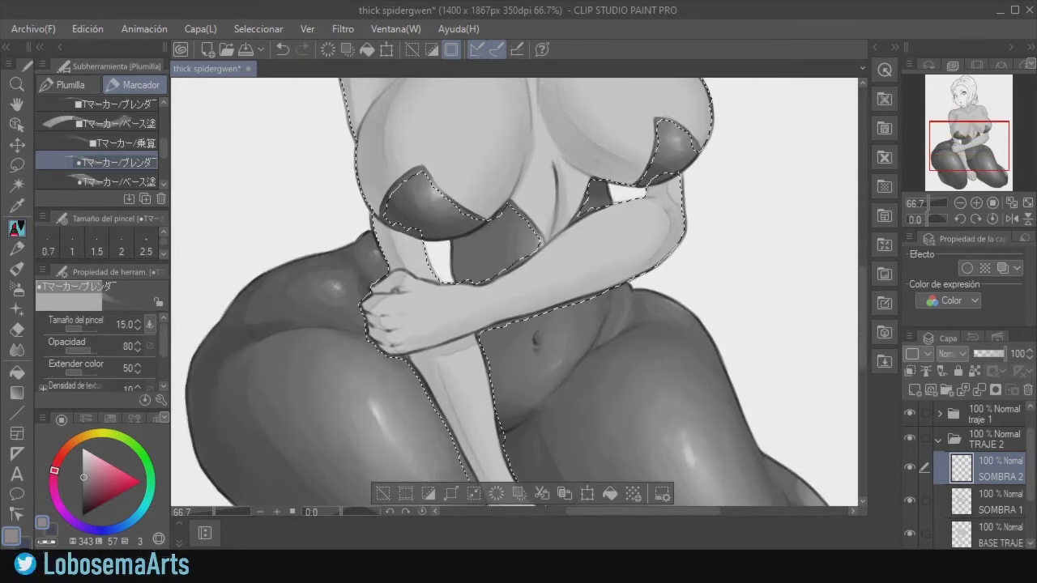
scroll(515, 291, "down", 4)
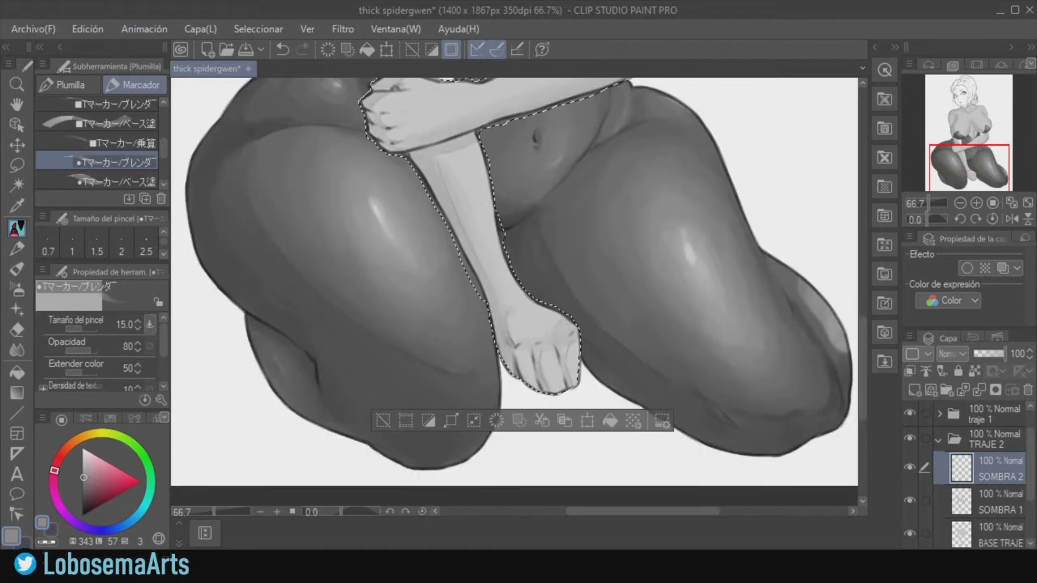
scroll(441, 217, "up", 8)
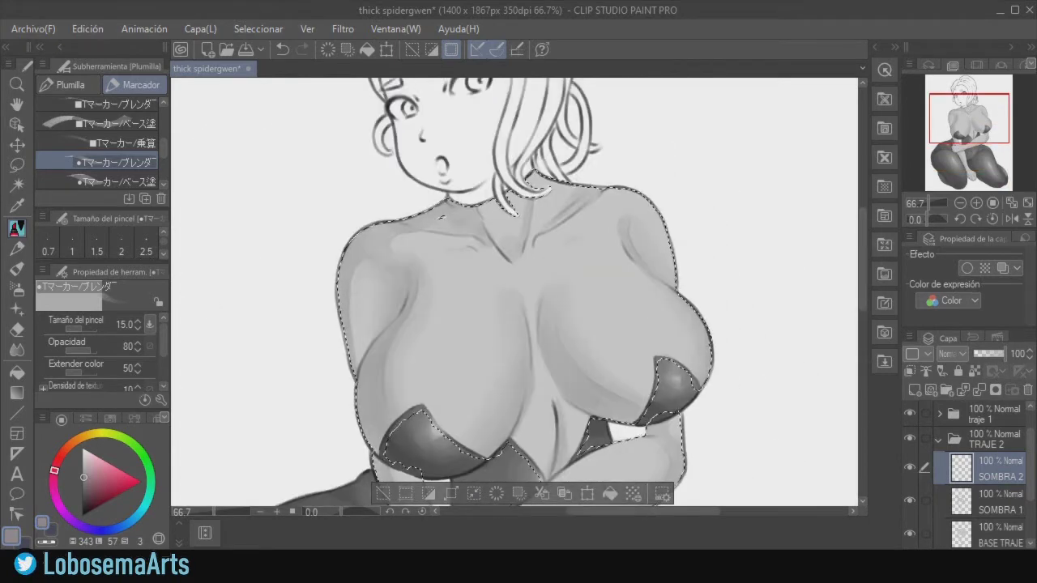
- Add a layer named LUZ 1 above SOMBRA 2 and paint near-white highlights on the chest, arms and hands with the base marker at size 45
key("ctrl+minus")
key("ctrl+minus")
key("ctrl+minus")
left_click(121, 181)
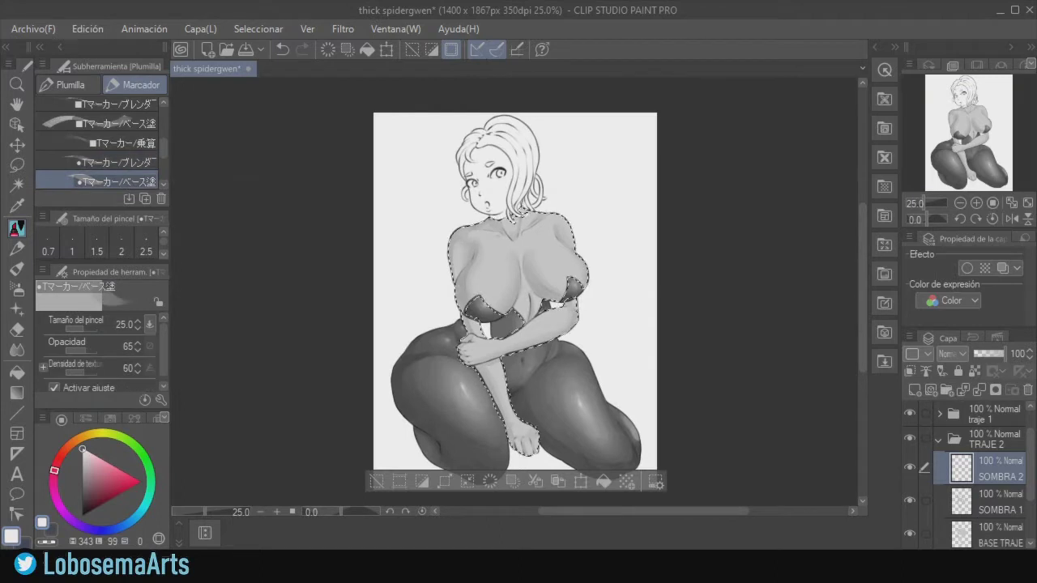
left_click(916, 390)
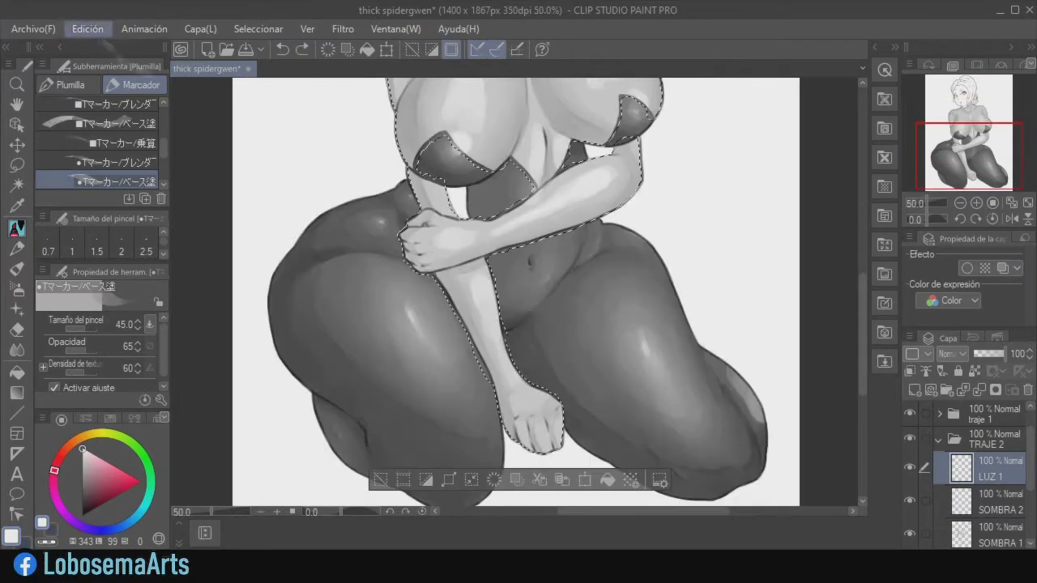
mouse_move(520, 397)
left_mouse_down()
mouse_move(534, 402)
mouse_move(546, 445)
left_mouse_up()
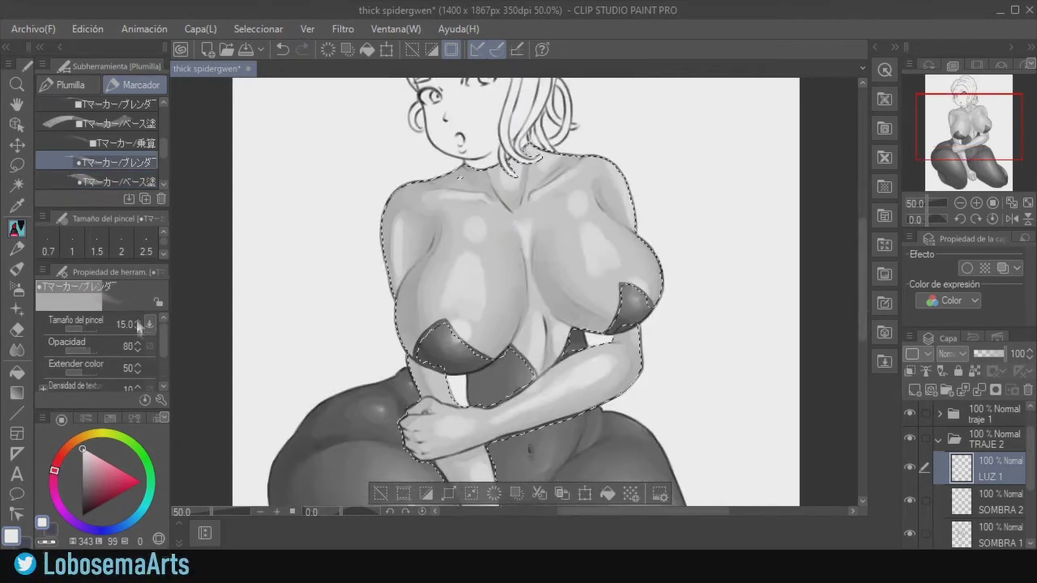
- Blend the LUZ 1 highlights on the chest, arms and hands with the blender marker at size 40
left_click(138, 323)
left_click(138, 322)
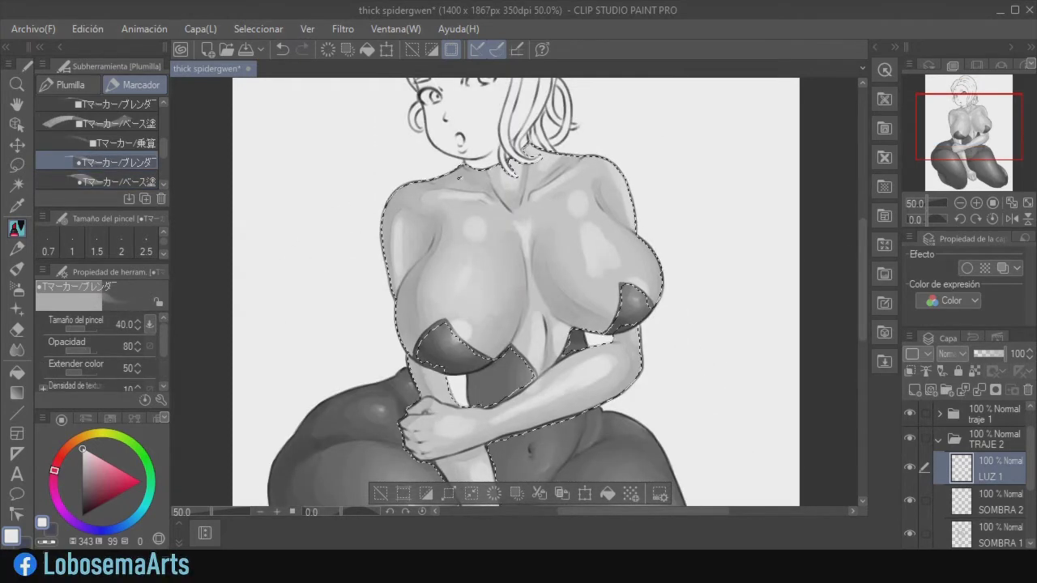
left_click_drag(479, 231, 464, 279)
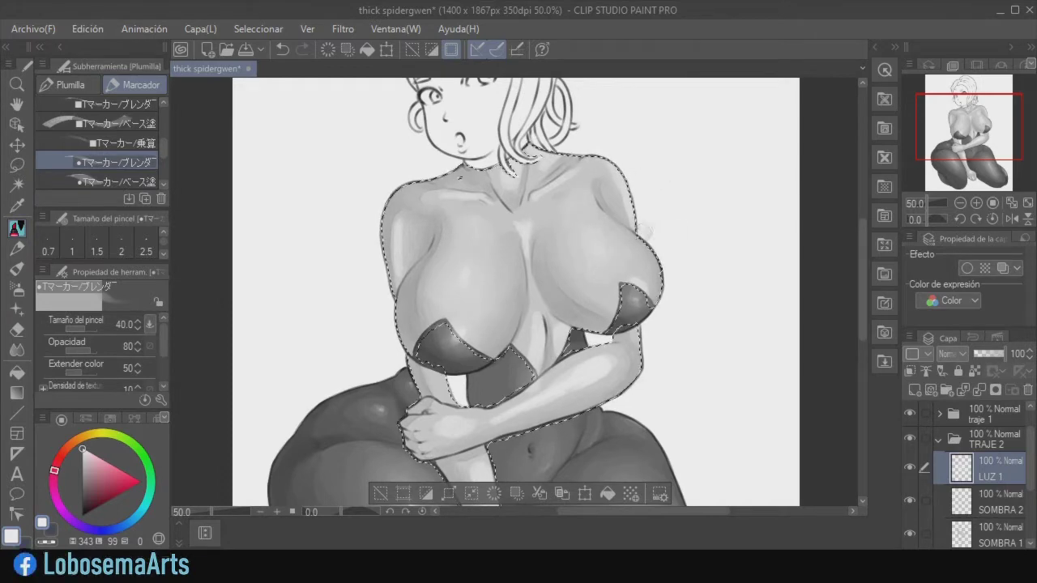
left_click_drag(589, 247, 605, 277)
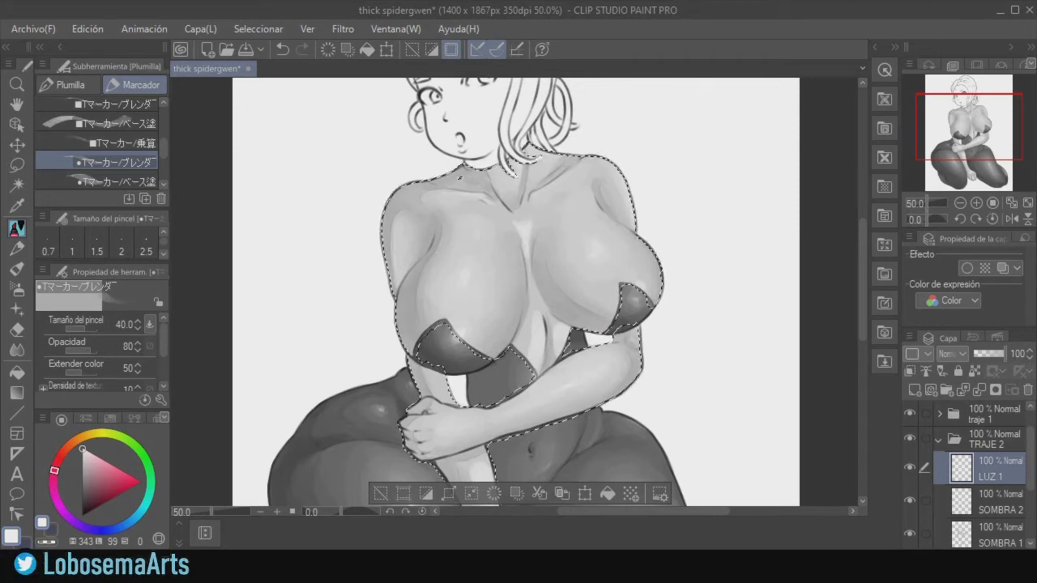
scroll(516, 291, "down", 5)
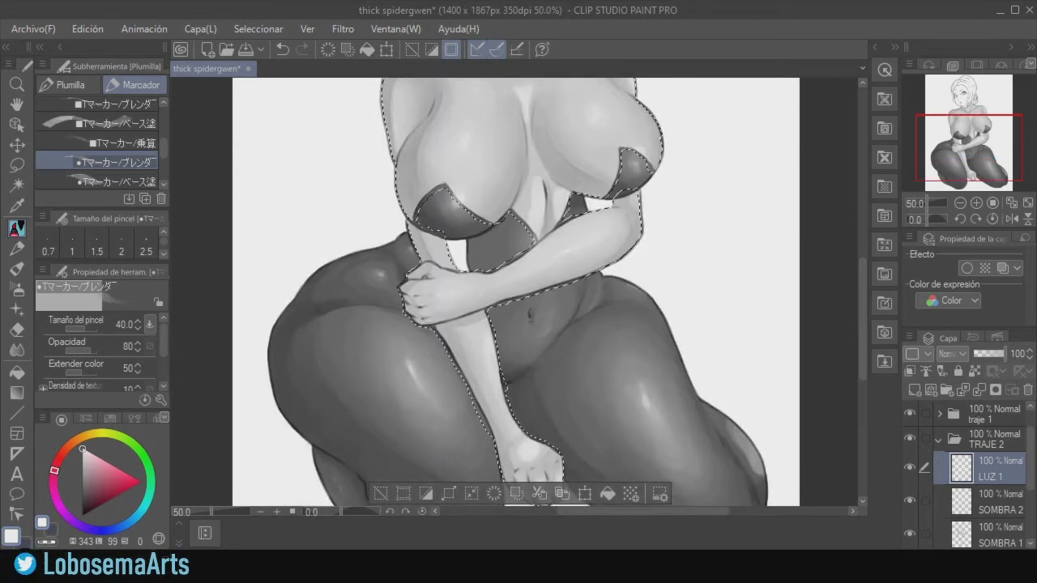
scroll(516, 291, "down", 3)
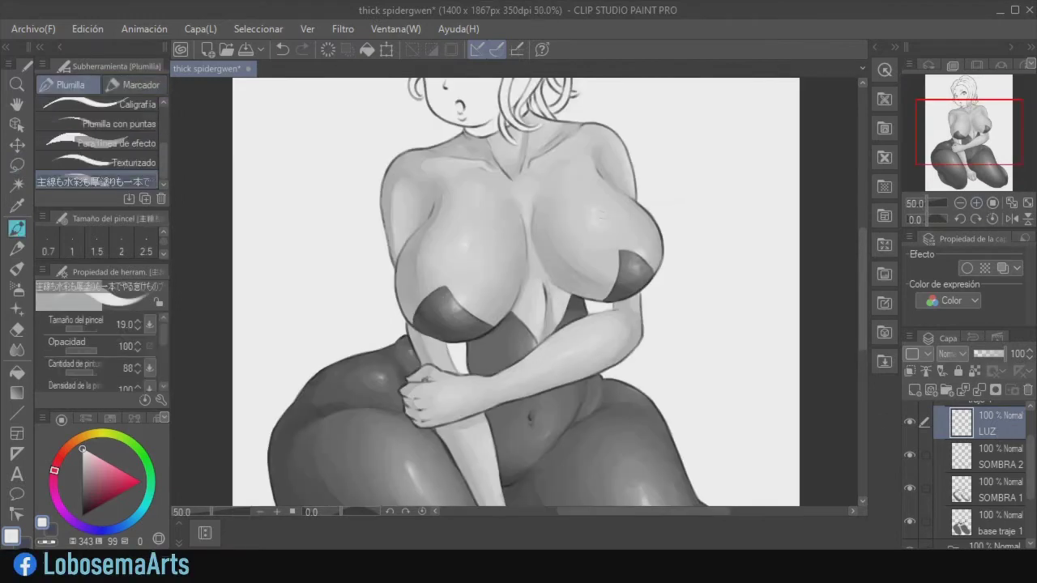
- Touch up small near-white highlights on the LUZ layer of the traje 1 folder with the size 19 pen
scroll(517, 291, "up", 2)
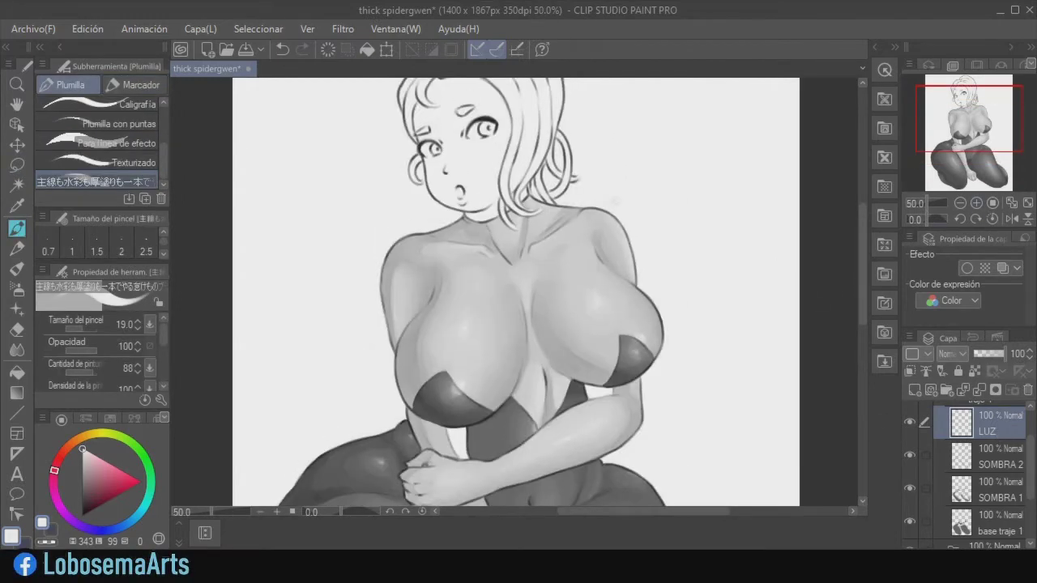
mouse_move(645, 370)
left_mouse_down()
mouse_move(663, 325)
mouse_move(639, 374)
left_mouse_up()
scroll(516, 292, "down", 4)
key("ctrl+minus")
key("ctrl+minus")
scroll(517, 291, "up", 1)
scroll(980, 469, "up", 2)
- Collapse the traje 1 and TRAJE 2 folders and add a layer named PIEL BASE above sketch 1 - copia
left_click(939, 447)
left_click(940, 472)
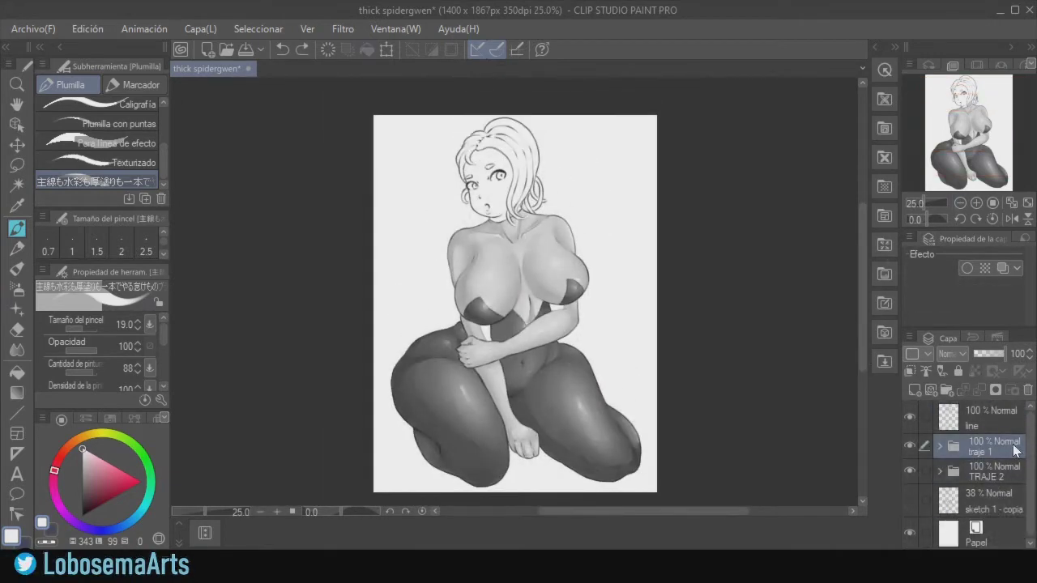
left_click_drag(1030, 467, 1030, 483)
left_click(990, 498)
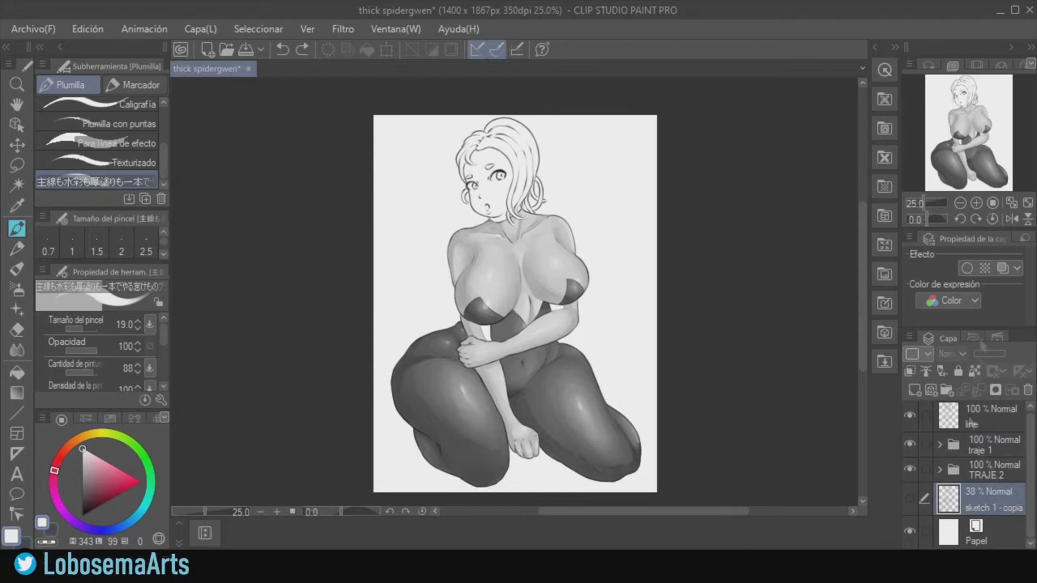
left_click(915, 391)
double_click(986, 495)
type("PIEL BASE")
key("Return")
- Create a folder named PIEL containing the PIEL BASE layer and make that layer active
left_click(946, 390)
type("PIEL")
left_click(996, 525)
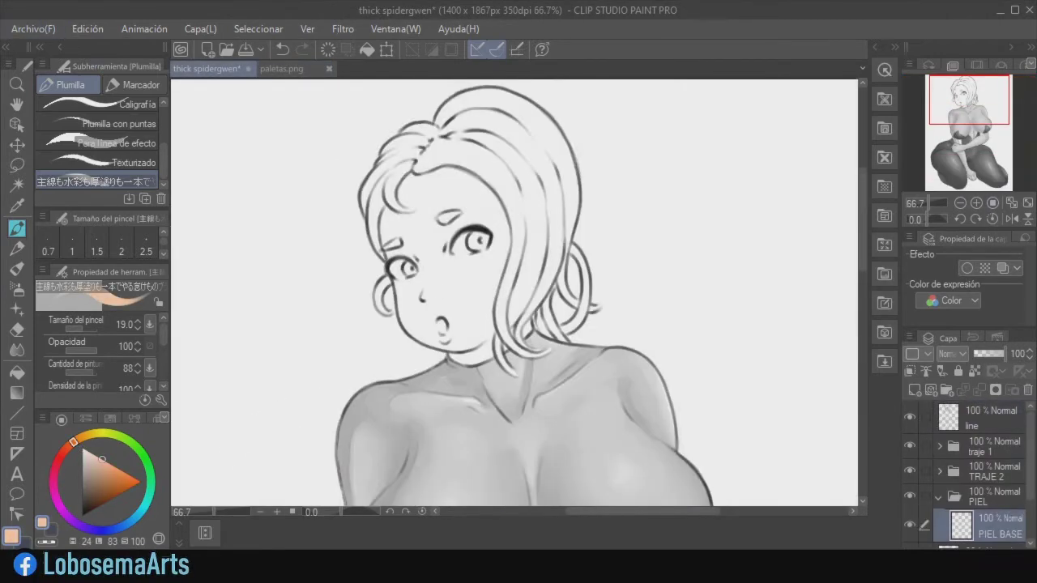
- Close the gaps along the hairline and neck with a light orange skin tone and fill the face on PIEL BASE
mouse_move(385, 209)
left_mouse_down()
mouse_move(409, 318)
mouse_move(479, 358)
mouse_move(486, 331)
mouse_move(413, 202)
mouse_move(461, 174)
mouse_move(421, 218)
left_mouse_up()
mouse_move(487, 329)
left_mouse_down()
mouse_move(498, 261)
mouse_move(465, 174)
mouse_move(488, 194)
mouse_move(464, 172)
mouse_move(523, 332)
left_mouse_up()
key("g")
left_click(450, 271)
key("p")
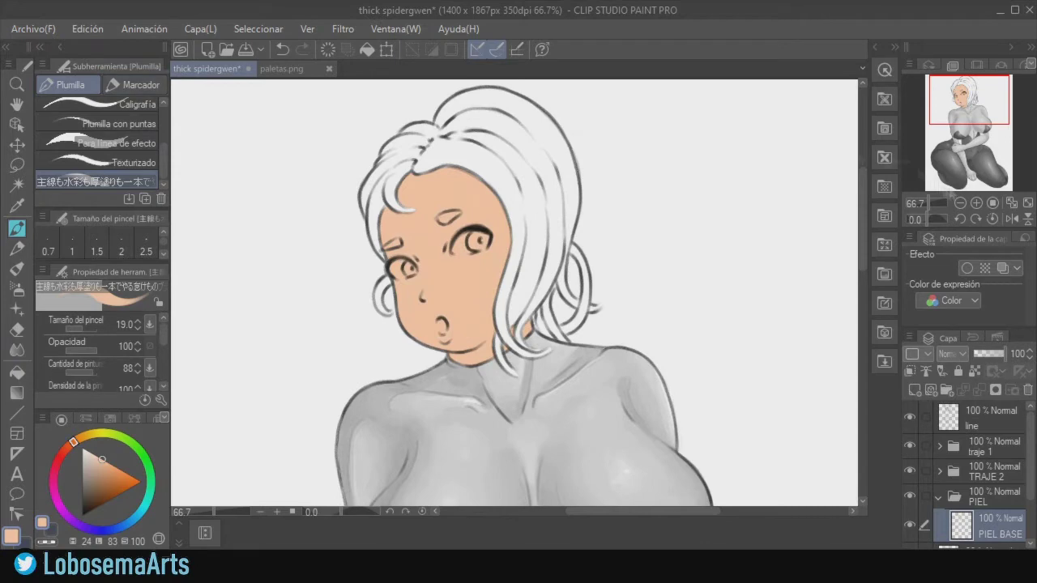
- Add a layer named SOMBRA PIEL above PIEL BASE and set the base marker to size 20 with a dusty red
left_click(959, 203)
left_click_drag(968, 100, 968, 107)
left_click(976, 203)
scroll(514, 291, "up", 1)
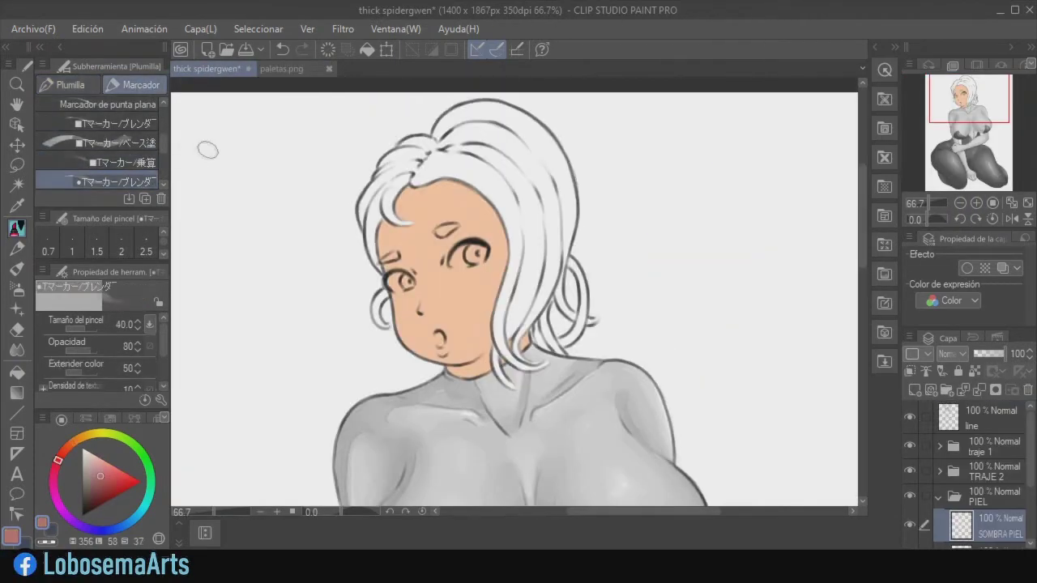
scroll(121, 162, "down", 1)
left_click(122, 162)
left_click(137, 328)
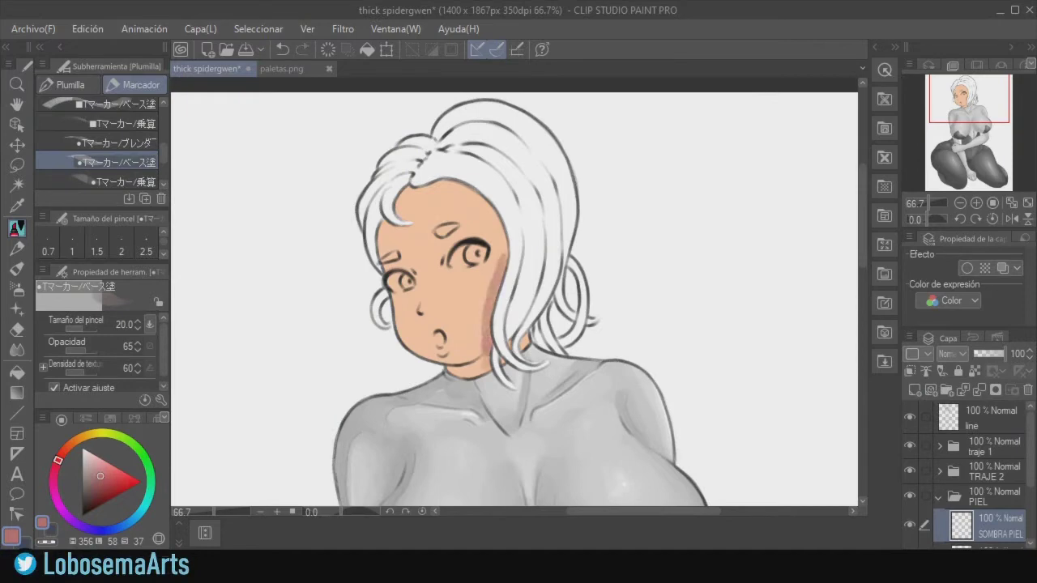
left_click_drag(467, 193, 502, 261)
key("ctrl+z")
key("ctrl+z")
- Select the face area from the PIEL BASE layer with the referred-layers auto selection
key("w")
left_click(992, 545)
left_click(454, 300)
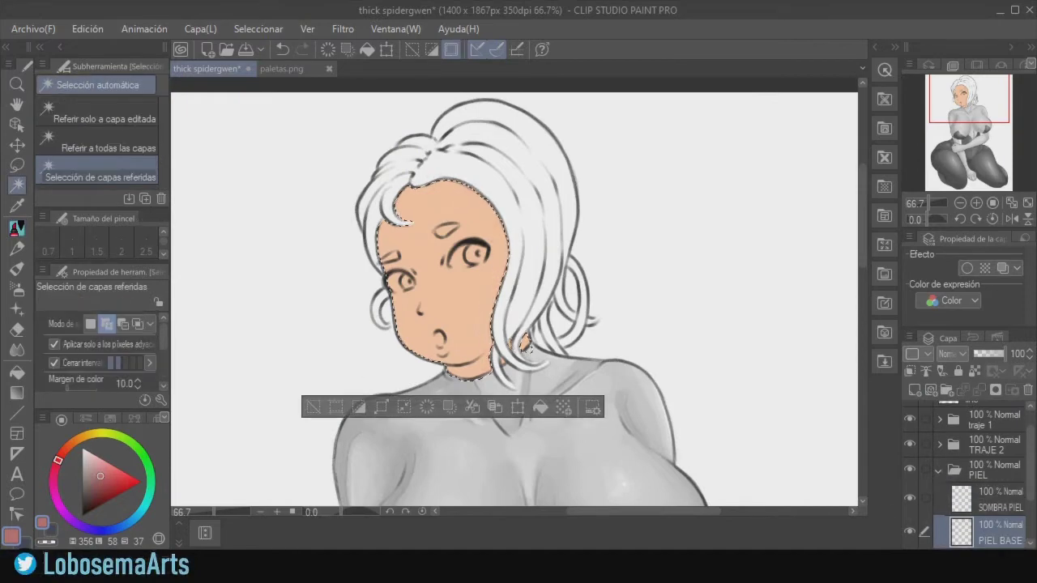
- Shade the face edges, neck and nose on SOMBRA PIEL with the base marker and trim the nose shadow with the eraser
key("p")
left_click(992, 499)
left_click_drag(489, 348, 500, 239)
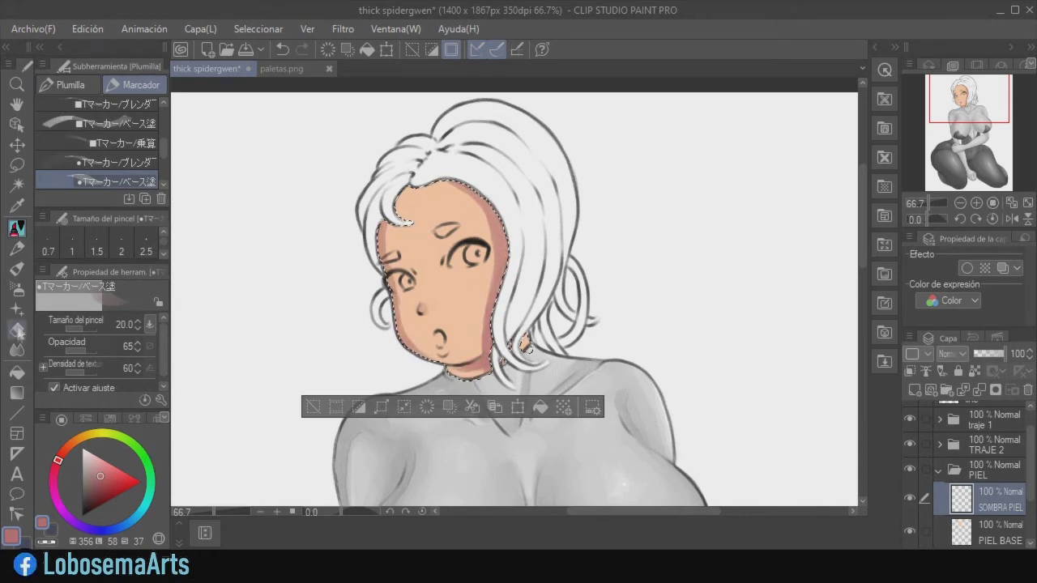
left_click(16, 329)
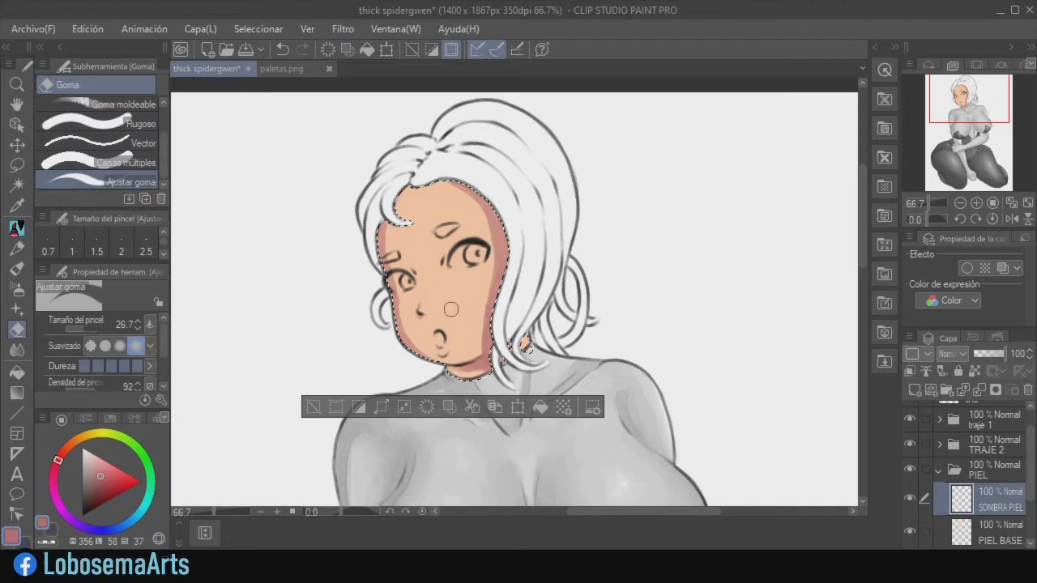
key("p")
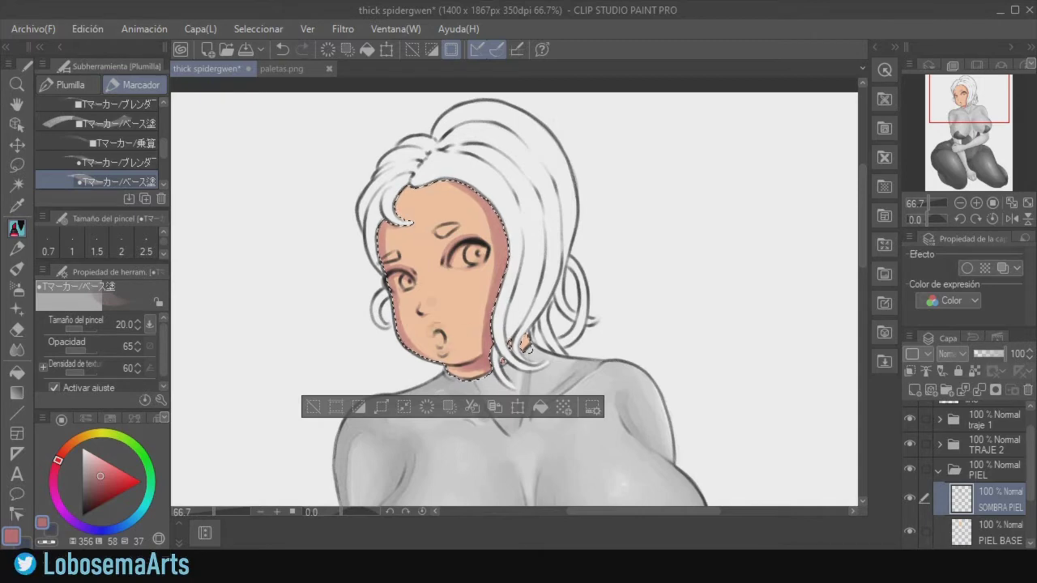
- Undo the last stroke, shade around both eyes with the base marker, and soften the shading with the size 15 blender
key("ctrl+z")
left_click_drag(483, 275, 455, 291)
left_click_drag(418, 295, 400, 294)
left_click(117, 163)
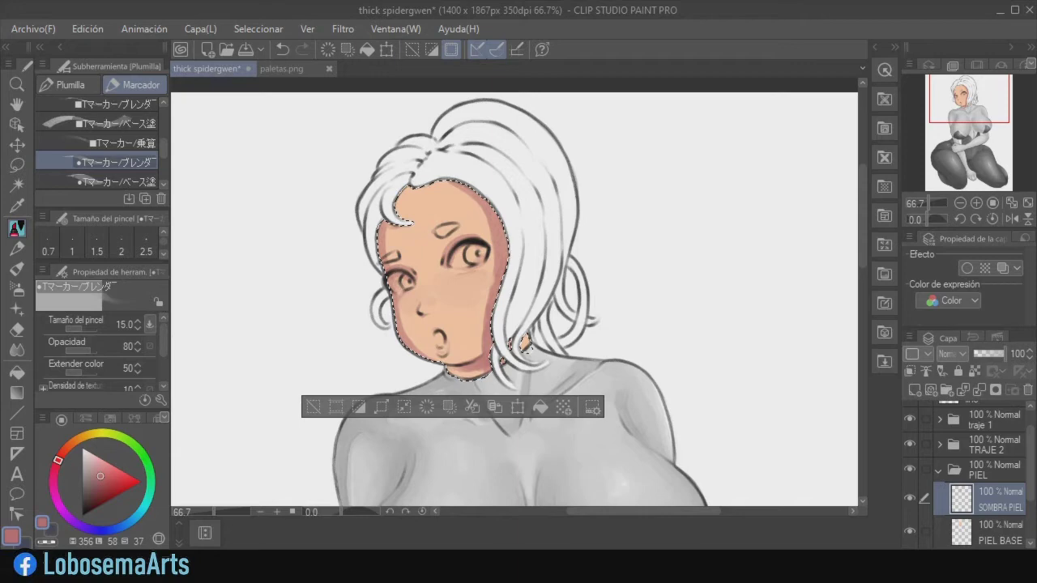
key("period")
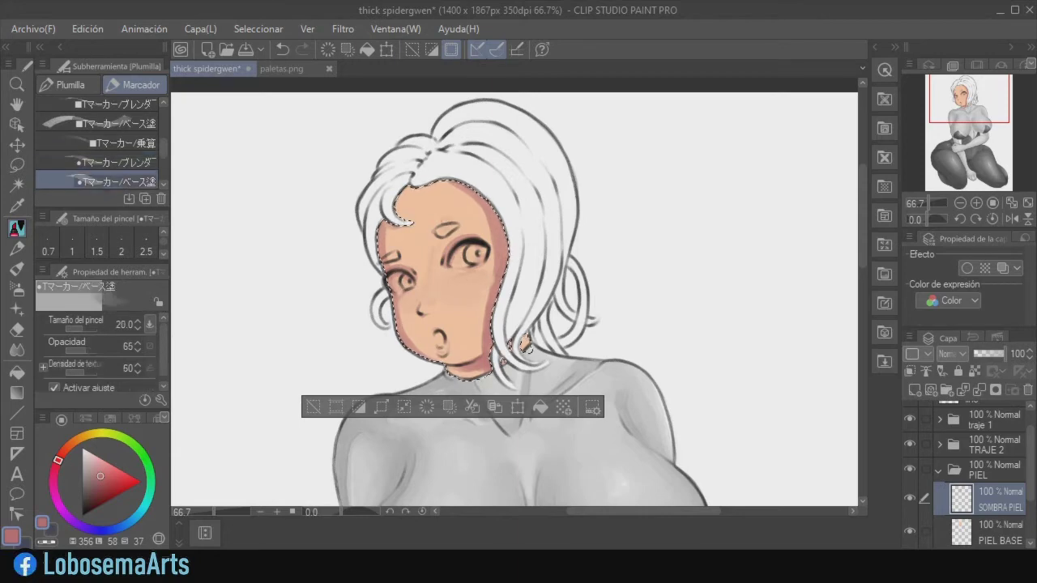
- Trim the face shadows on SOMBRA PIEL with the eraser and soften their edges with the size 15 blender marker
key("comma")
key("e")
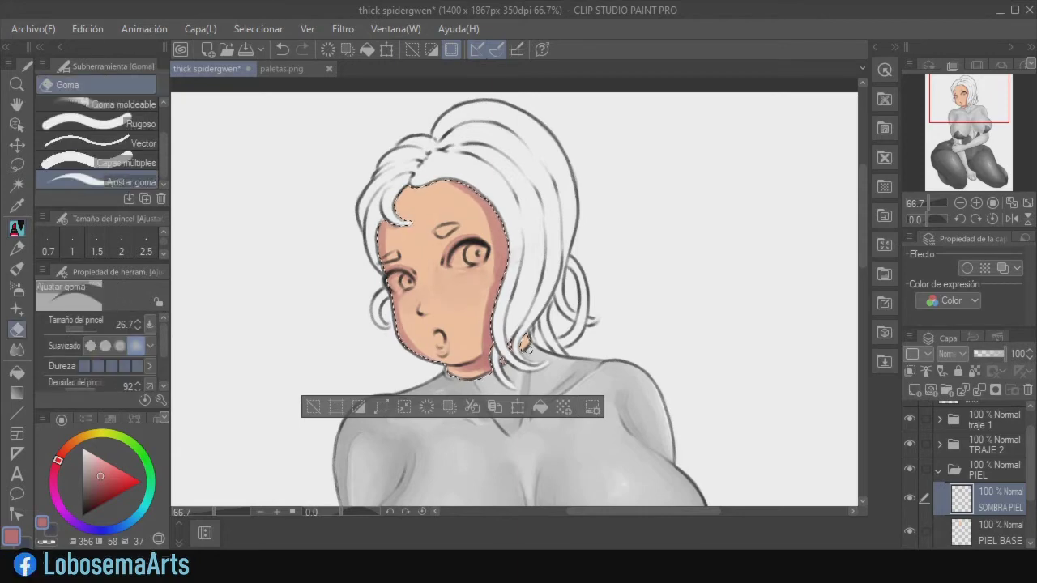
key("p")
key("e")
key("p")
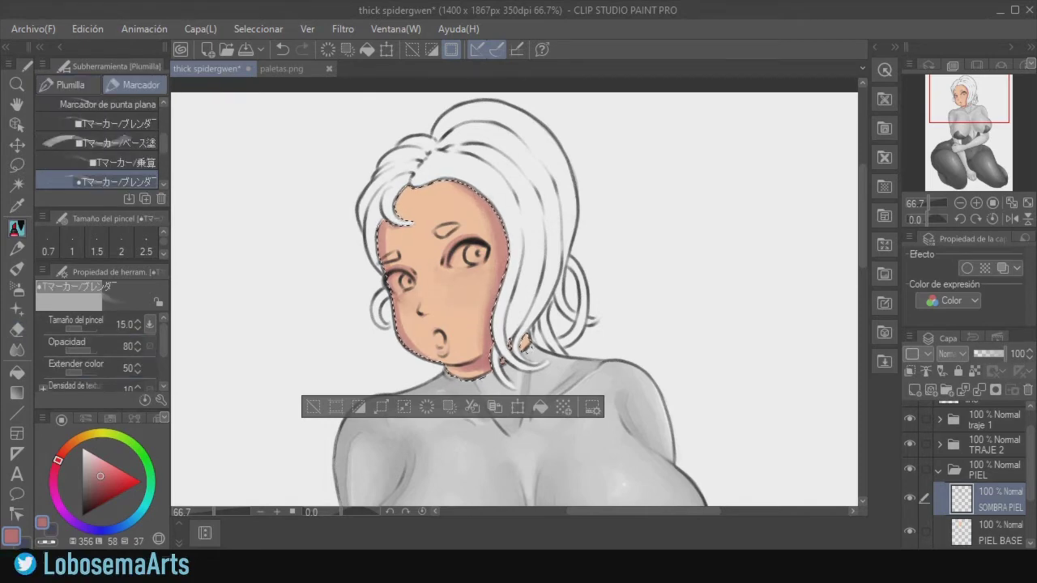
left_click_drag(528, 349, 528, 349)
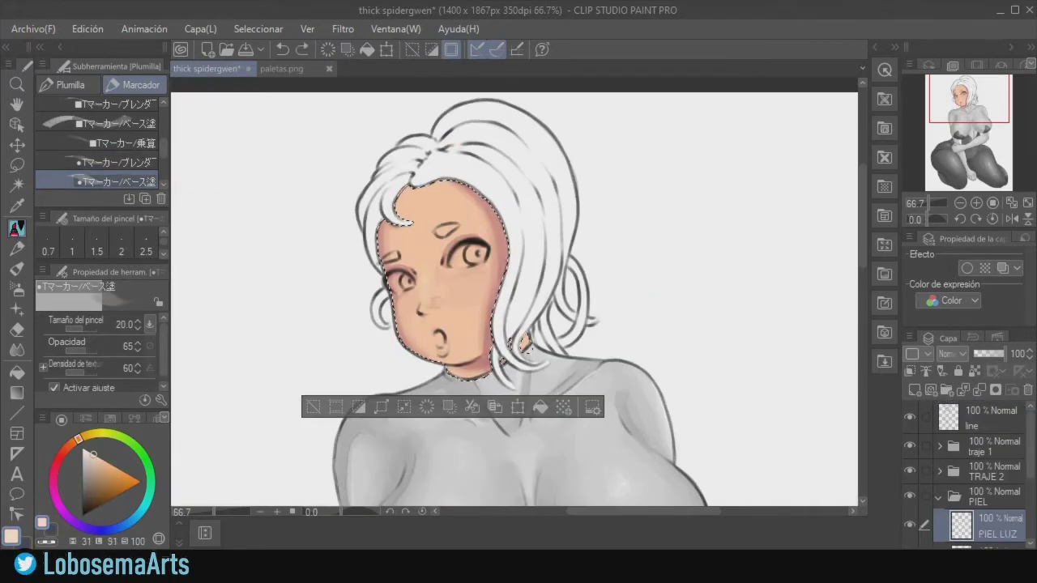
- Paint light peach highlights on the nose and cheek on the PIEL LUZ layer with the size 20 base marker
left_click(524, 344)
left_click(523, 344)
key("ctrl+z")
key("ctrl+z")
left_click(526, 346)
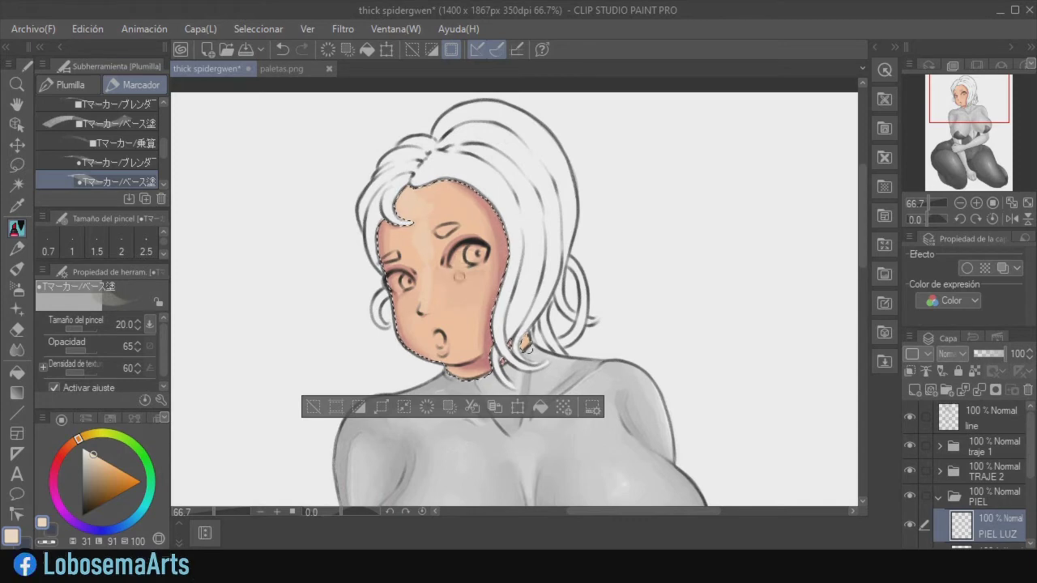
- Soften the face highlights with the size 30 blender marker and clean them up with the eraser
left_click(123, 162)
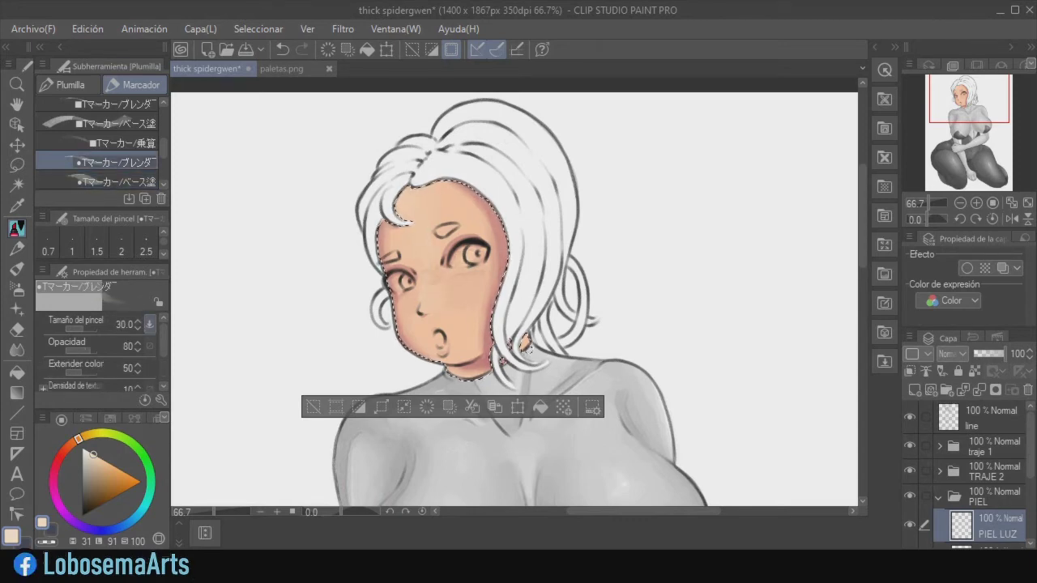
key("e")
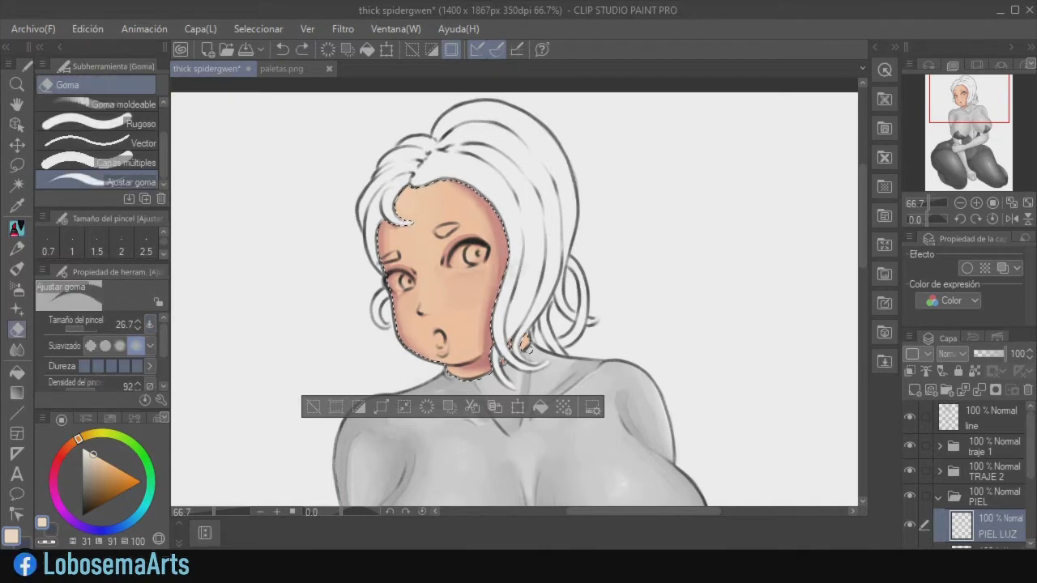
key("p")
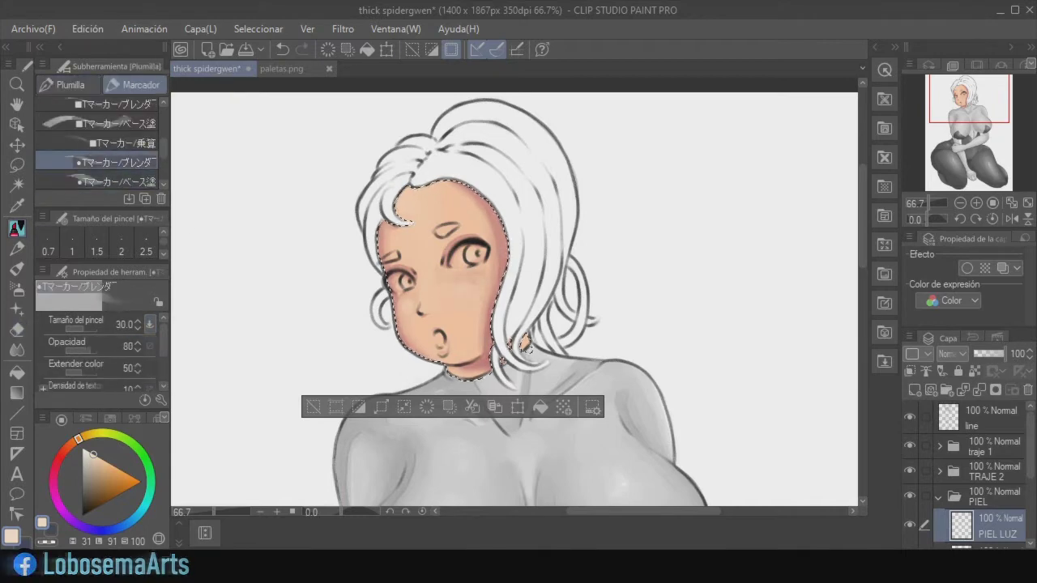
key(".")
- Touch up the light peach areas of the face with the base marker and blend them with the size 30 blender
key("ctrl+plus")
key("ctrl+plus")
key("p")
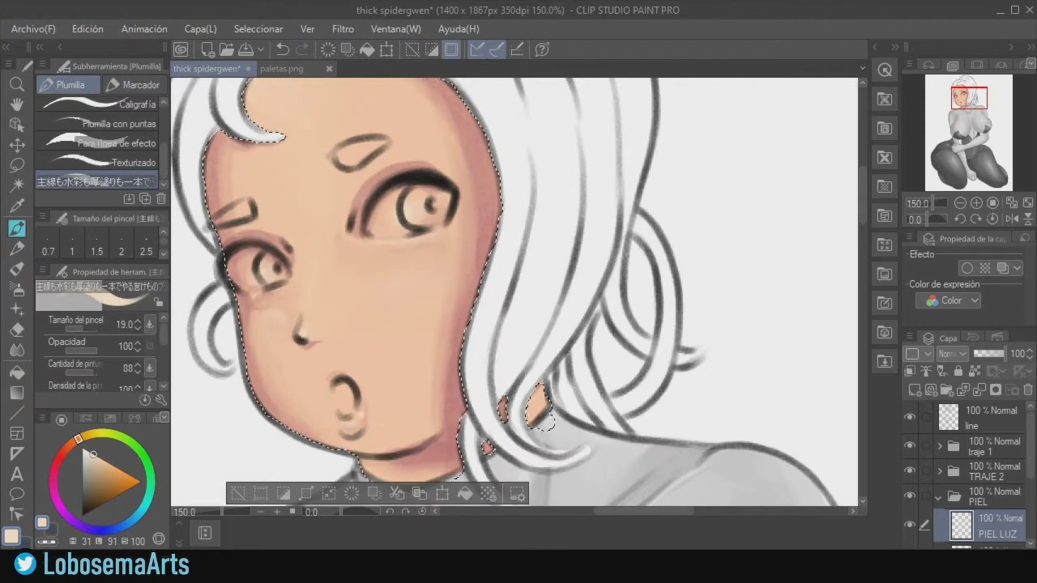
scroll(359, 272, "down", 2)
left_click(140, 85)
left_click(140, 163)
left_click(139, 181)
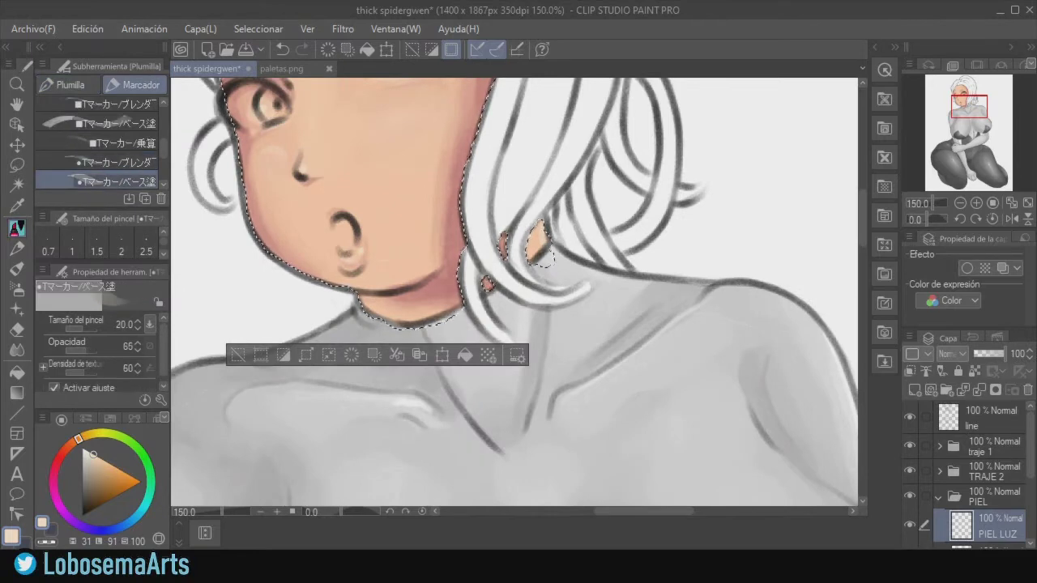
left_click(140, 163)
left_click_drag(970, 98, 964, 98)
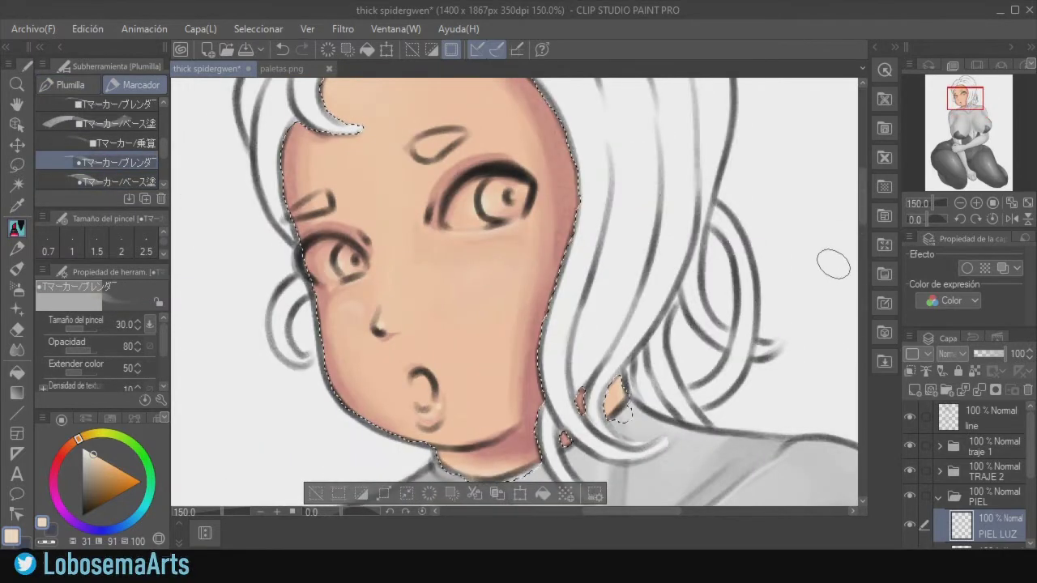
- Add light strokes under both eyes with the size 19 pen and blend them with the size 30 blender marker
key("p")
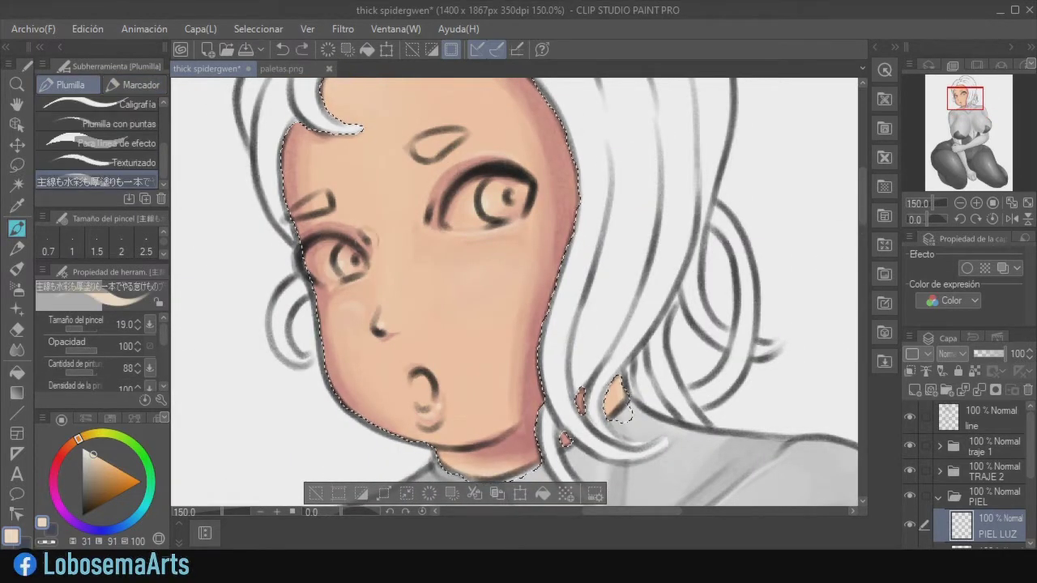
left_click(960, 203)
left_click(959, 204)
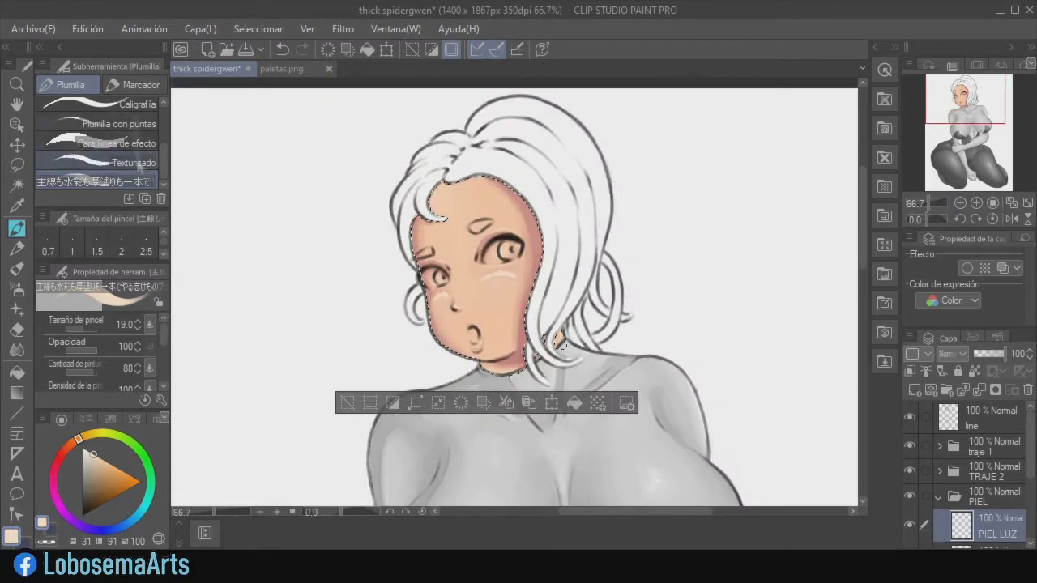
key("p")
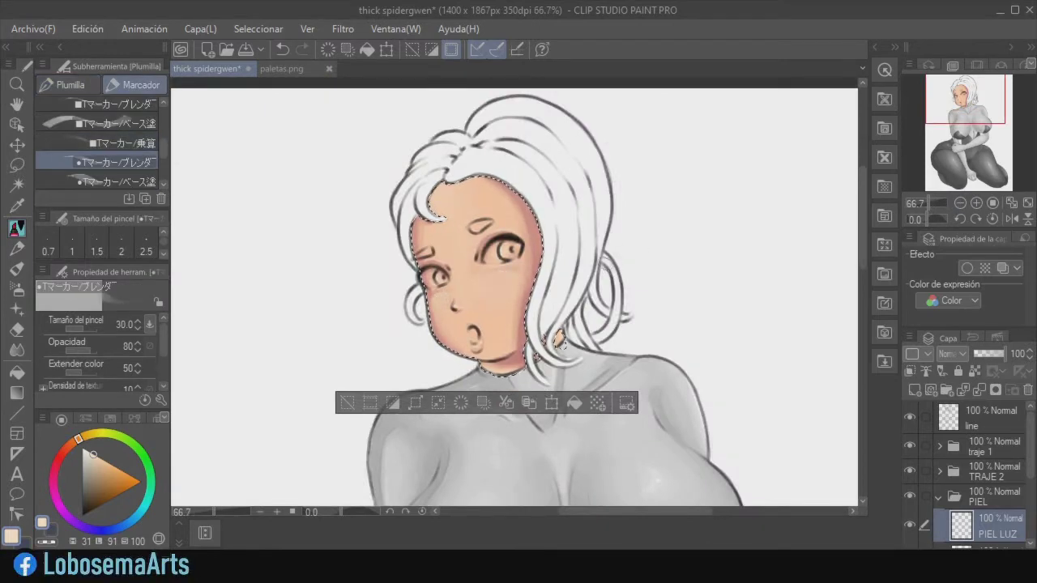
- Add a layer named COLOR EXTRA above PIEL LUZ, sample a red from paletas.png, and choose the base marker
left_click(915, 390)
left_click(298, 70)
left_click(467, 221, "alt")
left_click(206, 68)
left_click(118, 182)
- Try another swatch colour from paletas.png on the cheek and undo the test stroke
left_click(292, 69)
key("ctrl+Tab")
left_click(287, 71)
left_click(348, 115, "alt")
left_click(208, 69)
left_click_drag(487, 287, 510, 287)
key("ctrl+z")
left_click(287, 70)
left_click(208, 69)
key("ctrl+Tab")
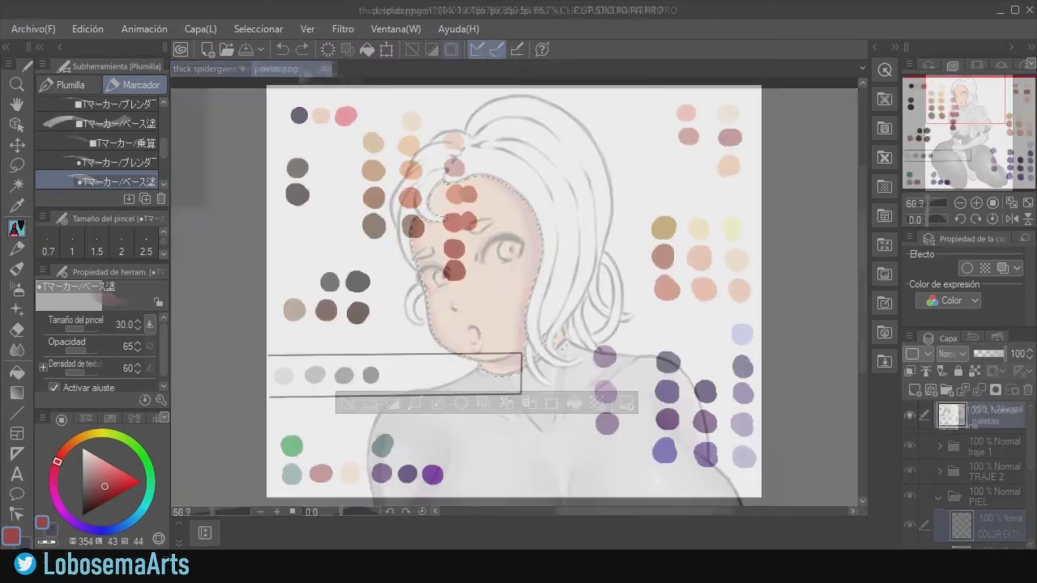
key("ctrl+Tab")
key("ctrl+Tab")
key("ctrl+Tab")
key("ctrl+Tab")
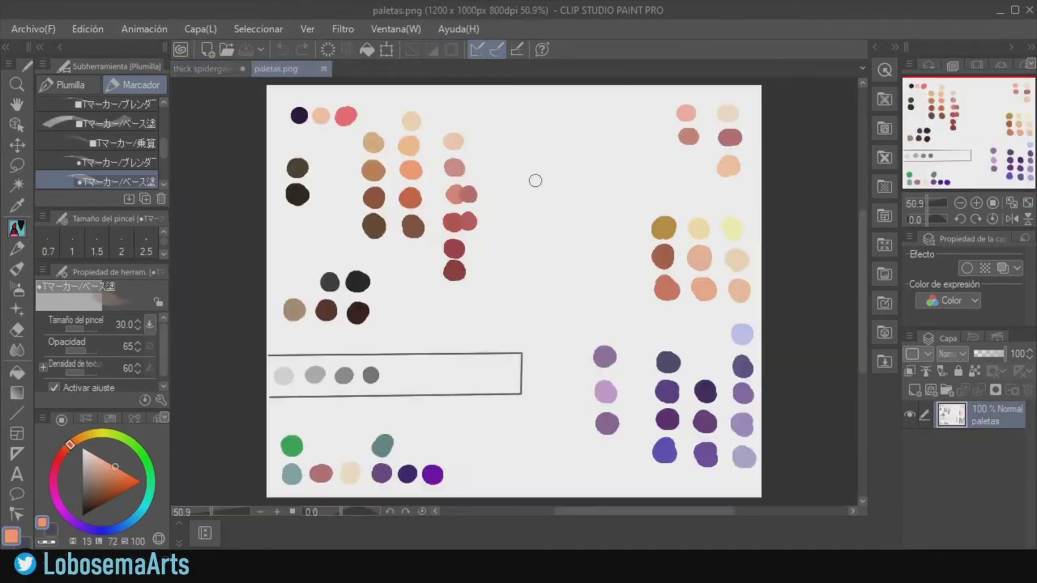
- Sample a rose red from the paletas.png swatches and return to the character drawing
left_click(468, 221, "alt")
left_click(55, 466)
left_click(114, 475)
key("ctrl+Tab")
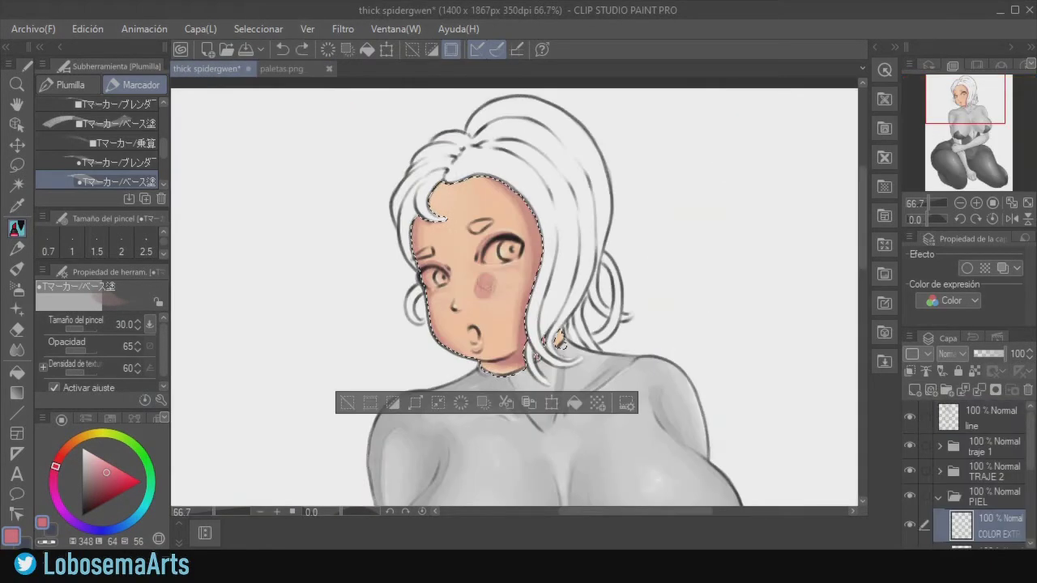
- Paint rose blush on both cheeks on COLOR EXTRA with the size 30 base marker and blend it into the skin
mouse_move(518, 277)
left_mouse_down()
mouse_move(441, 301)
mouse_move(491, 280)
mouse_move(473, 291)
mouse_move(521, 289)
left_mouse_up()
key("e")
key("p")
left_click_drag(473, 330, 476, 341)
key("p")
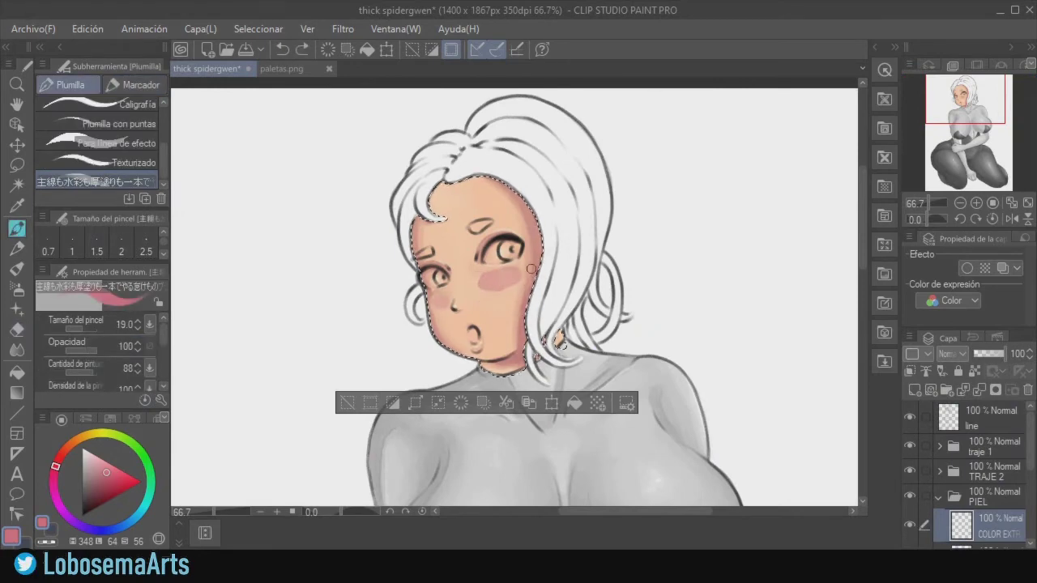
key("p")
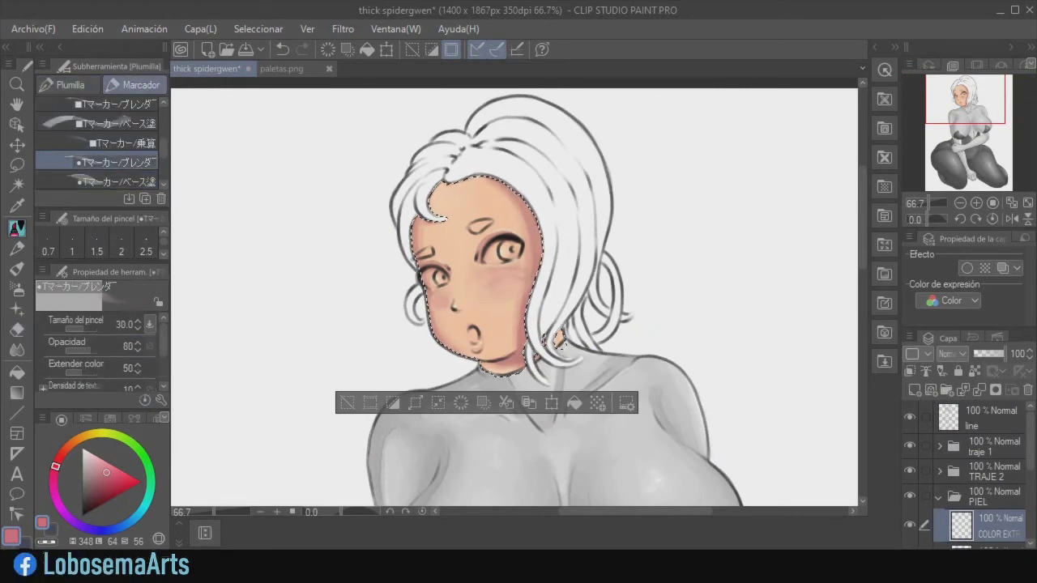
- Add more rose blush to the far cheek with the base marker and blend it with the size 30 blender
left_click(114, 182)
left_click_drag(436, 298, 446, 308)
left_click(114, 162)
left_click(960, 203)
left_click(960, 203)
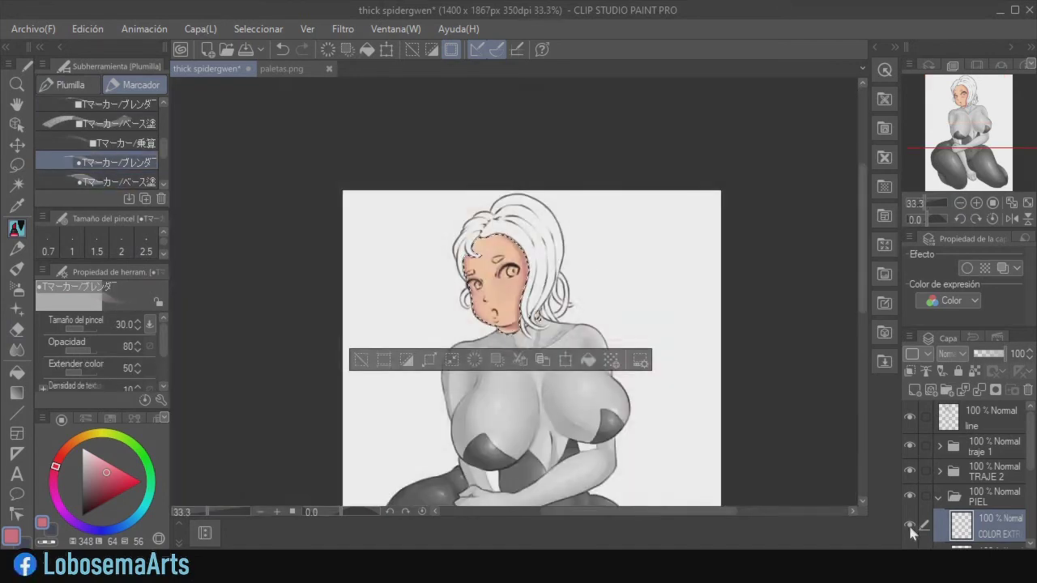
- Trim the cheek blush with the eraser and soften it with the size 30 blender marker
left_click(976, 202)
left_click(975, 203)
left_click(976, 203)
key("e")
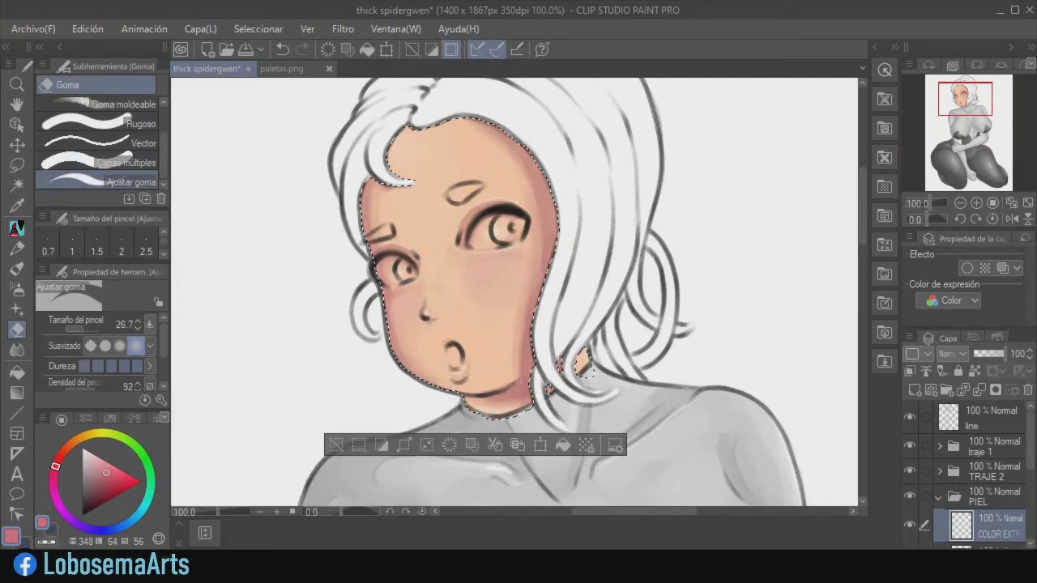
key("p")
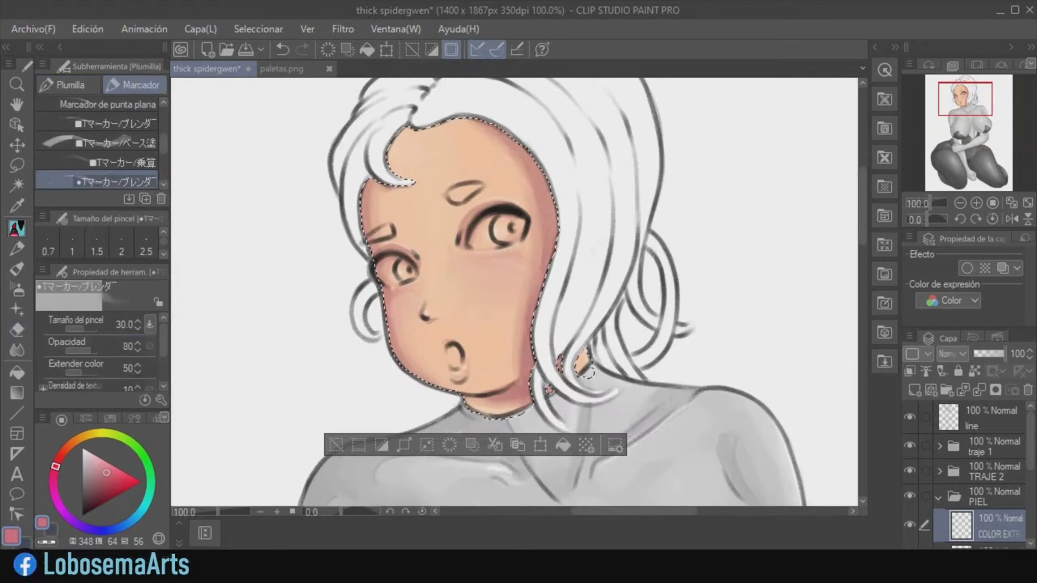
- Compare the face with the COLOR EXTRA layer hidden and shown, and check it in a horizontally flipped view
left_click(960, 203)
left_click(909, 524)
left_click(909, 525)
left_click(975, 202)
left_click(1010, 220)
- Add a new layer above COLOR EXTRA and sample a salmon tone from paletas.png for the size 19 pen
key("p")
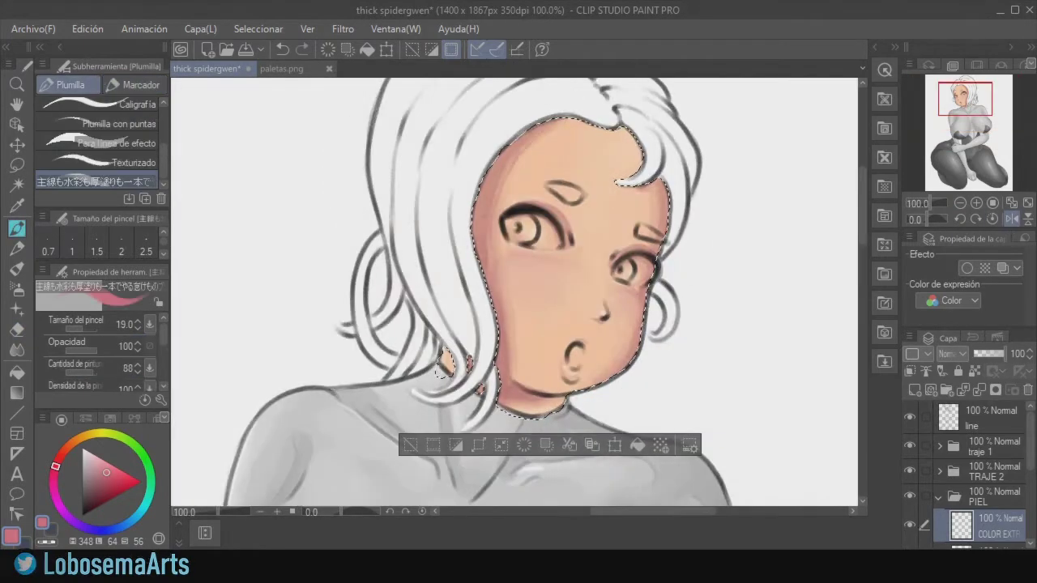
left_click(914, 390)
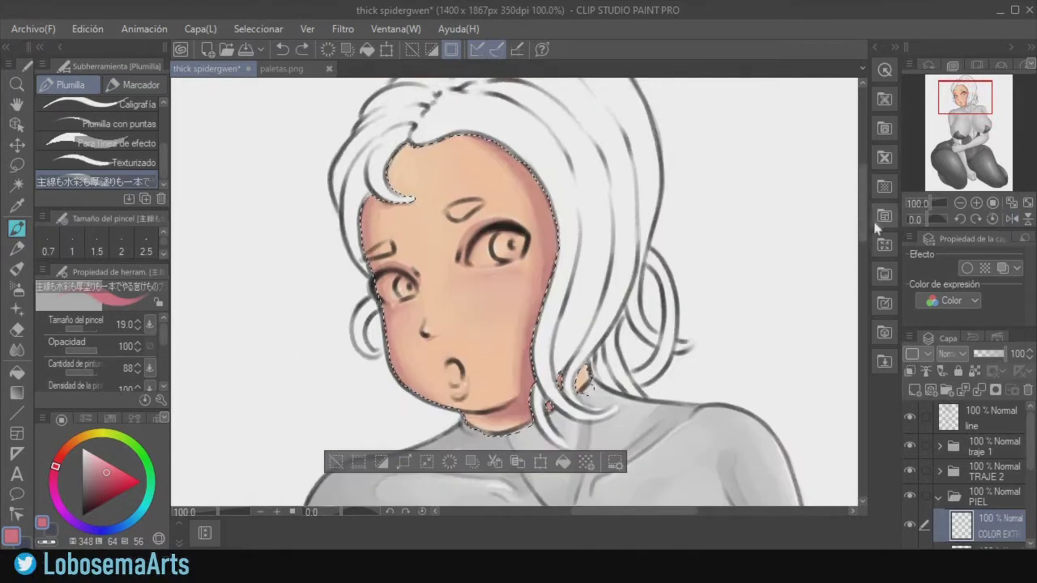
left_click(1011, 219)
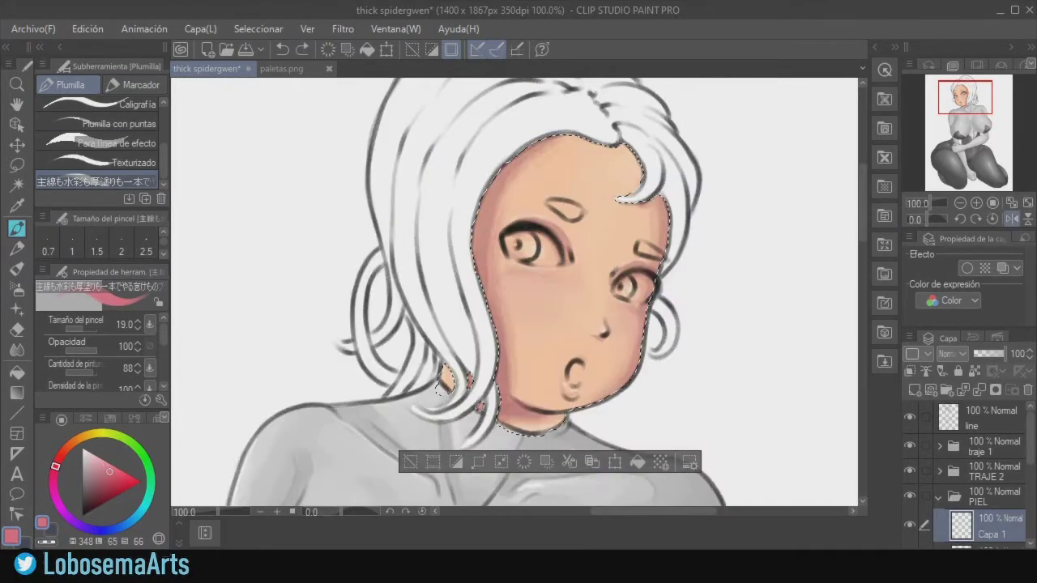
left_click(282, 69)
left_click(731, 168, "alt")
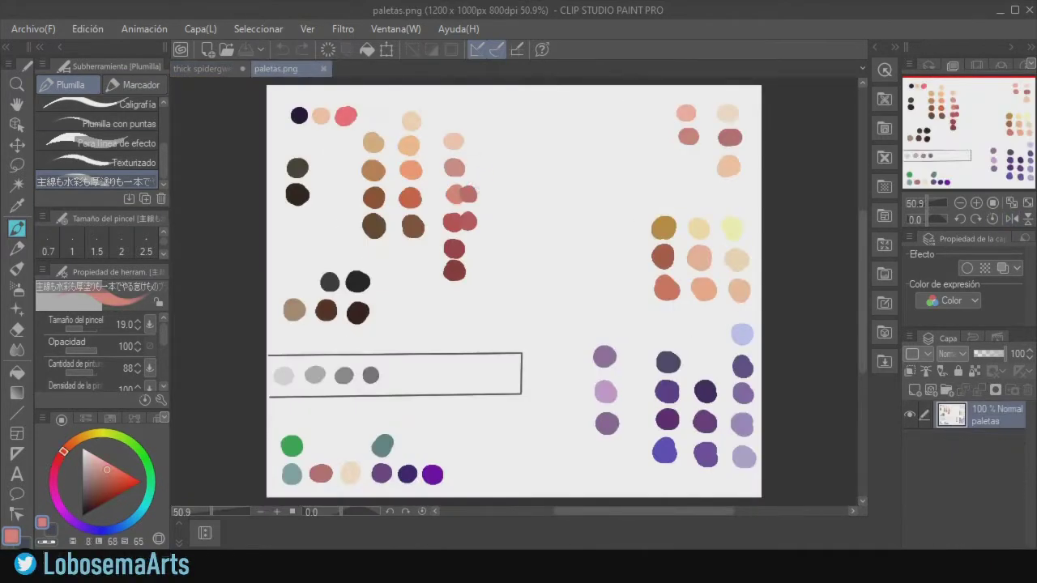
key("ctrl+Tab")
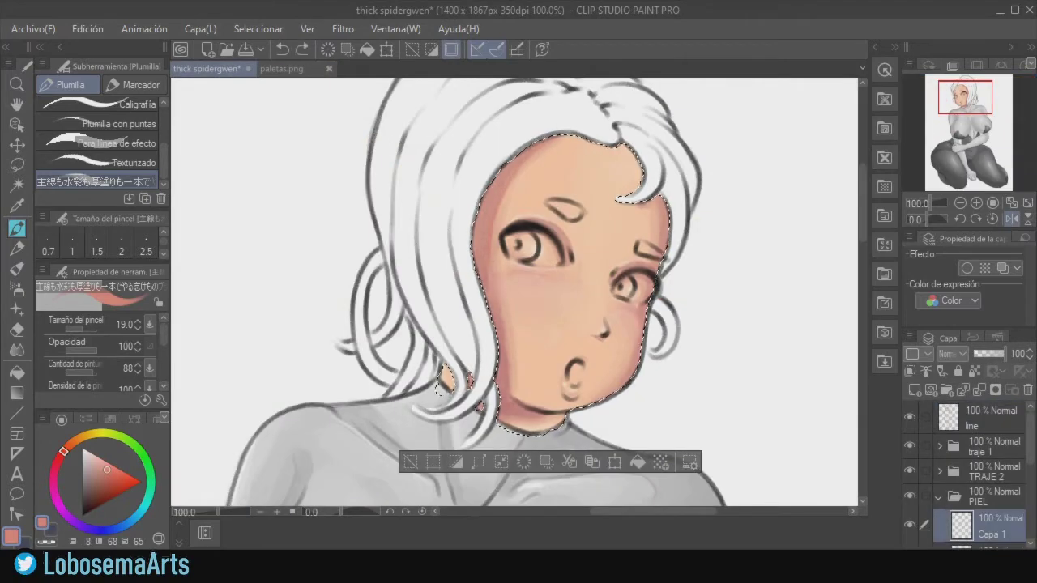
- Undo the last two strokes and blend the salmon tint into the face with the size 30 blender marker
key("ctrl+z")
key("ctrl+z")
left_click(134, 85)
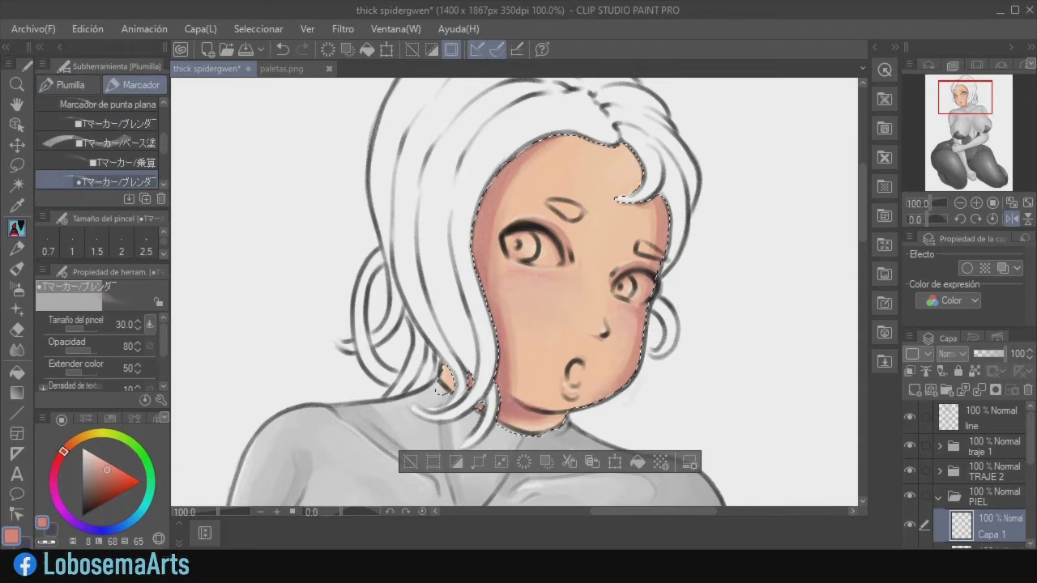
key("ctrl+minus")
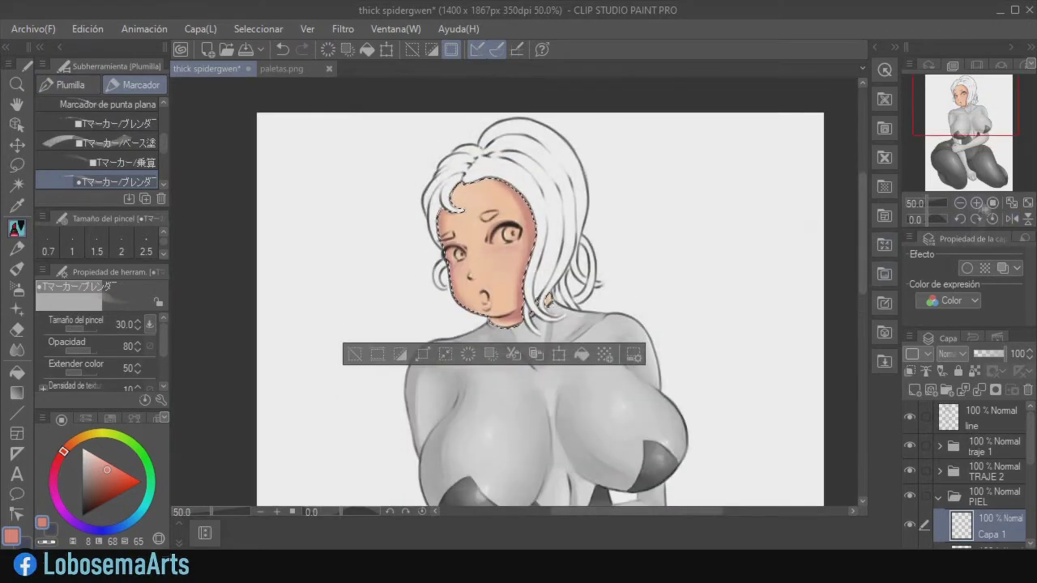
left_click(976, 202)
left_click(959, 203)
left_click(976, 203)
- Try salmon pen strokes on the lips and undo them
left_click(68, 84)
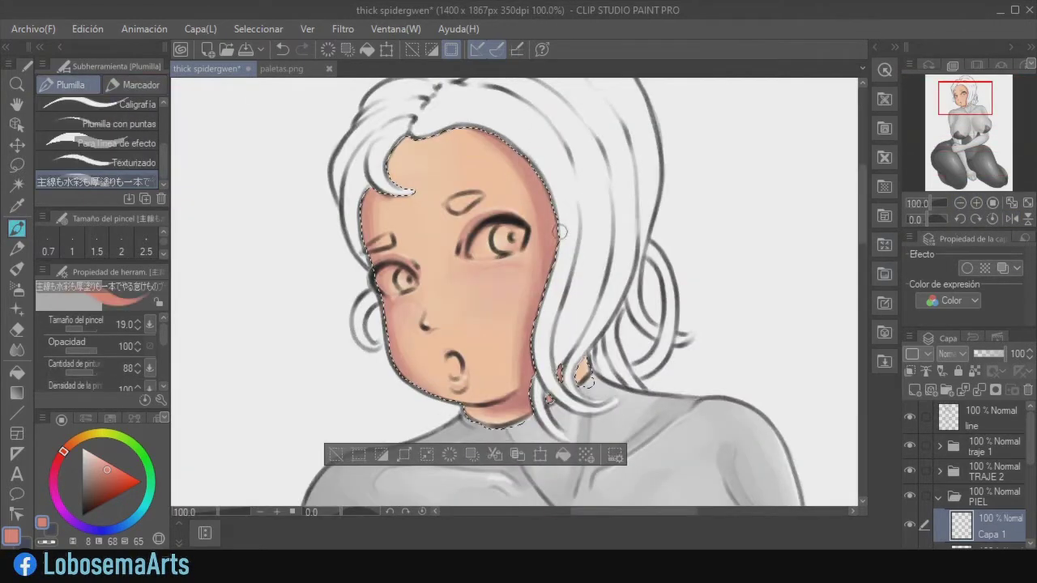
left_click_drag(454, 360, 455, 366)
key("ctrl+z")
key("ctrl+z")
- Paint a light peach highlight on the forehead on PIEL LUZ and blend it with the blender marker at size 40
key("ctrl+0")
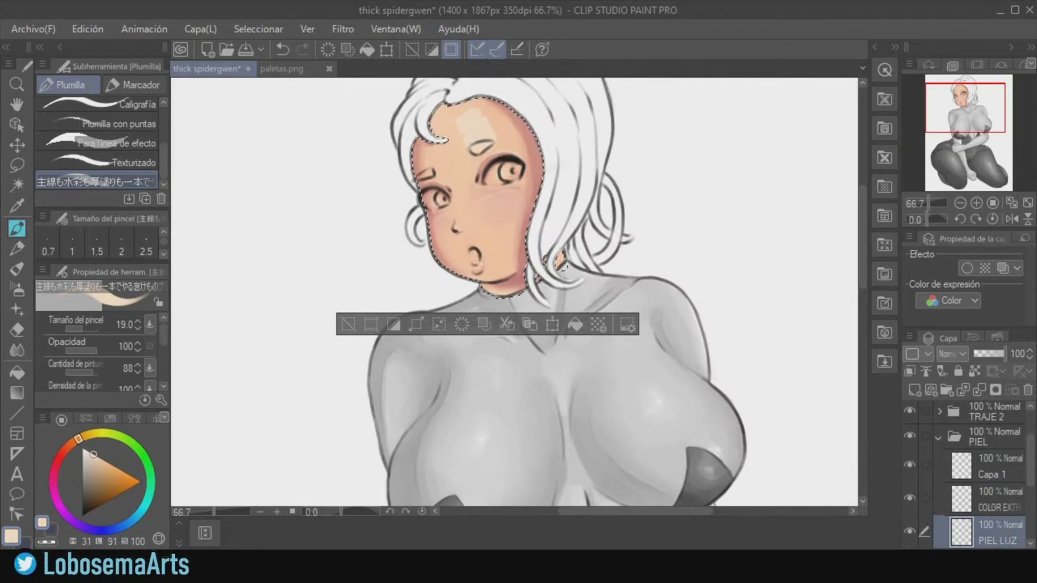
key("ctrl+z")
left_click(136, 85)
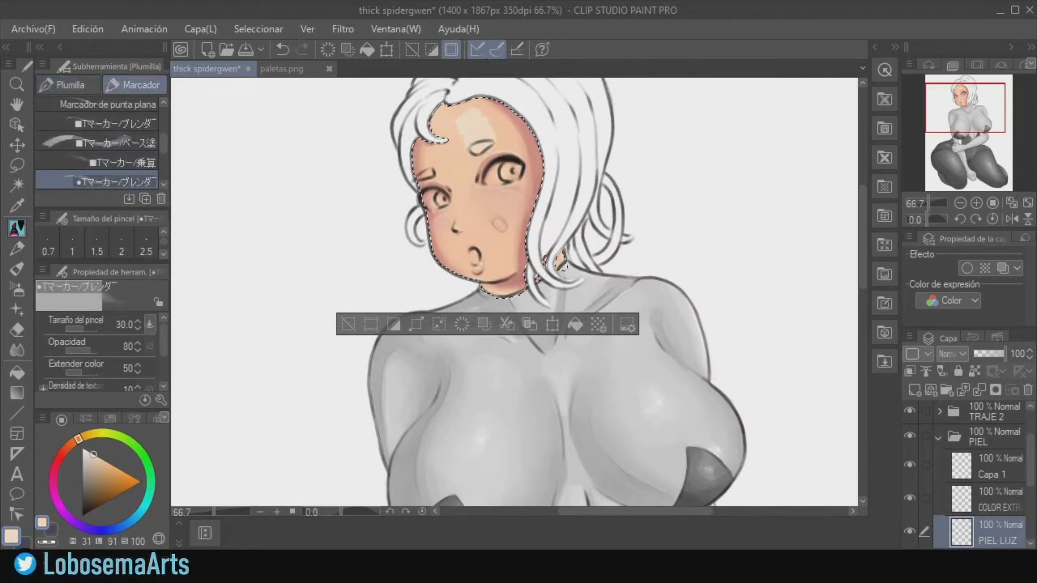
left_click(138, 321)
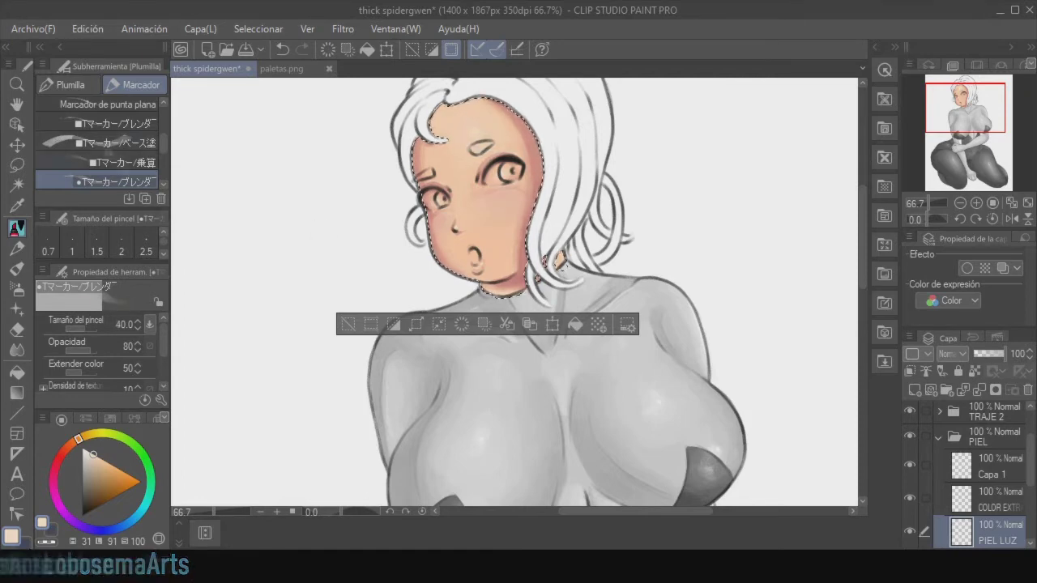
- Add small light peach spots on the near cheek with the size 19 pen and blend them with the size 40 blender
key("p")
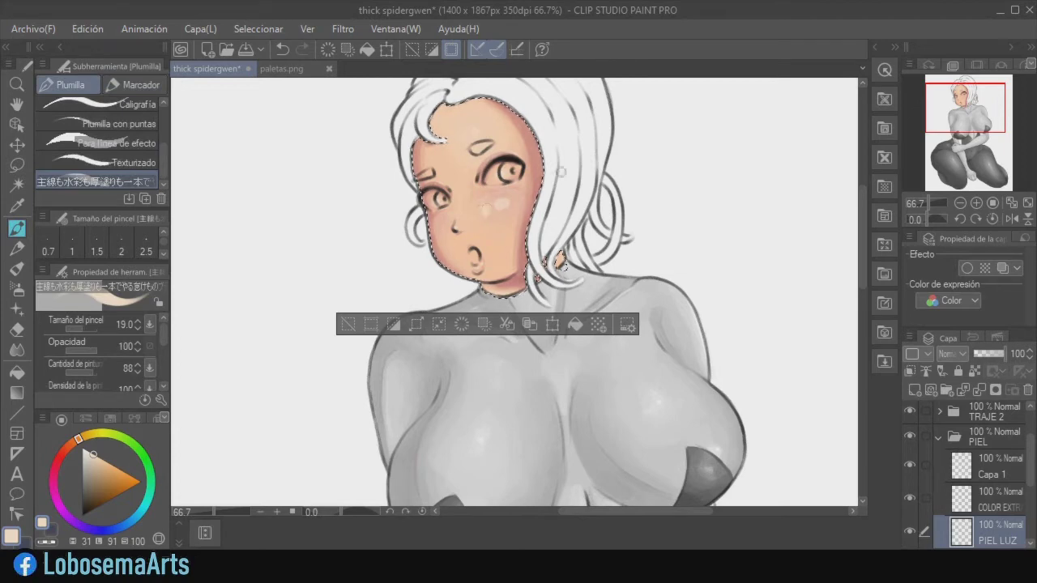
key("p")
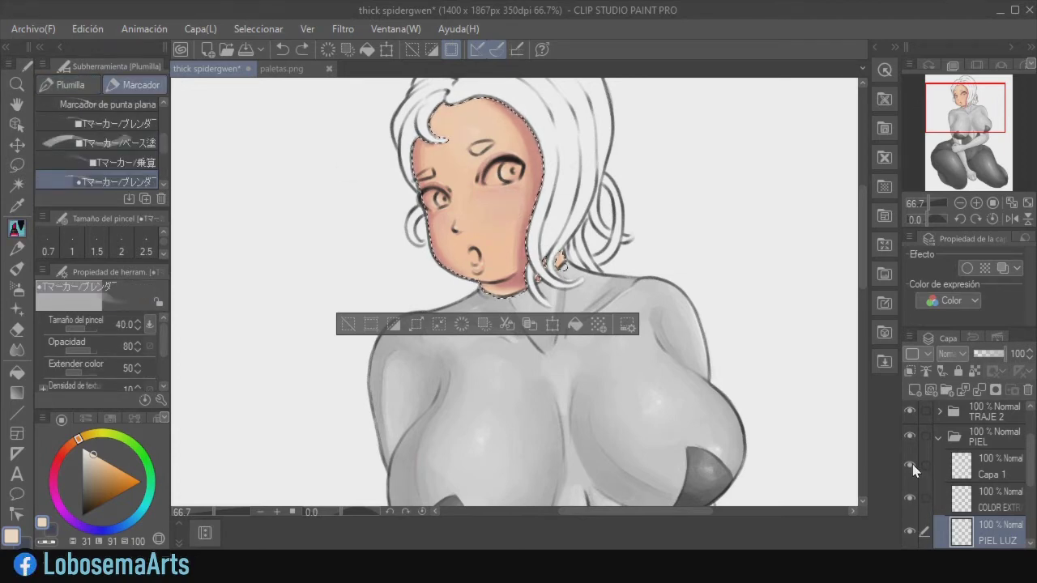
left_click(959, 202)
left_click(976, 202)
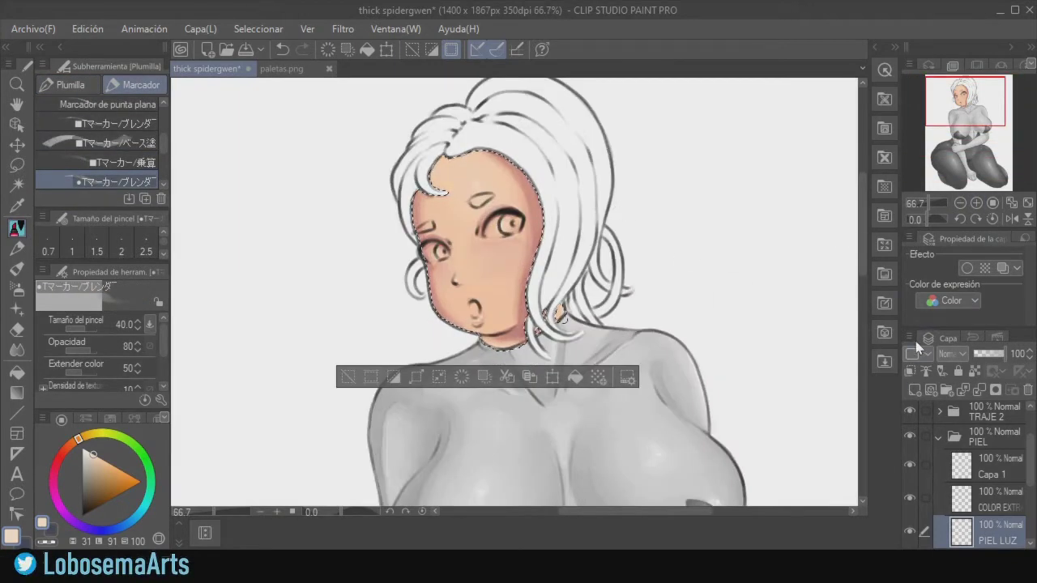
- Make Capa 1 in the PIEL folder the active layer and clear the face selection
left_click(934, 468)
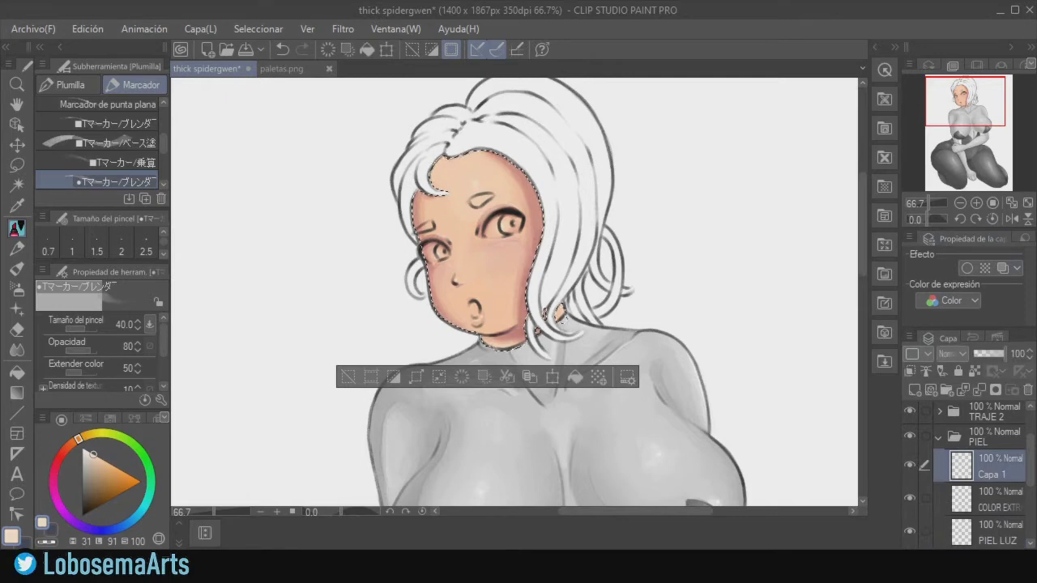
left_click_drag(863, 232, 867, 236)
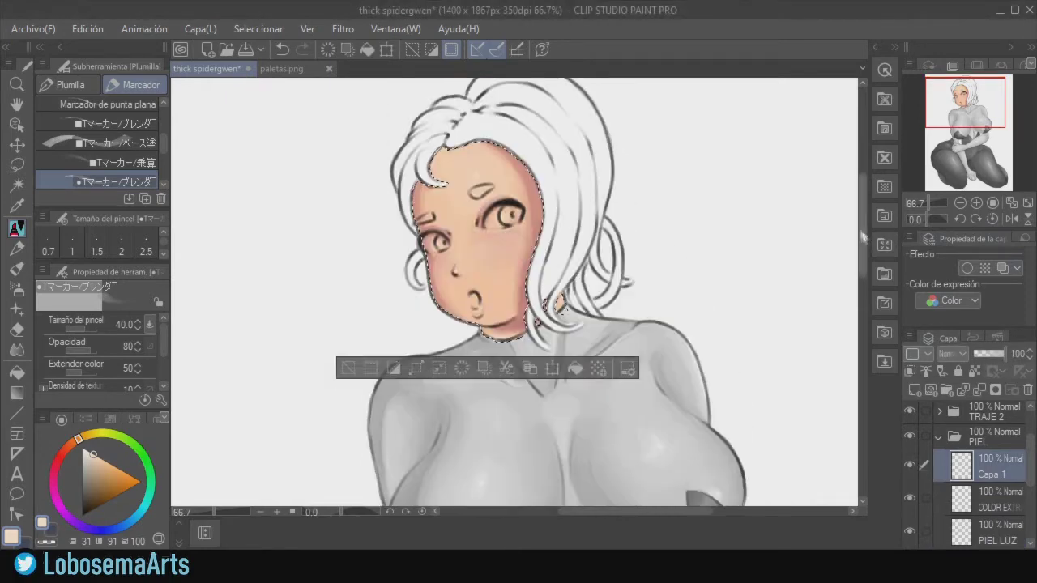
key("ctrl+d")
key("m")
key("ctrl+minus")
key("ctrl+minus")
key("ctrl+minus")
left_click_drag(864, 281, 868, 316)
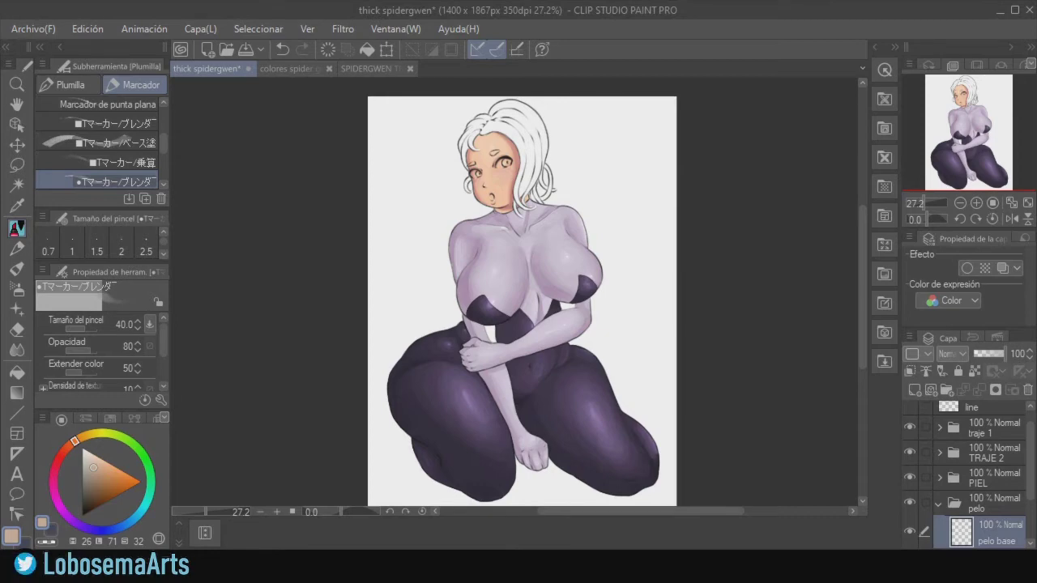
- On pelo base, paint the fringe and the hair bordering the face tan (hue 26, luminosity 71, saturation 32) with the size 19 pen
left_click(68, 84)
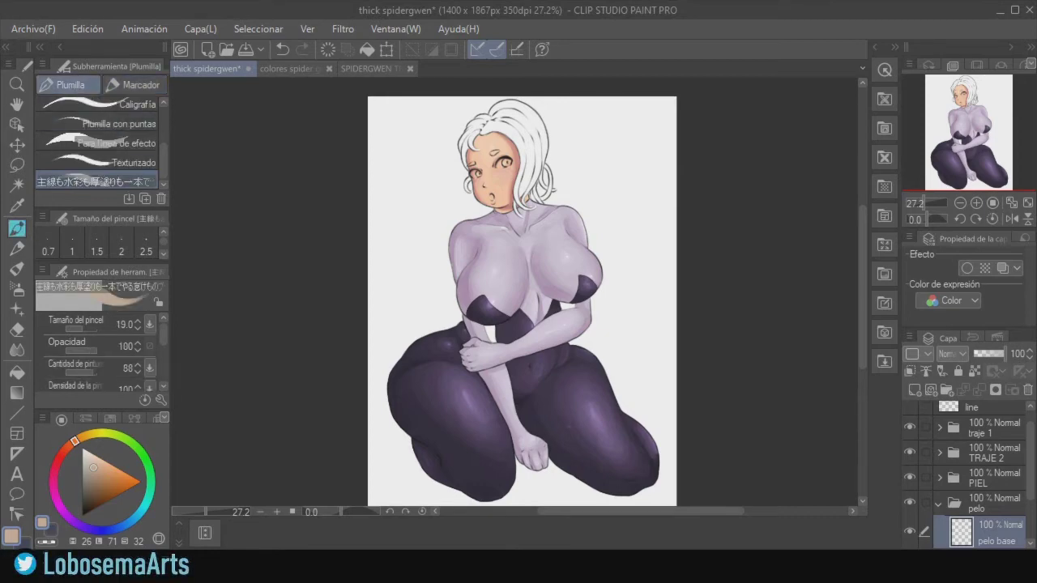
scroll(513, 124, "up", 4)
mouse_move(372, 156)
left_mouse_down()
mouse_move(347, 209)
mouse_move(334, 277)
left_mouse_up()
mouse_move(314, 230)
left_mouse_down()
mouse_move(350, 142)
mouse_move(413, 94)
mouse_move(442, 146)
mouse_move(516, 386)
left_mouse_up()
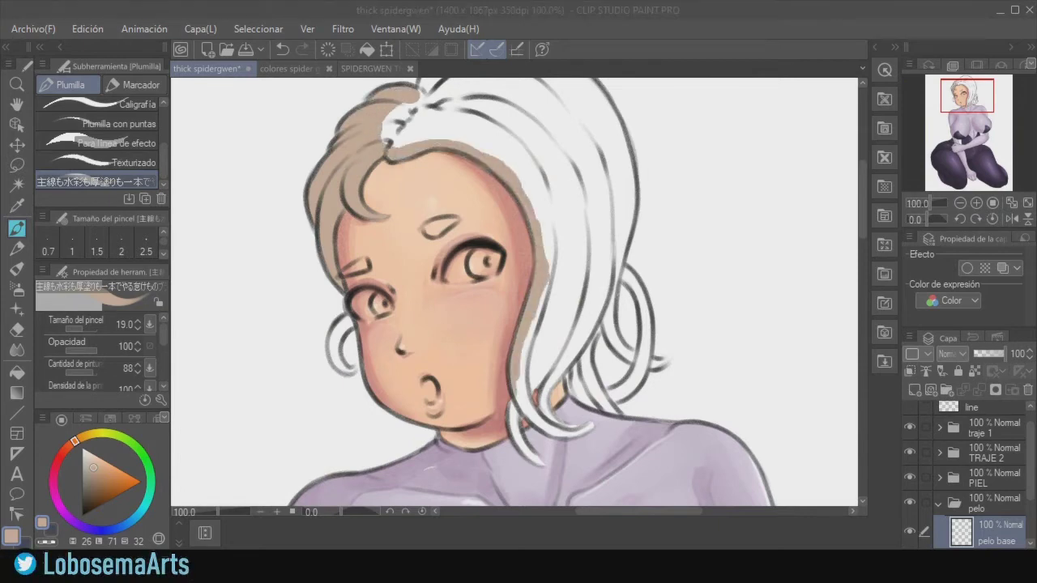
- Mirror the view and extend the tan base down the long side lock to the hair tips at the neck
scroll(514, 292, "up", 3)
left_click(1012, 219)
mouse_move(598, 199)
left_mouse_down()
mouse_move(634, 237)
mouse_move(638, 266)
left_mouse_up()
mouse_move(492, 178)
left_mouse_down()
mouse_move(411, 275)
mouse_move(404, 361)
mouse_move(414, 397)
left_mouse_up()
scroll(514, 291, "down", 6)
left_click_drag(478, 230, 514, 300)
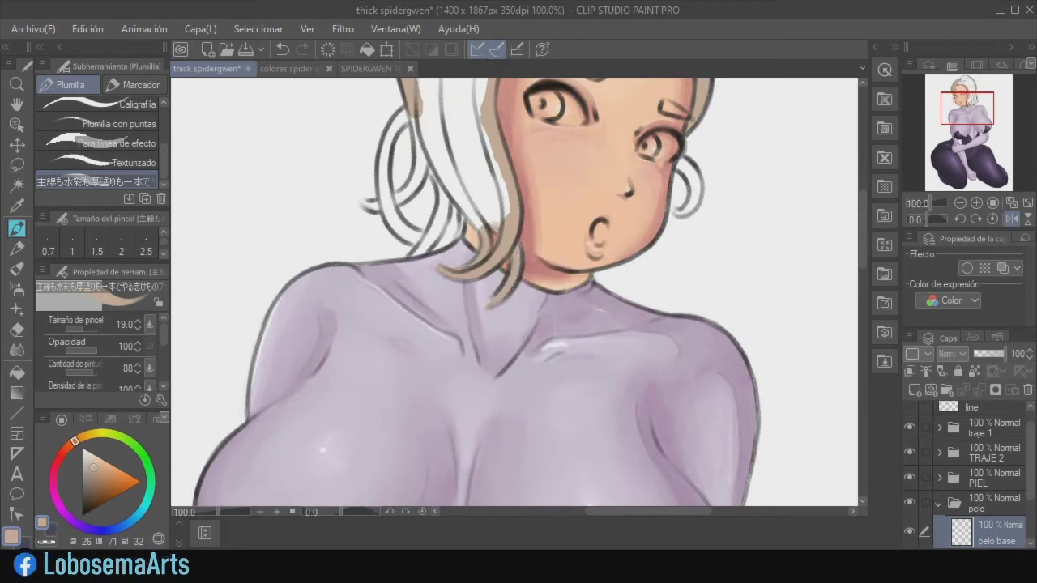
left_click_drag(485, 190, 425, 233)
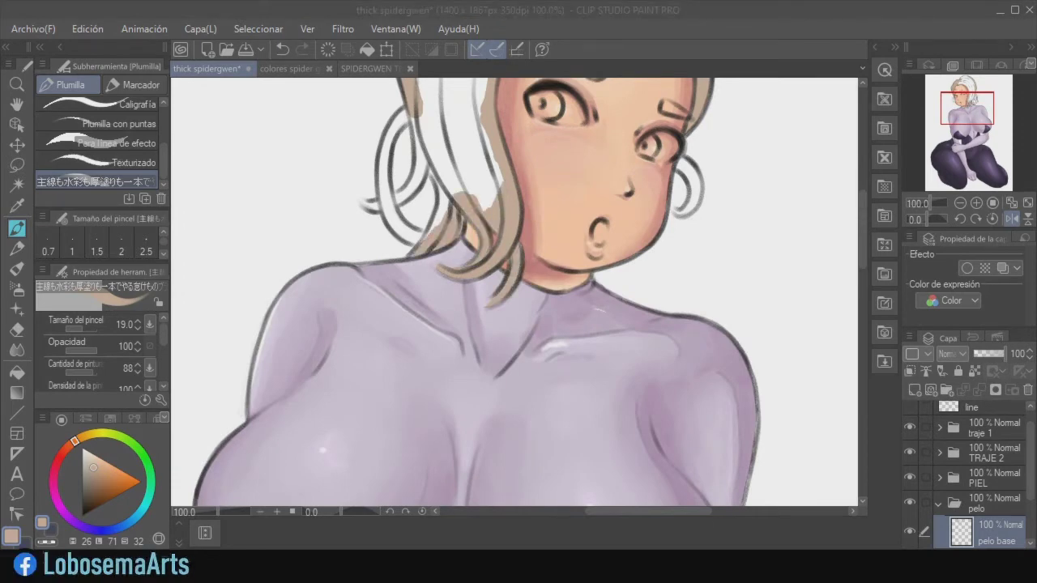
- Paint the tan base on the back strands and loose curls behind the side lock
scroll(514, 292, "up", 5)
mouse_move(408, 363)
left_mouse_down()
mouse_move(384, 461)
mouse_move(421, 422)
left_mouse_up()
scroll(514, 292, "down", 4)
mouse_move(380, 250)
left_mouse_down()
mouse_move(363, 252)
mouse_move(440, 261)
mouse_move(433, 174)
left_mouse_up()
- Fill the remaining white hair on the crown with the tan base colour
double_click(959, 203)
left_click(1012, 219)
left_click(17, 373)
left_click(519, 150)
key("ctrl+z")
- Paint light yellow strands (hue 42, luminosity 84, saturation 80) on the crown and outer hair with the size 19 pen
left_click(17, 228)
key("ctrl+plus")
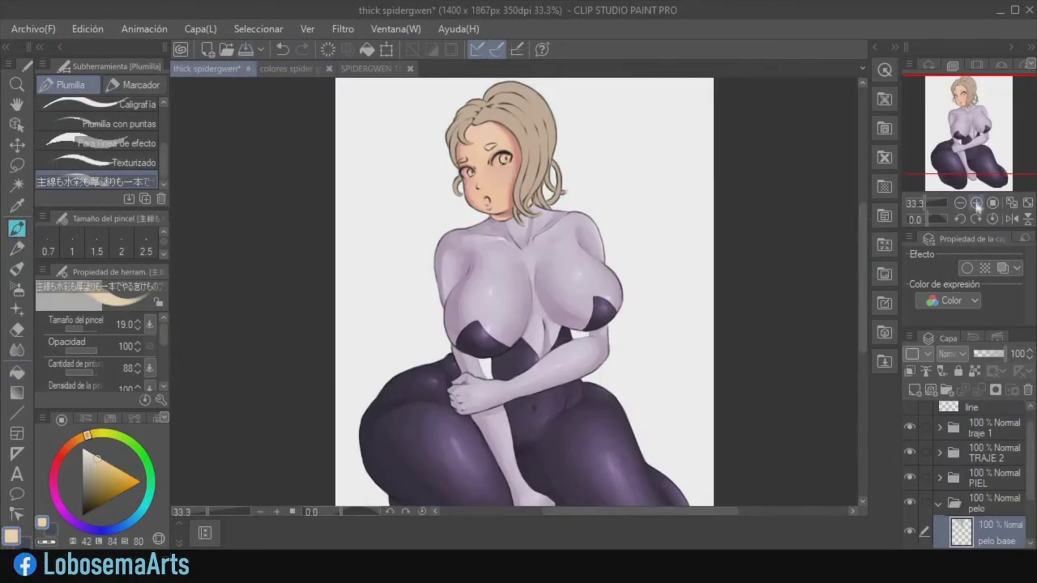
left_click(976, 203)
left_click_drag(863, 243, 889, 199)
left_click(1012, 218)
triple_click(975, 202)
left_click_drag(466, 135, 577, 98)
left_click_drag(502, 117, 619, 124)
left_click_drag(563, 91, 429, 139)
mouse_move(479, 120)
left_mouse_down()
mouse_move(340, 293)
mouse_move(346, 389)
left_mouse_up()
left_click_drag(344, 368, 356, 455)
key("ctrl+z")
- Paint the loose back curls and the outer strand beside them light yellow, undoing the last stroke
left_click_drag(862, 163, 862, 204)
mouse_move(346, 162)
left_mouse_down()
mouse_move(311, 253)
mouse_move(325, 335)
left_mouse_up()
left_click_drag(372, 203, 333, 292)
mouse_move(359, 275)
left_mouse_down()
mouse_move(288, 302)
mouse_move(365, 357)
left_mouse_up()
key("ctrl+z")
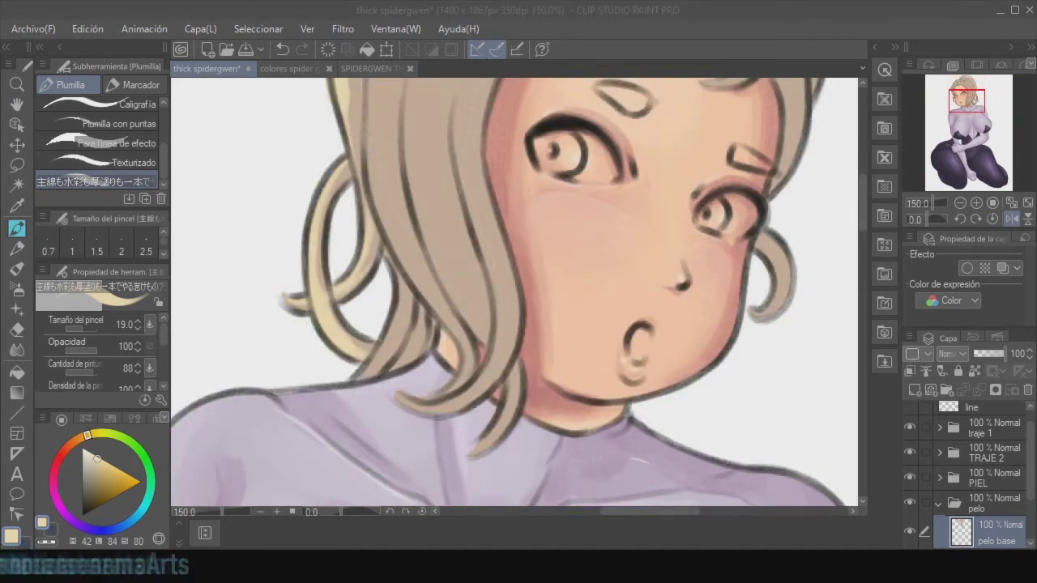
- Paint light yellow strands from the outer crown down the long side hair, leaving tan shadows between them
key("ctrl+minus")
key("ctrl+minus")
scroll(514, 291, "up", 2)
left_click_drag(491, 193, 449, 245)
left_click_drag(442, 306, 449, 352)
left_click_drag(525, 196, 448, 365)
left_click_drag(451, 341, 471, 421)
mouse_move(489, 222)
left_mouse_down()
mouse_move(457, 309)
mouse_move(467, 334)
left_mouse_up()
- Add light yellow strands on the upper crown and the inner side lock next to the face
left_click_drag(471, 303, 496, 402)
mouse_move(562, 217)
left_mouse_down()
mouse_move(500, 238)
mouse_move(494, 212)
left_mouse_up()
left_click_drag(548, 203, 481, 235)
left_click_drag(527, 176, 571, 204)
mouse_move(568, 225)
left_mouse_down()
mouse_move(505, 253)
mouse_move(486, 342)
left_mouse_up()
mouse_move(535, 237)
left_mouse_down()
mouse_move(490, 361)
mouse_move(512, 397)
left_mouse_up()
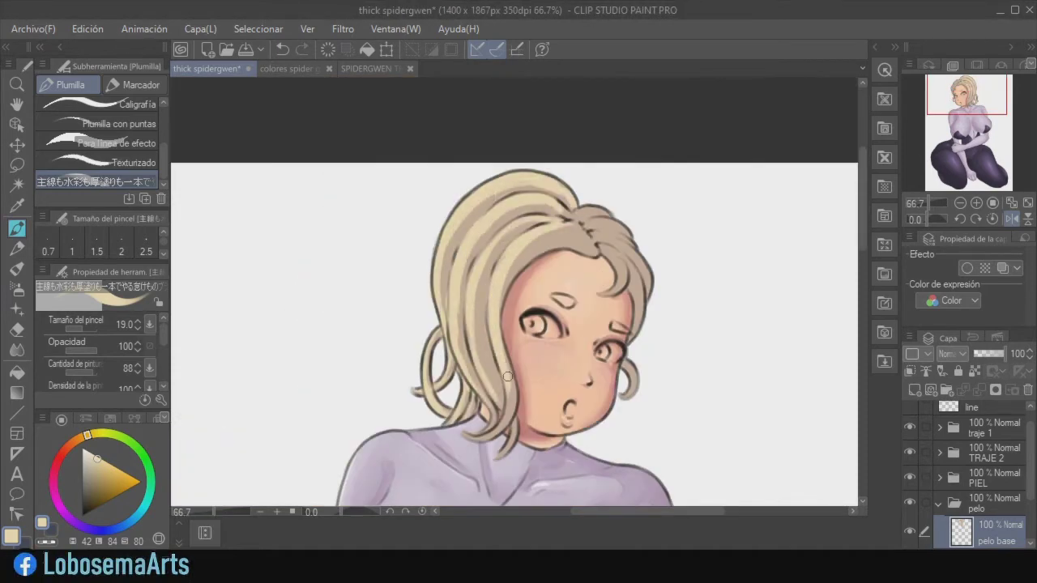
left_click_drag(863, 200, 863, 335)
left_click_drag(863, 335, 863, 201)
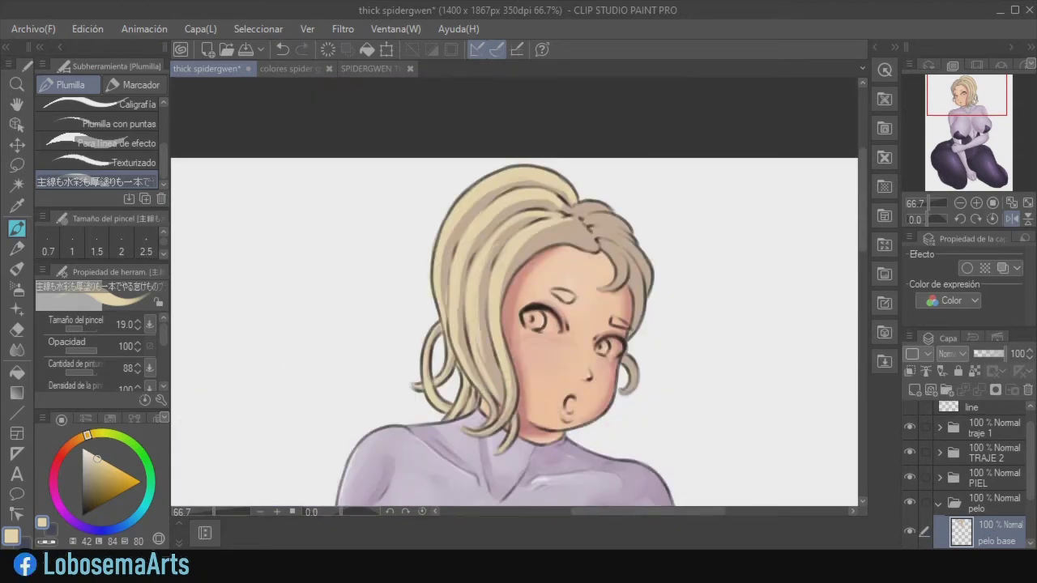
- Paint light yellow strands around the parting and on the short fringe side
left_click_drag(578, 225, 541, 238)
mouse_move(589, 237)
left_mouse_down()
mouse_move(539, 240)
mouse_move(527, 256)
mouse_move(528, 239)
left_mouse_up()
left_click_drag(585, 241, 597, 253)
left_click_drag(581, 209, 606, 203)
left_click_drag(593, 215, 630, 238)
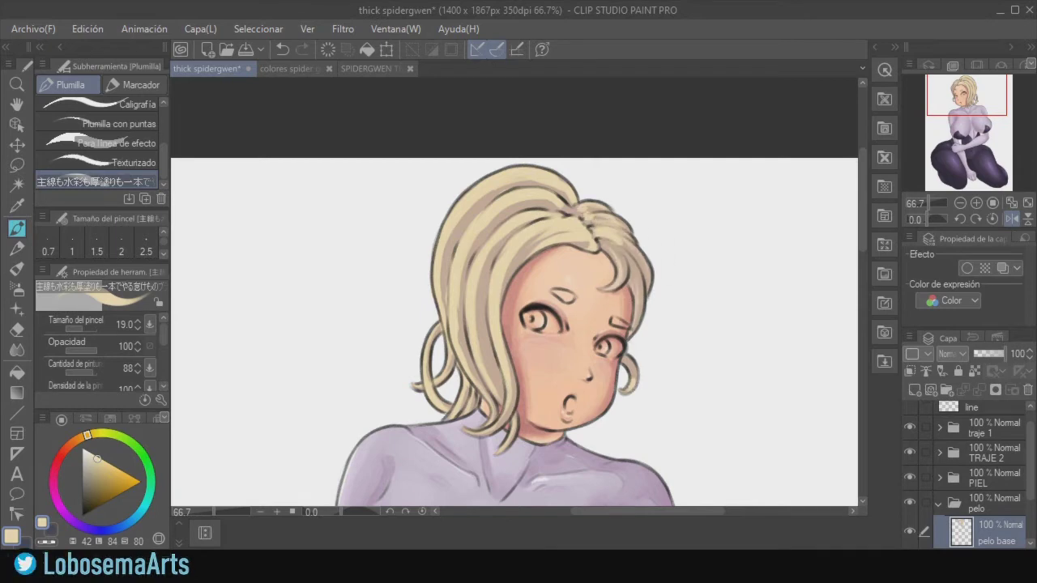
- Blend the light yellow strands into the tan hair shadows with the size 20.7 blender marker
key("p")
left_click_drag(446, 230, 444, 306)
mouse_move(528, 180)
left_mouse_down()
mouse_move(557, 207)
mouse_move(482, 233)
left_mouse_up()
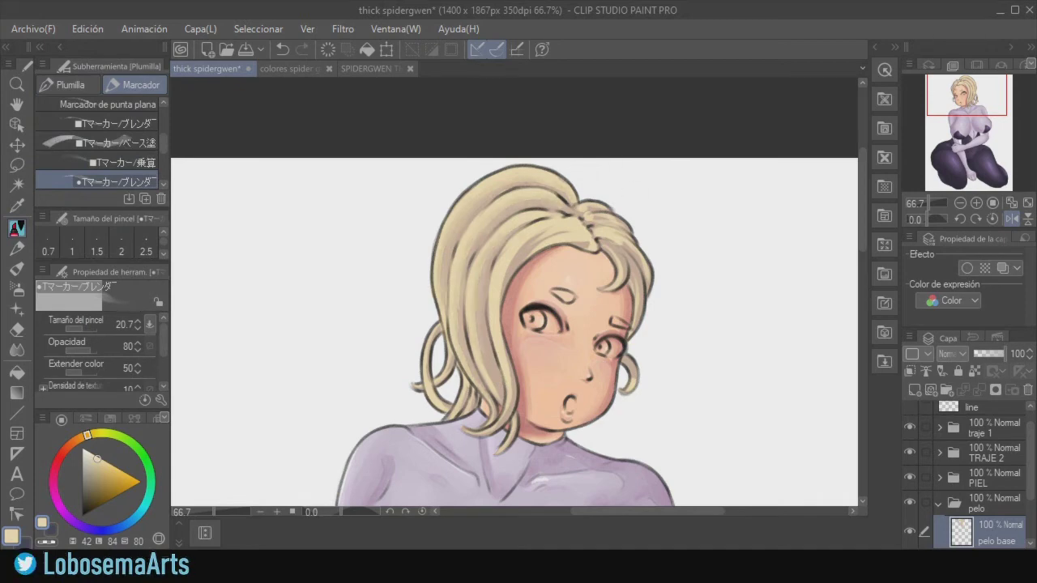
left_click_drag(561, 224, 591, 247)
left_click_drag(605, 225, 614, 233)
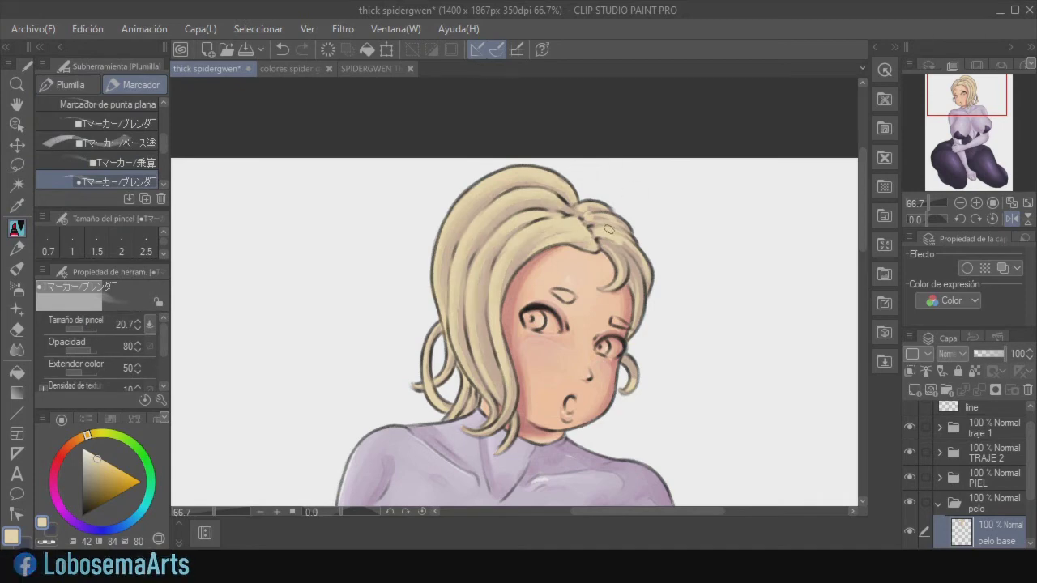
key("h")
left_click(1011, 219)
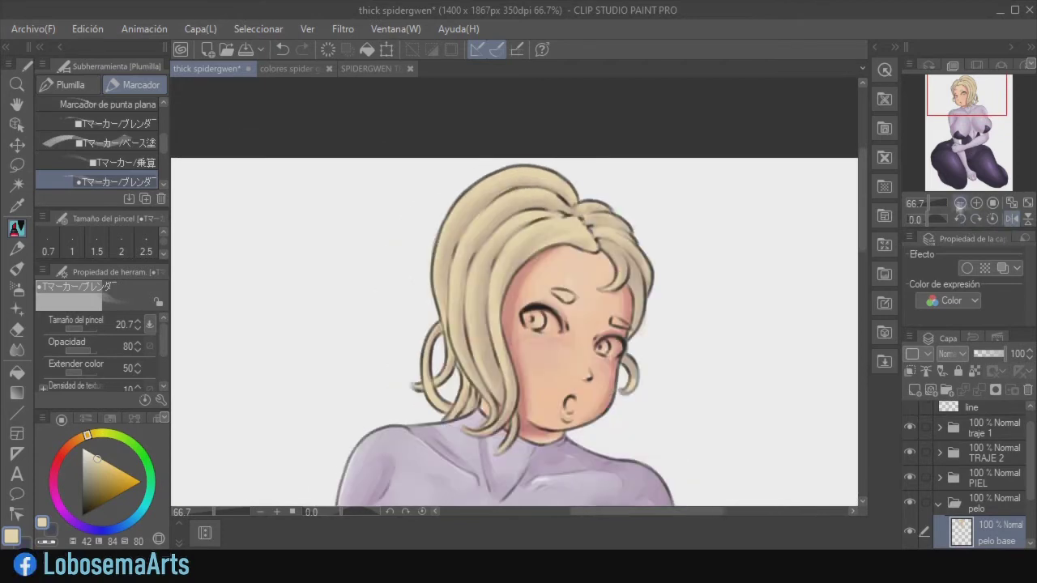
- Pick a paler yellow (hue 42, luminosity 89, saturation 72) and start highlights on the outer hair with the size 19 pen
left_click(1011, 219)
left_click(960, 204)
left_click(959, 204)
left_click(975, 203)
left_click(91, 459)
left_click(92, 456)
left_click(88, 84)
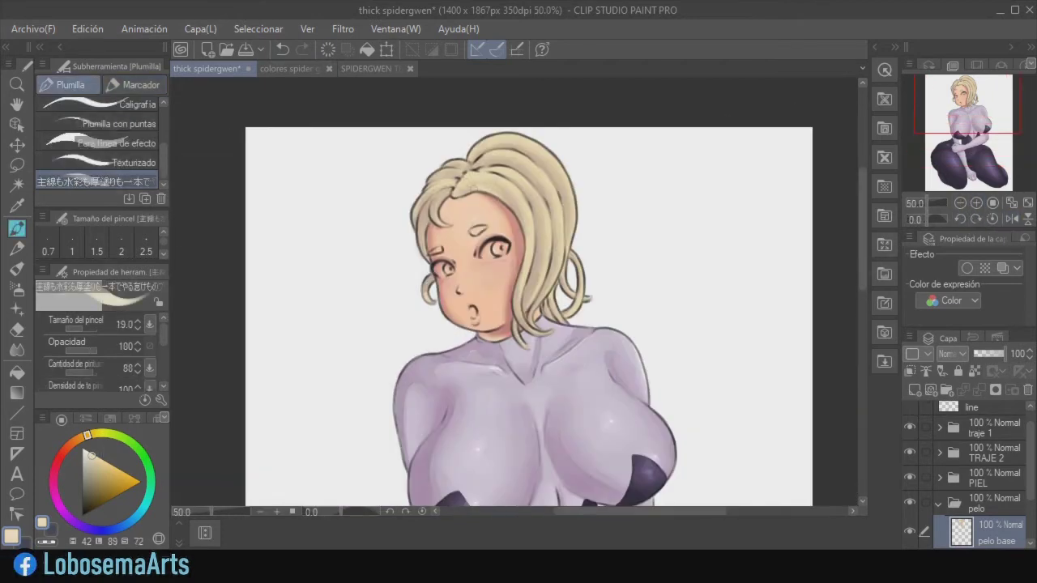
left_click(1012, 219)
left_click(976, 203)
left_click(976, 203)
left_click(967, 88)
left_click_drag(459, 209, 417, 273)
left_click_drag(398, 338, 402, 387)
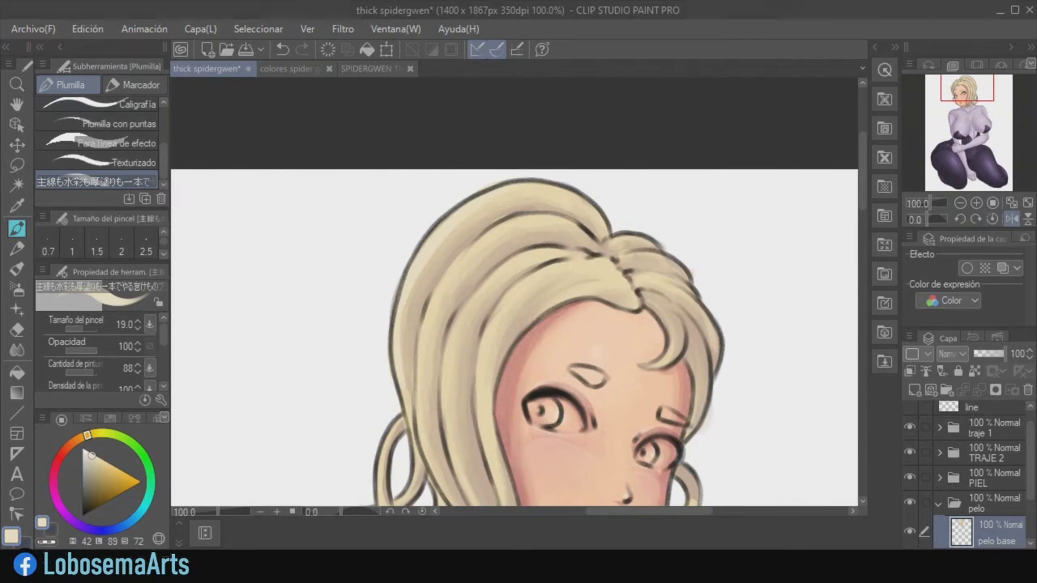
- Dab pale yellow highlights along the middle and lower side locks, undoing the last dab
left_click(1010, 220)
left_click_drag(449, 372, 449, 431)
left_click(862, 236)
left_click_drag(507, 280, 510, 322)
left_click_drag(468, 269, 481, 296)
left_click_drag(445, 262, 456, 286)
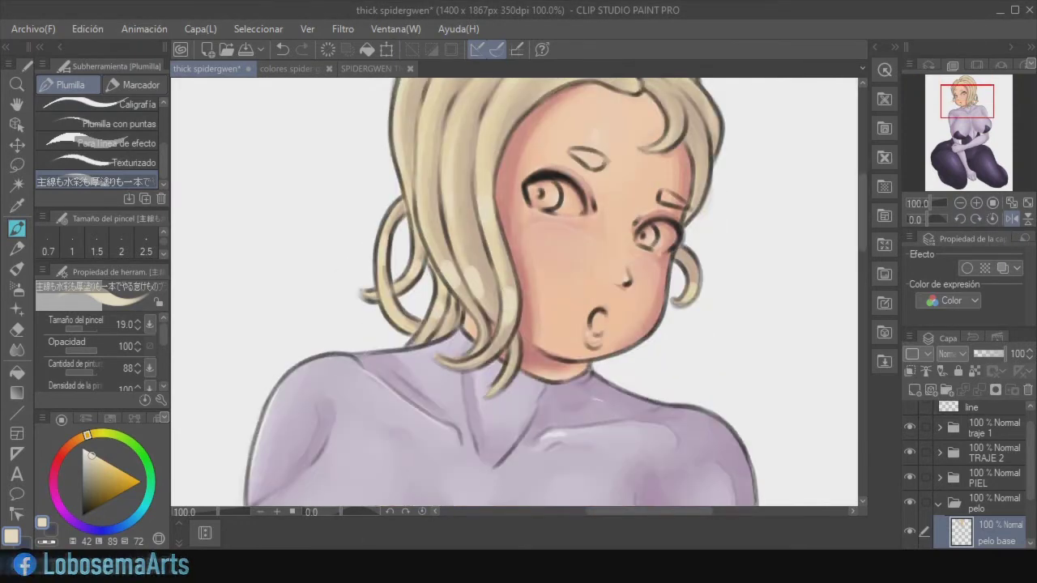
left_click_drag(862, 238, 861, 216)
left_click_drag(456, 296, 457, 320)
left_click_drag(422, 292, 424, 312)
key("ctrl+z")
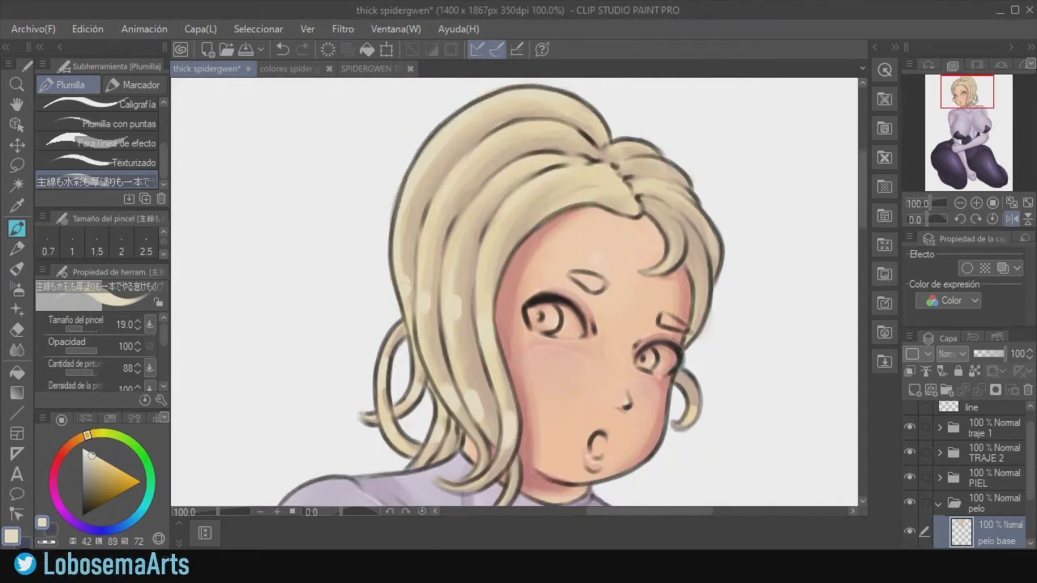
- Add short pale yellow highlights across the crown strands, the parting and the fringe
left_click_drag(565, 190, 530, 217)
left_click_drag(517, 177, 504, 188)
left_click_drag(491, 149, 481, 168)
left_click_drag(463, 136, 453, 149)
left_click_drag(518, 222, 497, 283)
left_click_drag(499, 193, 476, 240)
key("ctrl+z")
left_click_drag(467, 245, 464, 268)
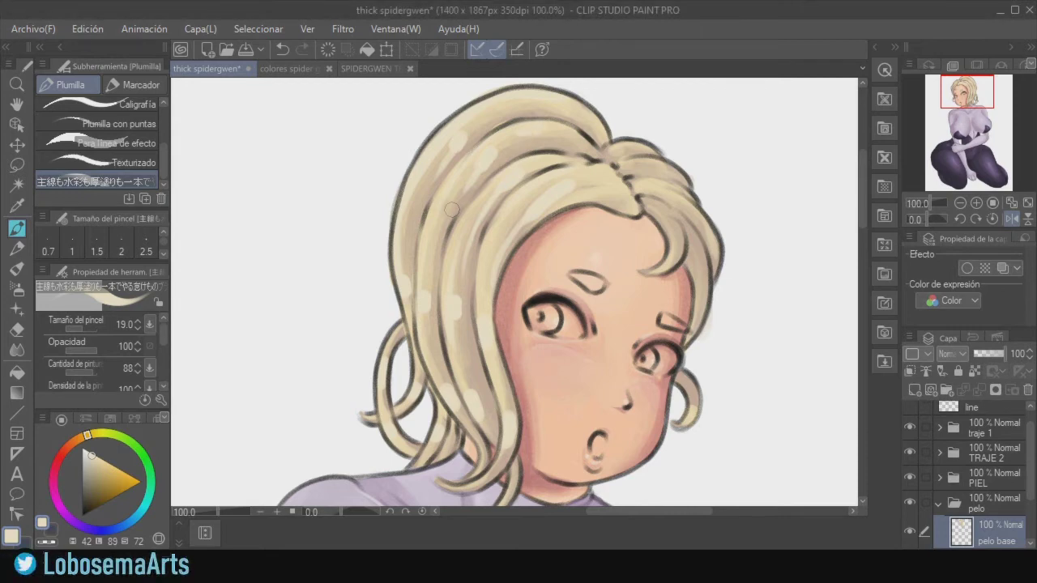
left_click_drag(699, 258, 690, 295)
mouse_move(646, 190)
left_mouse_down()
mouse_move(658, 193)
mouse_move(647, 167)
left_mouse_up()
left_click_drag(623, 149, 631, 146)
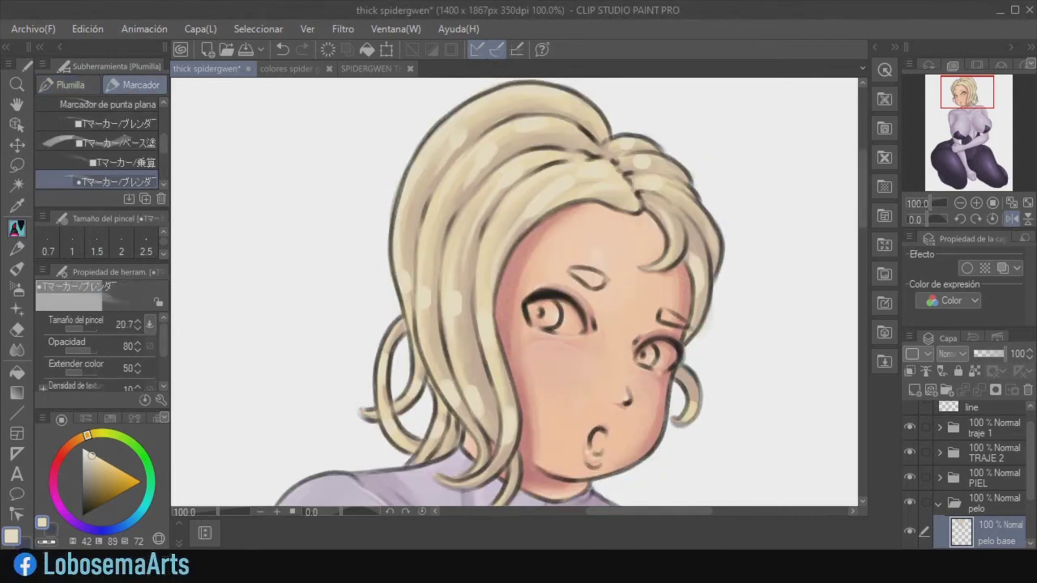
- Soften the pale yellow highlights throughout the hair with the size 20.7 blender marker
mouse_move(459, 317)
left_mouse_down()
mouse_move(469, 383)
mouse_move(488, 421)
left_mouse_up()
left_click_drag(441, 369, 470, 419)
left_click_drag(386, 391, 386, 408)
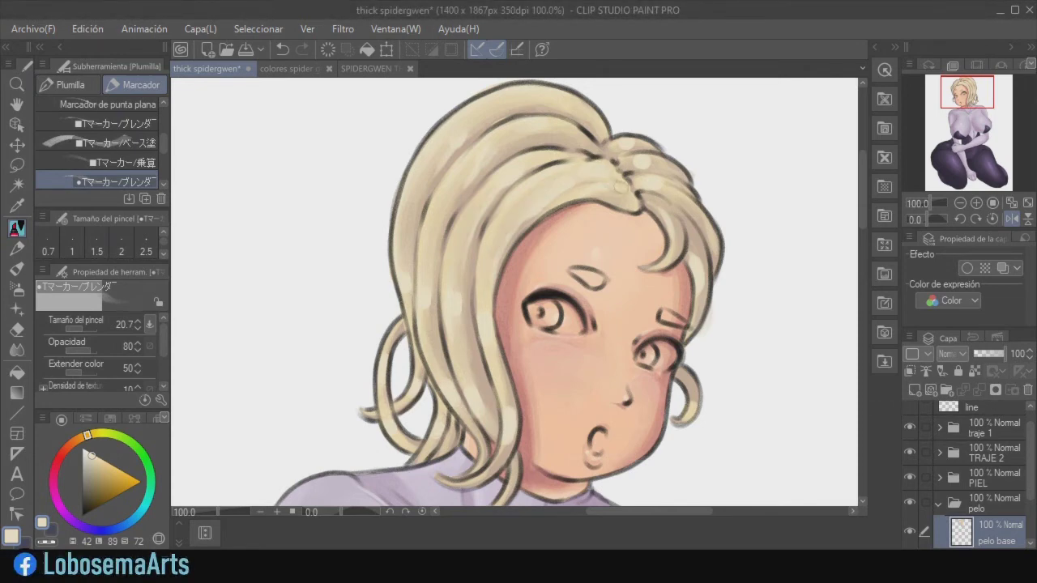
left_click(1011, 219)
left_click_drag(382, 165, 399, 154)
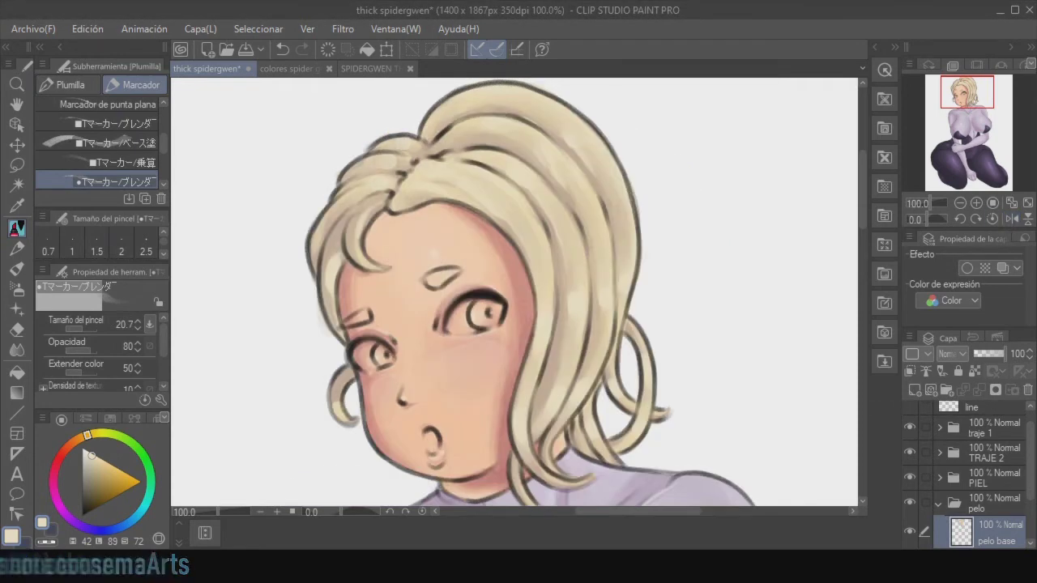
- Sample a salmon colour (hue 12, luminosity 76, saturation 84) from the SPIDERGWEN document and return to the thick spidergwen drawing
left_click(1012, 219)
double_click(959, 202)
left_click_drag(862, 231, 865, 261)
left_click(1012, 219)
left_click(960, 203)
left_click(370, 69)
left_click(318, 285, "alt")
left_click(203, 69)
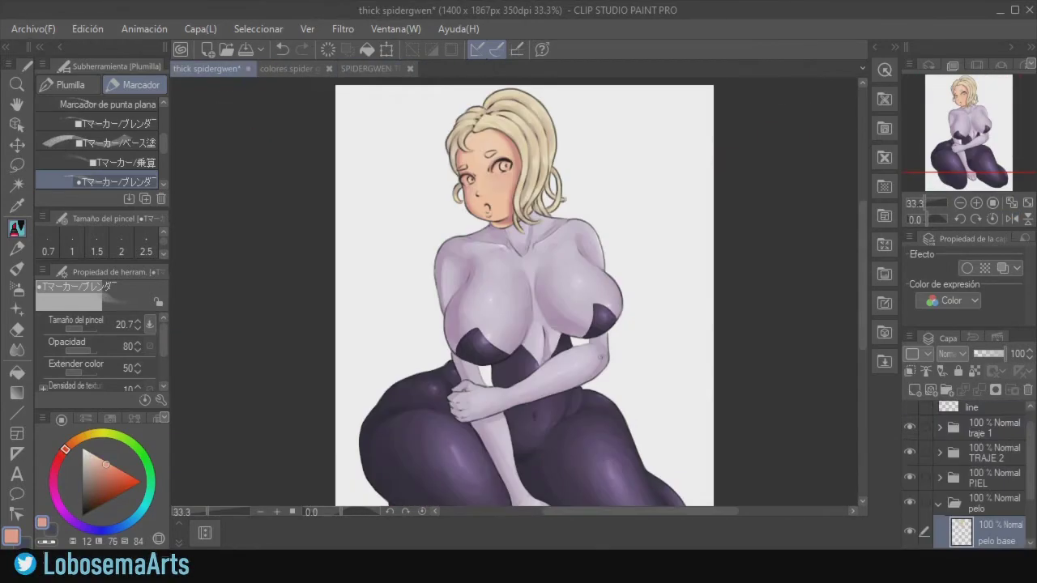
- Shift the colour to a pink hue, try a pen stroke on the outer hair and undo it
double_click(976, 203)
left_click_drag(862, 263, 863, 311)
left_click(70, 85)
left_click_drag(862, 311, 863, 201)
left_click(54, 469)
left_click_drag(577, 196, 593, 273)
key("ctrl+z")
- Try a different layer blending mode with pink pen strokes on the hair and undo the strokes
left_click(953, 354)
left_click(966, 280)
left_click_drag(56, 486, 54, 478)
mouse_move(862, 201)
left_mouse_down()
mouse_move(863, 321)
mouse_move(862, 208)
left_mouse_up()
mouse_move(589, 200)
left_mouse_down()
mouse_move(593, 253)
mouse_move(567, 326)
left_mouse_up()
key("ctrl+z")
key("ctrl+z")
- Return brillo extra to Normal blending, add pale pink shine to the hair with the size 30 base marker, and blend it at size 44.3
left_click(953, 354)
left_click(940, 247)
left_click(86, 454)
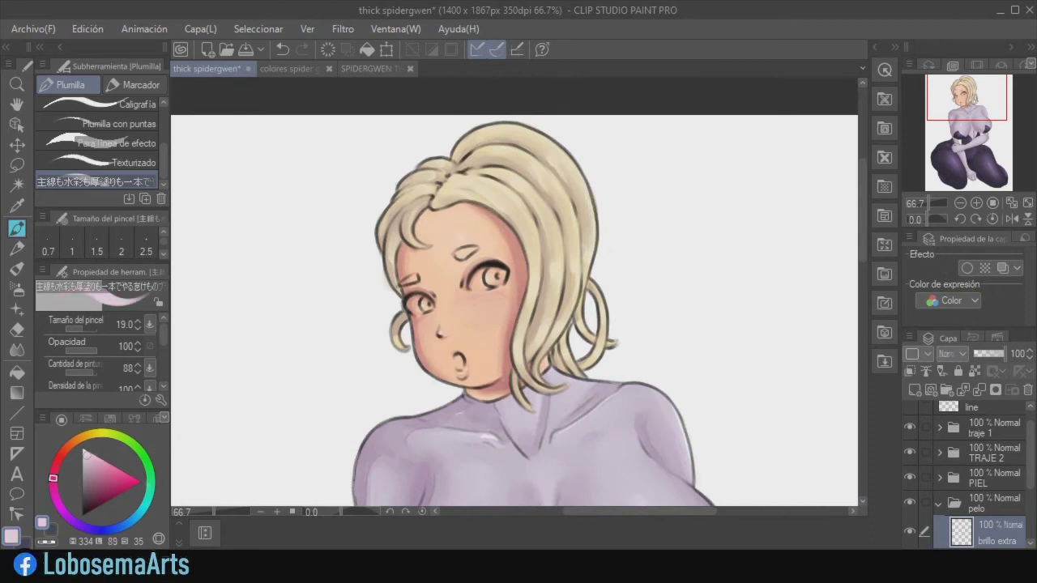
key("p")
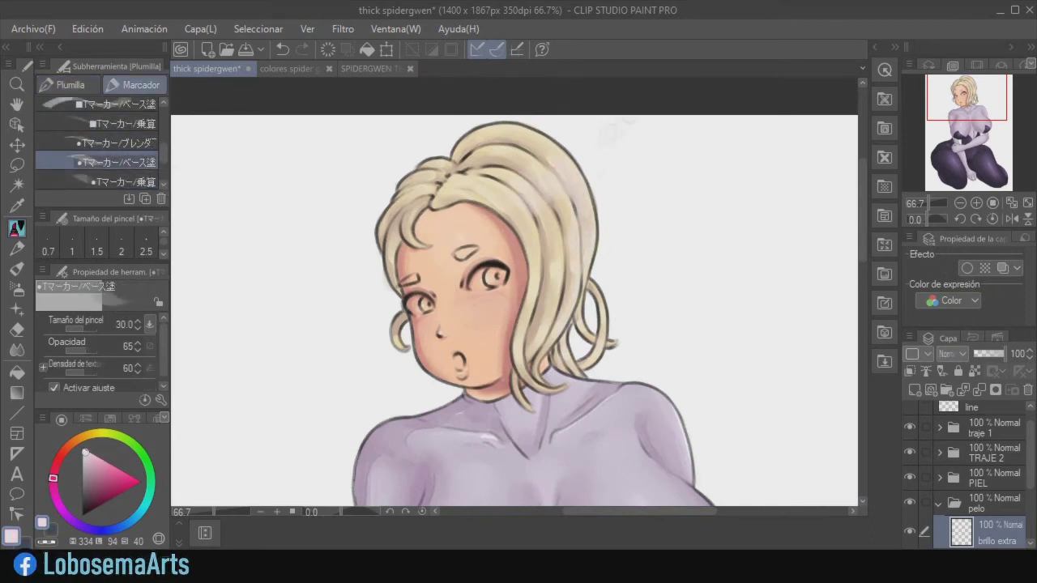
key("e")
key("p")
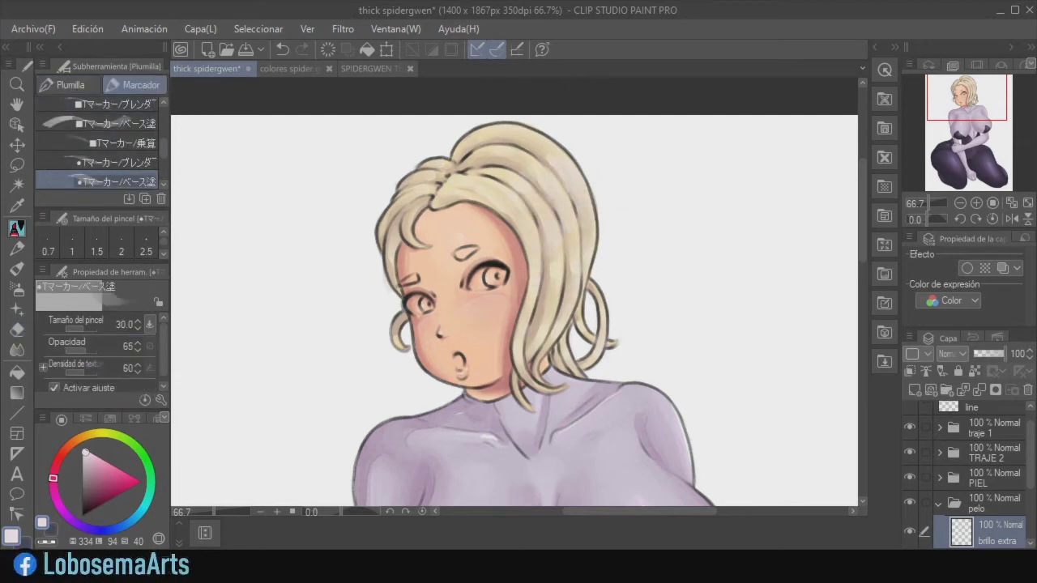
left_click(117, 163)
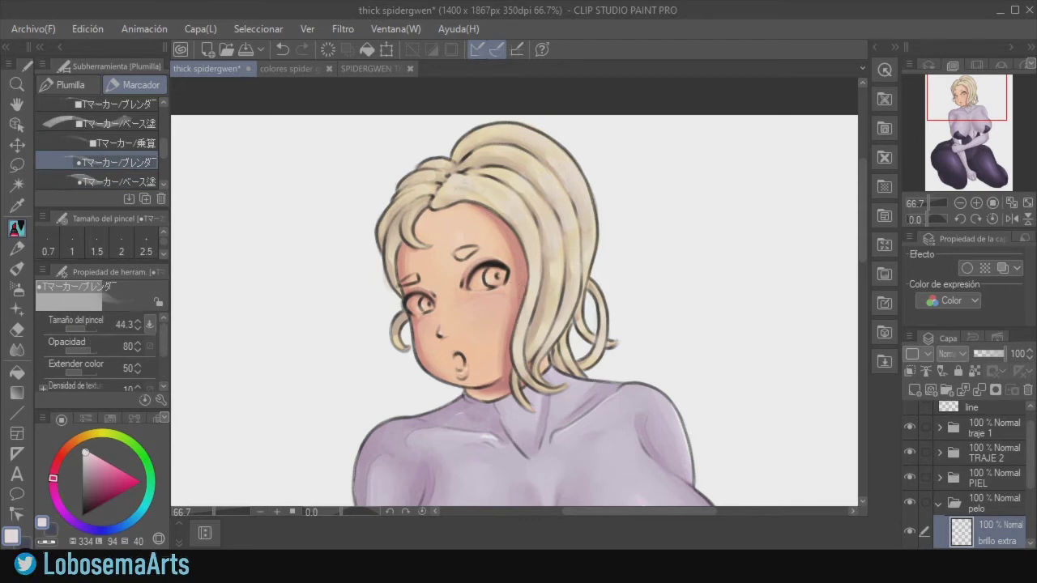
- Delete the brillo extra layer from the pelo folder
key("ctrl+minus")
key("ctrl+minus")
left_click_drag(862, 248, 863, 274)
left_click(1027, 390)
- Add pale yellow (hue 53, luminosity 92, saturation 70) highlight strokes to the hair on pelo base with the size 19 pen
left_click(87, 436)
left_click_drag(87, 436, 95, 433)
left_click(88, 454)
left_click(70, 85)
key("ctrl+plus")
key("ctrl+plus")
left_click_drag(863, 245, 862, 207)
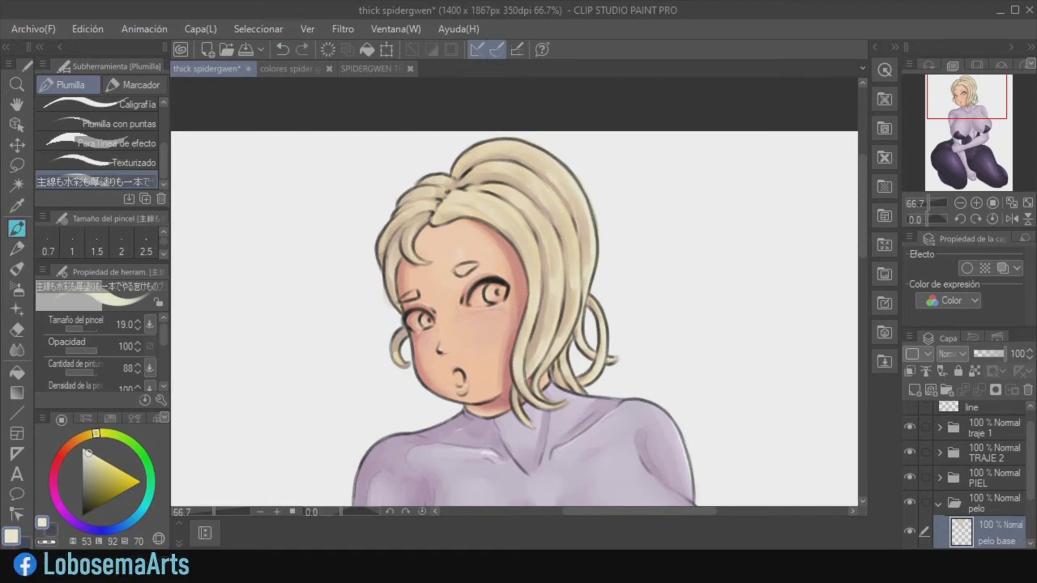
key("ctrl+z")
left_click(919, 219)
left_click_drag(389, 236, 389, 301)
left_click(992, 220)
scroll(520, 164, "down", 2)
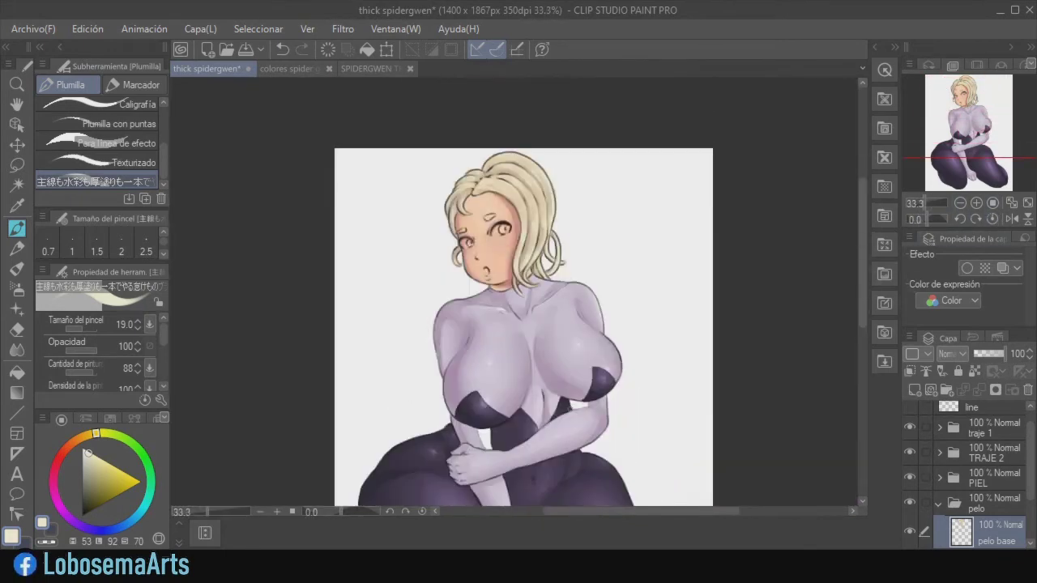
- Select both eyes of the face together with the freehand lasso
key("ctrl+minus")
left_click_drag(862, 297, 868, 248)
key("ctrl+plus")
key("ctrl+plus")
key("ctrl+plus")
left_click(17, 166)
key("ctrl+plus")
key("ctrl+plus")
mouse_move(289, 221)
left_mouse_down()
mouse_move(270, 239)
mouse_move(290, 222)
left_mouse_up()
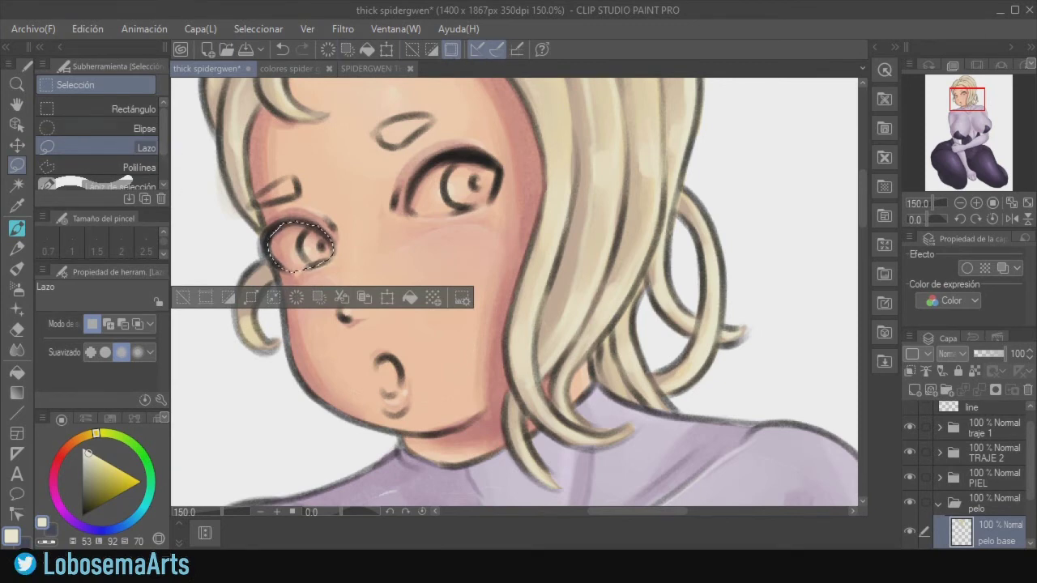
left_click(108, 325)
left_click_drag(441, 160, 440, 162)
- Fill the selected eyes with off-white (hue 33, luminosity 90, saturation 39) on PIEL BASE in the PIEL folder and deselect them
left_click(939, 478)
left_click_drag(1031, 455, 1031, 487)
left_click(977, 431)
left_click(997, 513)
left_click(17, 373)
left_click(84, 454)
left_click_drag(96, 434, 79, 438)
left_click(87, 455)
left_click(287, 247)
left_click(431, 191)
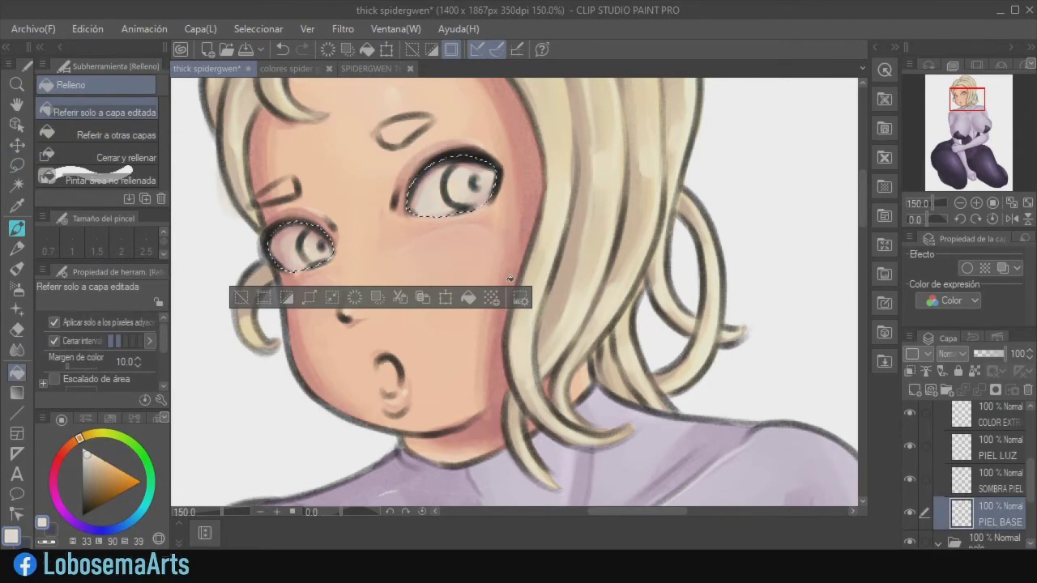
key("m")
key("ctrl+d")
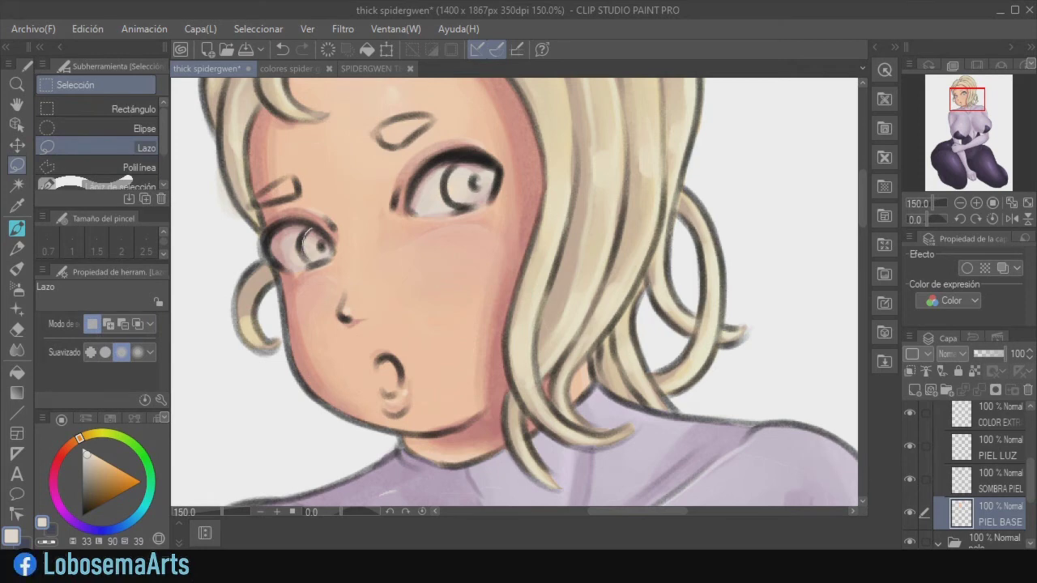
- Lasso both irises and paint them blue (hue 212, luminosity 59, saturation 30) on PIEL BASE with the size 19 pen
left_click_drag(332, 252, 312, 228)
mouse_move(491, 166)
left_mouse_down()
mouse_move(473, 158)
mouse_move(491, 166)
left_mouse_up()
key("ctrl+z")
key("p")
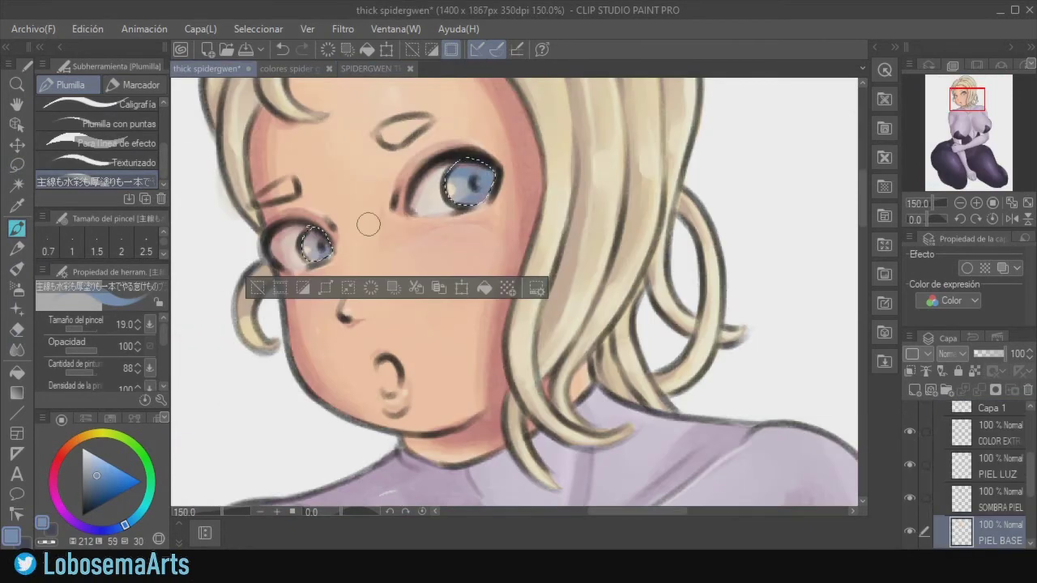
- Add pale blue light (hue 212, luminosity 92, saturation 15) to the lower irises on PIEL LUZ and blend it at size 9.7
left_click(909, 498)
left_click(909, 498)
left_click(988, 469)
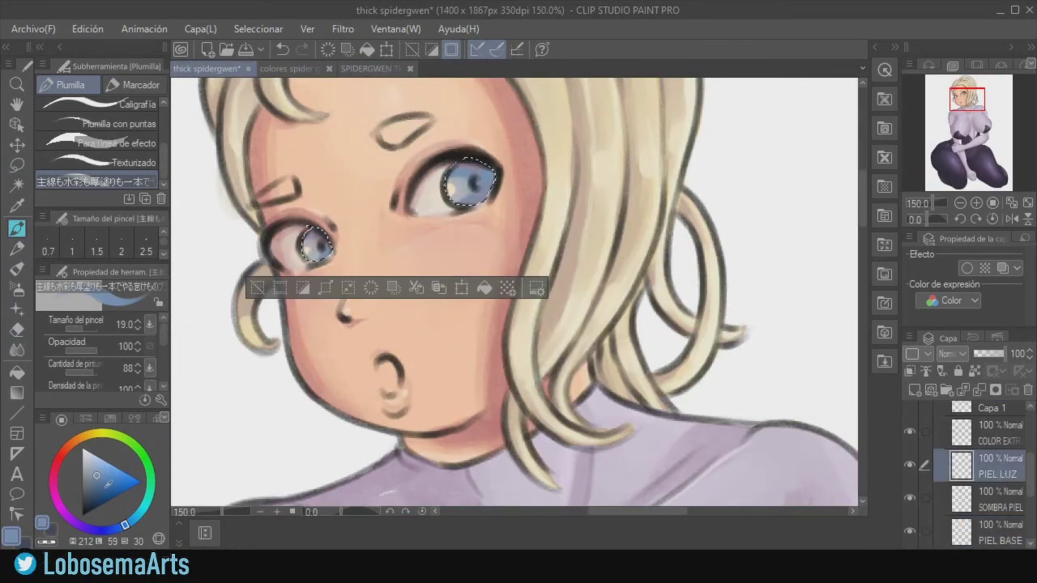
left_click_drag(108, 483, 83, 453)
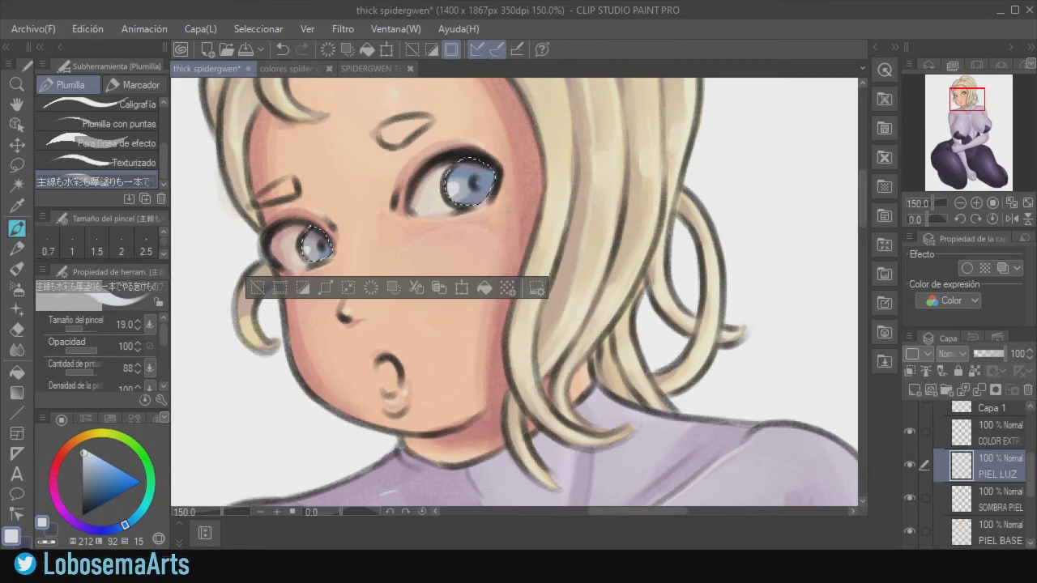
key("p")
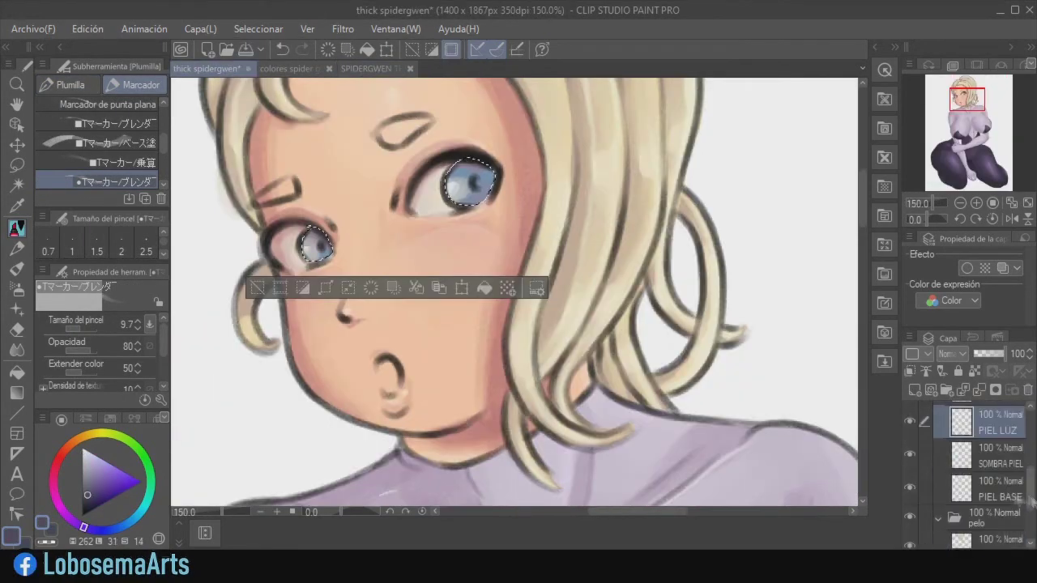
- Shade the upper irises dark purple (hue 262, luminosity 31, saturation 14) on PIEL BASE with the size 19 pen and blend it
key("p")
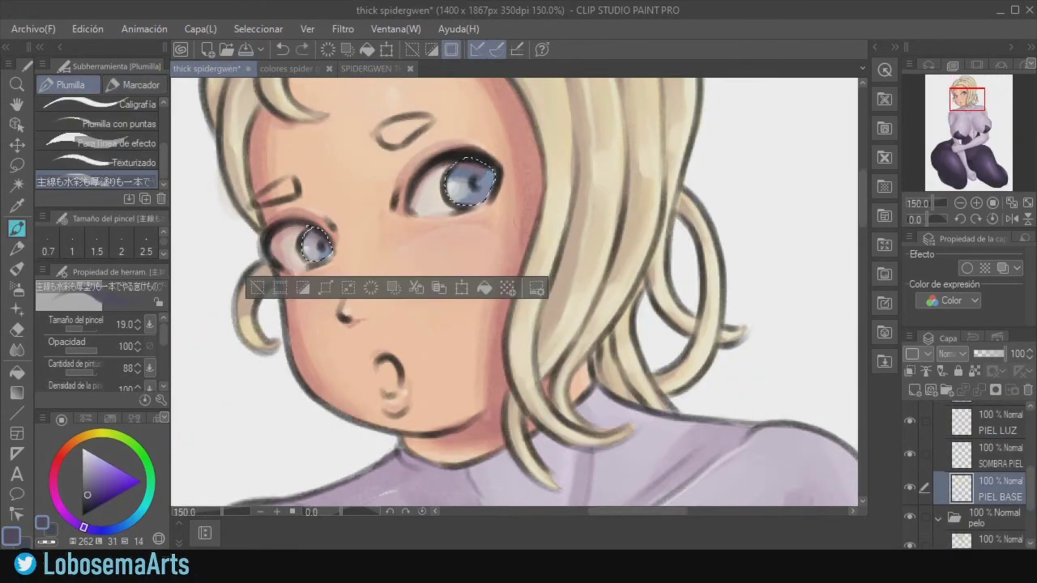
scroll(964, 469, "up", 2)
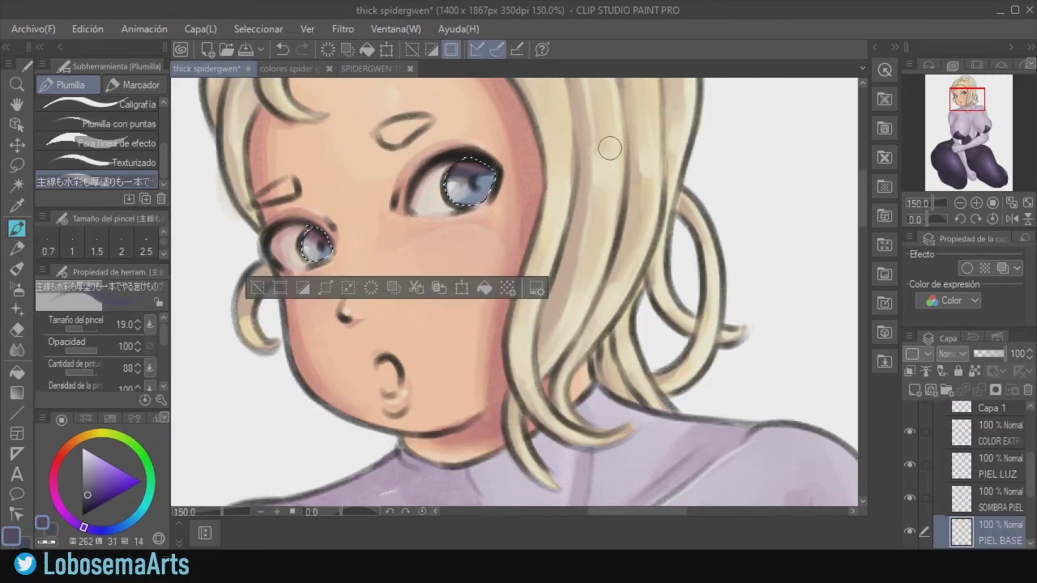
key("p")
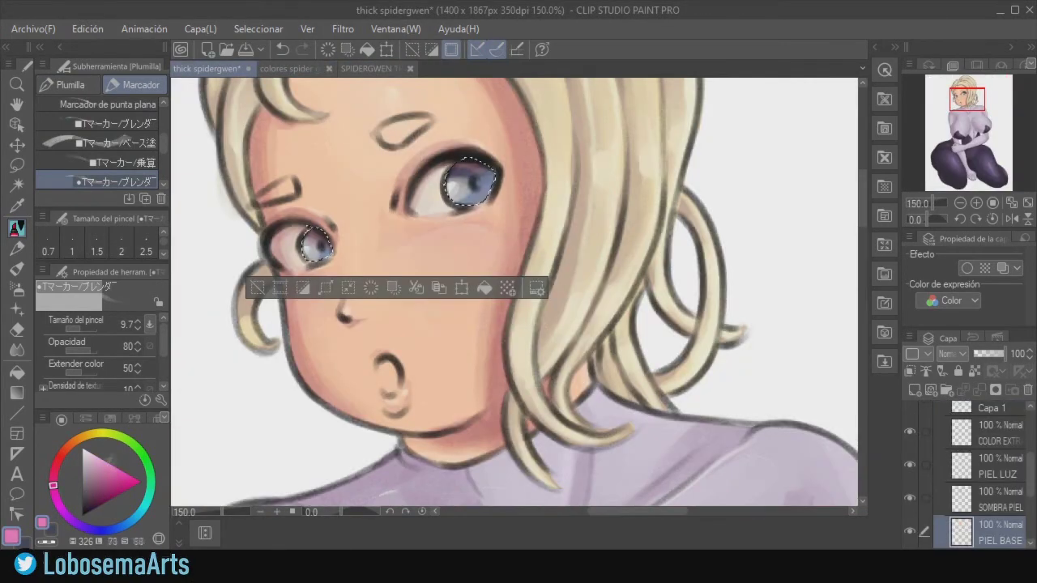
- Add pale pink glints (hue 326, luminosity 85, saturation 55) to the irises on luz extra in a Luz blending mode, blend them and deselect
scroll(980, 478, "up", 2)
left_click(986, 480)
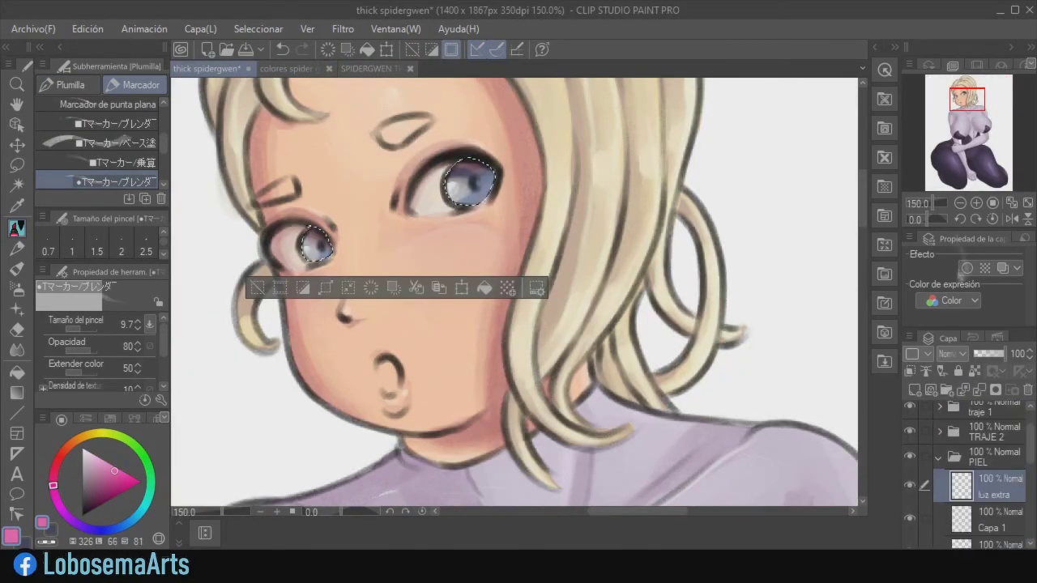
left_click(69, 84)
left_click(92, 459)
left_click_drag(475, 169, 486, 173)
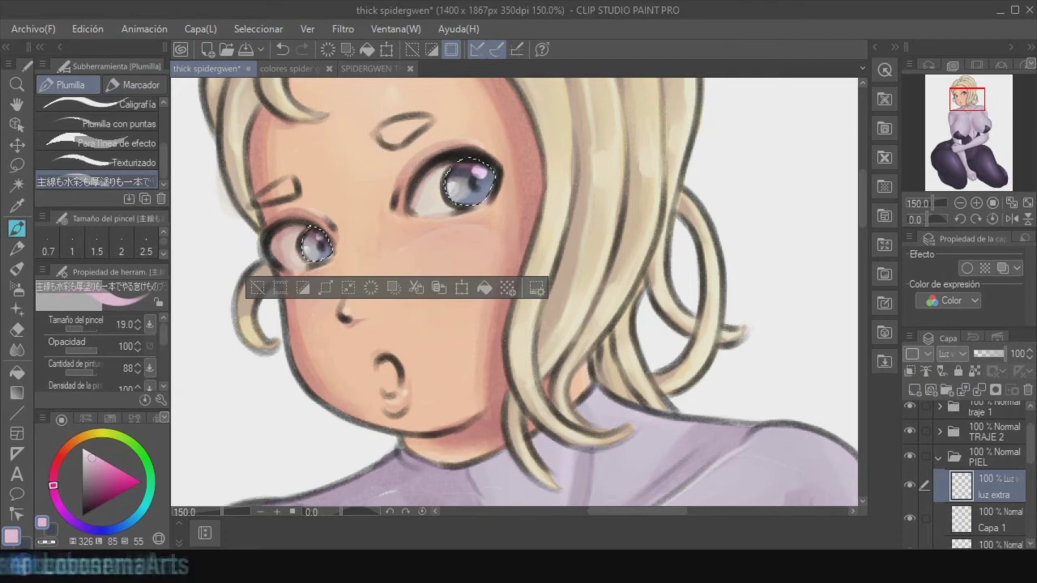
key("p")
key("ctrl+minus")
key("ctrl+minus")
key("m")
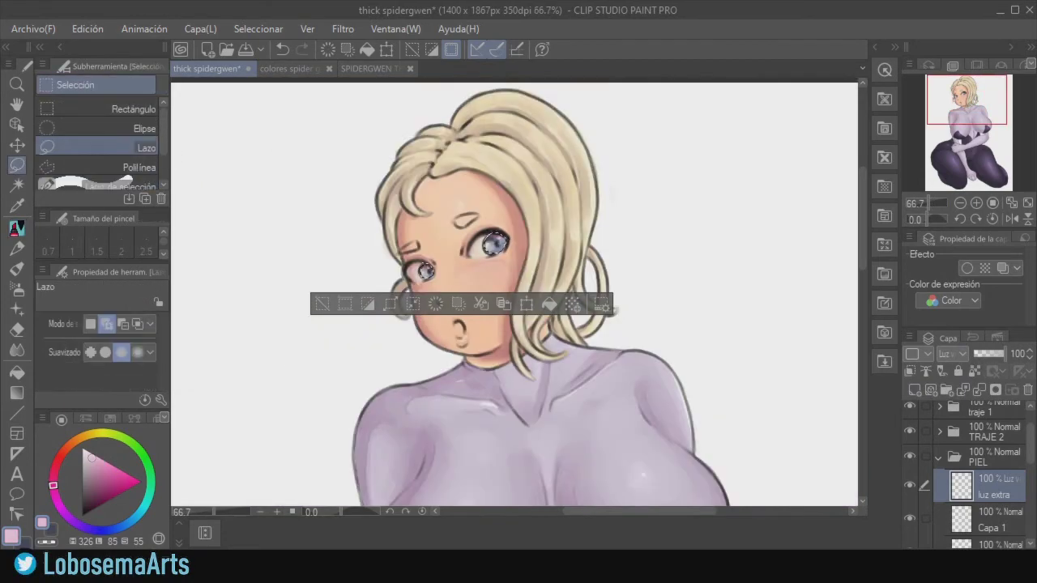
key("ctrl+d")
- Add white highlights to the face on Capa 1 with the size 19 pen and soften them with the round markers
left_click(960, 202)
left_click(959, 203)
left_click_drag(863, 285, 862, 331)
left_click(960, 202)
left_click(976, 203)
left_click_drag(862, 266, 862, 255)
left_click(988, 520)
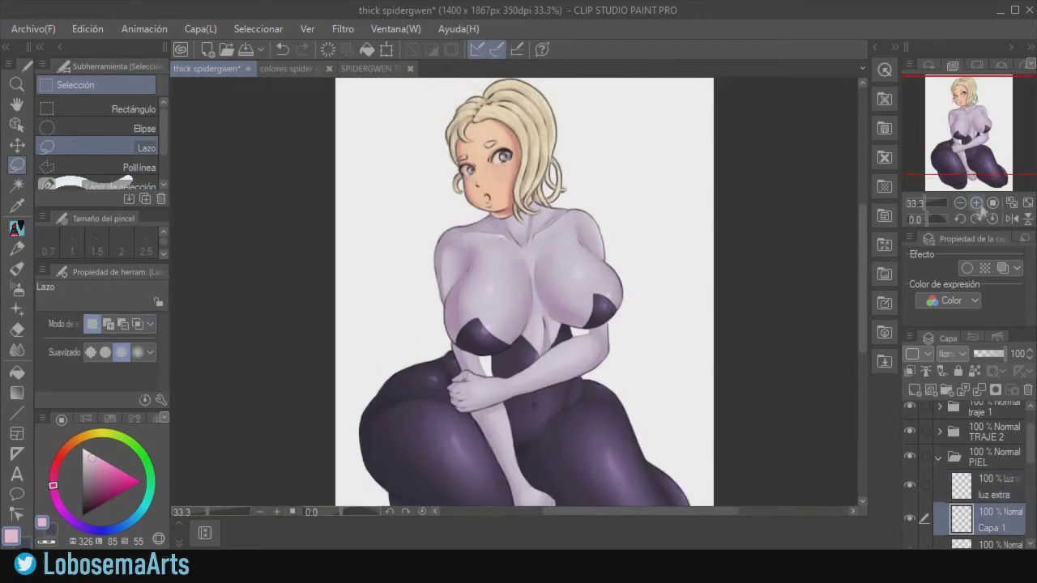
left_click(976, 202)
left_click(976, 202)
left_click(17, 228)
left_click(69, 85)
left_click(83, 448)
key("ctrl+plus")
key("ctrl+plus")
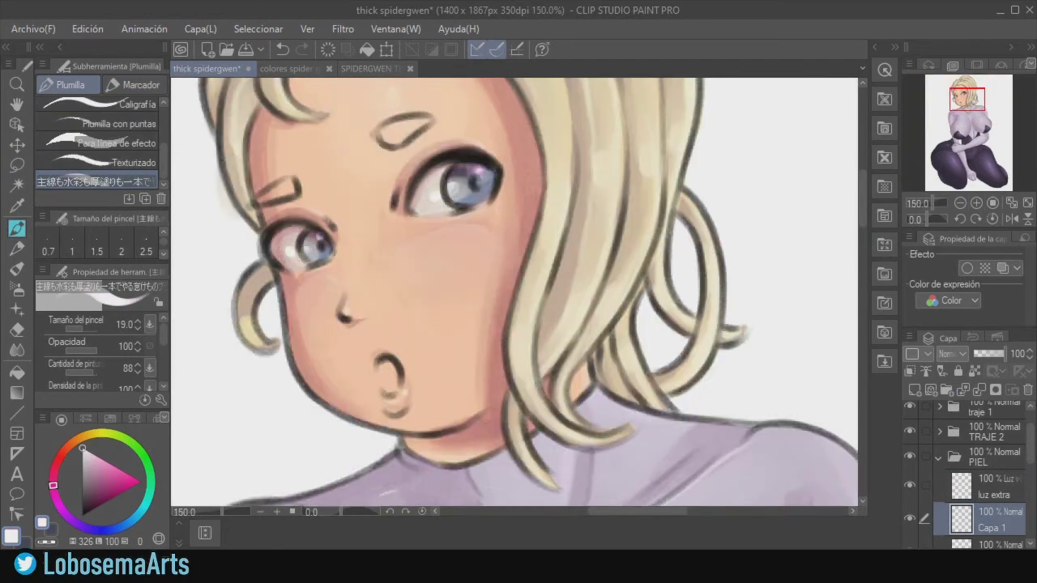
key("p")
left_click(118, 163)
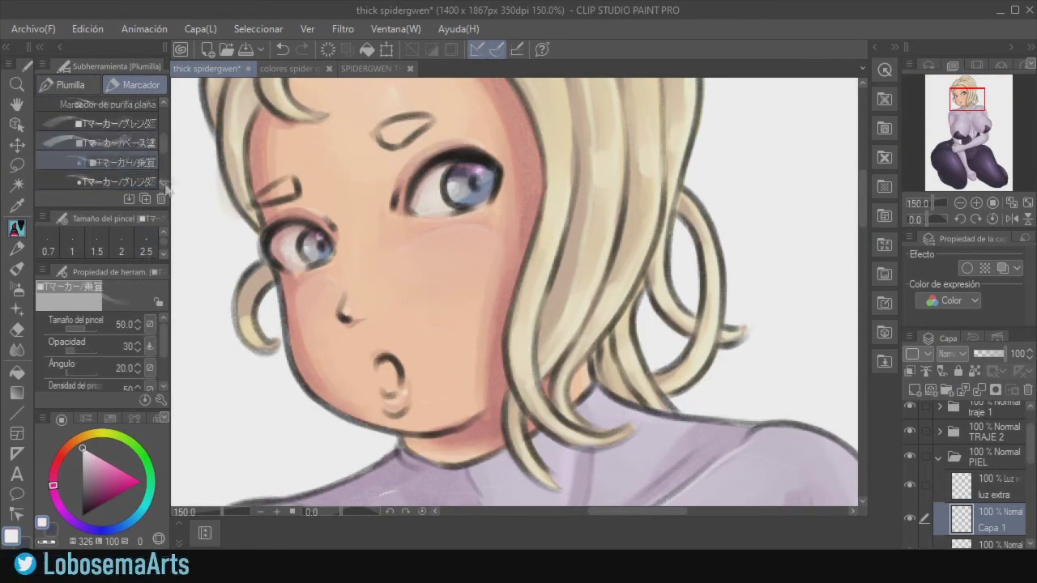
left_click(164, 185)
left_click(117, 163)
left_click(118, 143)
key("ctrl+minus")
key("ctrl+minus")
key("ctrl+minus")
mouse_move(862, 268)
left_mouse_down()
mouse_move(864, 283)
mouse_move(864, 272)
left_mouse_up()
- Color the eyebrows on the otros layer in blonde tan (hue 37, luminosity 82, saturation 57) with the size 19 pen
left_click(938, 459)
left_click(988, 513)
left_click(69, 85)
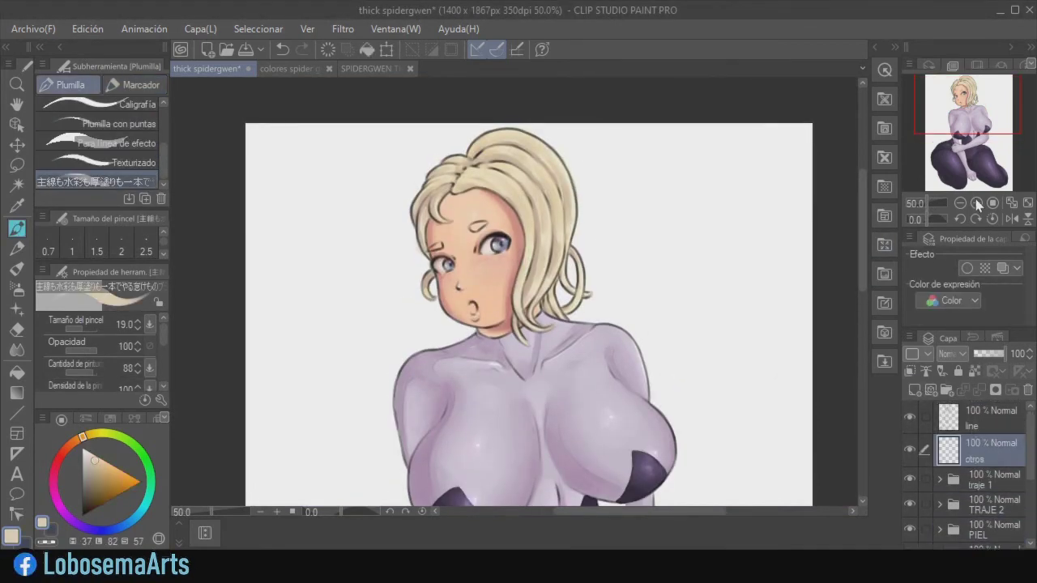
left_click(977, 204)
left_click(357, 200, "alt")
- Add a traje 3 layer above PIEL and paint the costume lining beside the arms purple (hue 300, luminosity 49, saturation 24)
left_click(961, 203)
left_click(961, 202)
left_click_drag(862, 242, 848, 311)
left_click(962, 203)
left_click(976, 202)
scroll(906, 450, "down", 1)
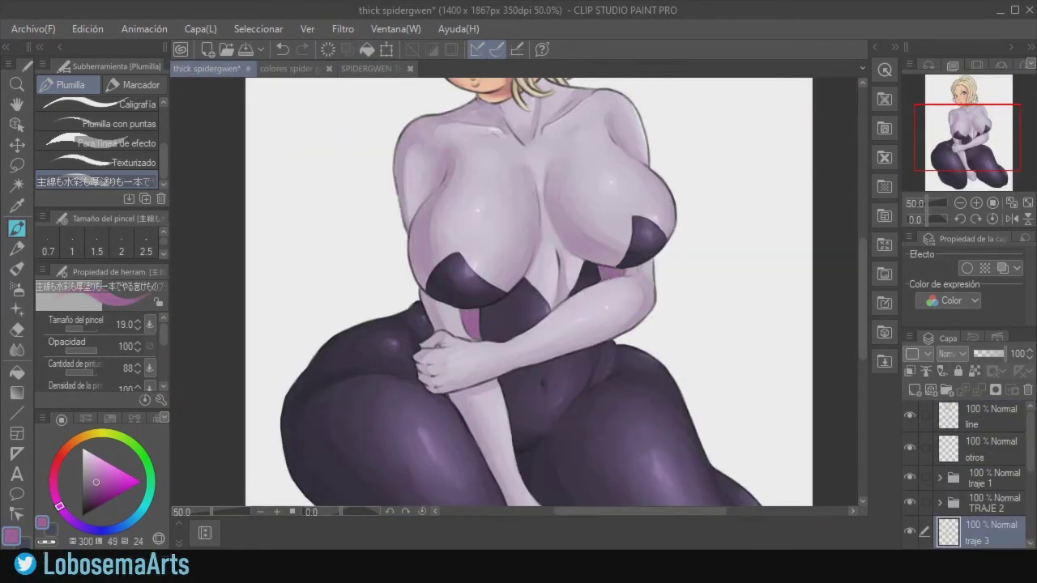
- Shade the lining magenta (hue 328, luminosity 40, saturation 43), blend it at size 16.1, and add lighter pink (luminosity 66, saturation 52)
left_click_drag(56, 497, 54, 485)
left_click(102, 488)
left_click_drag(463, 311, 475, 338)
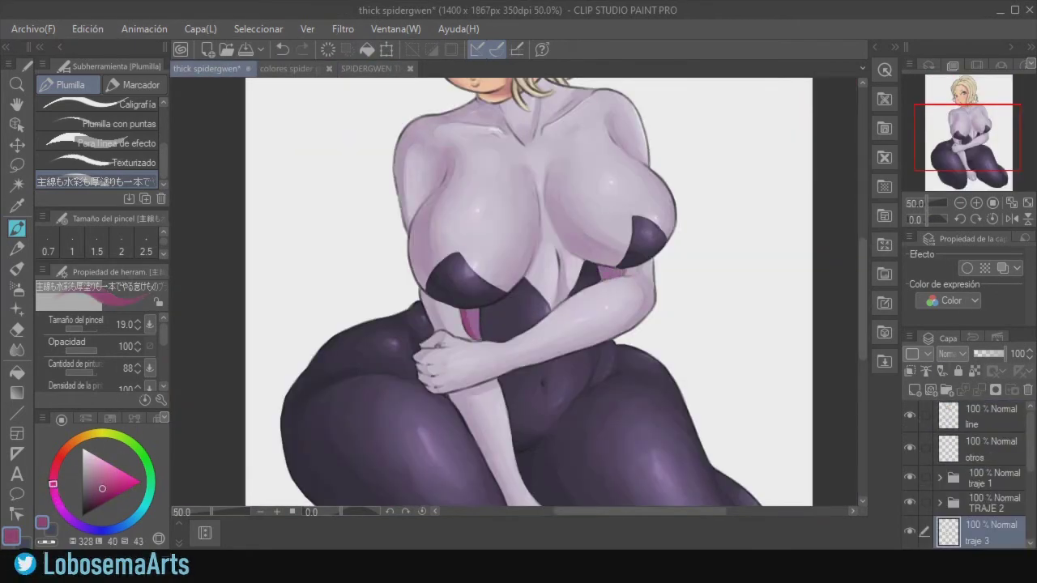
key("p")
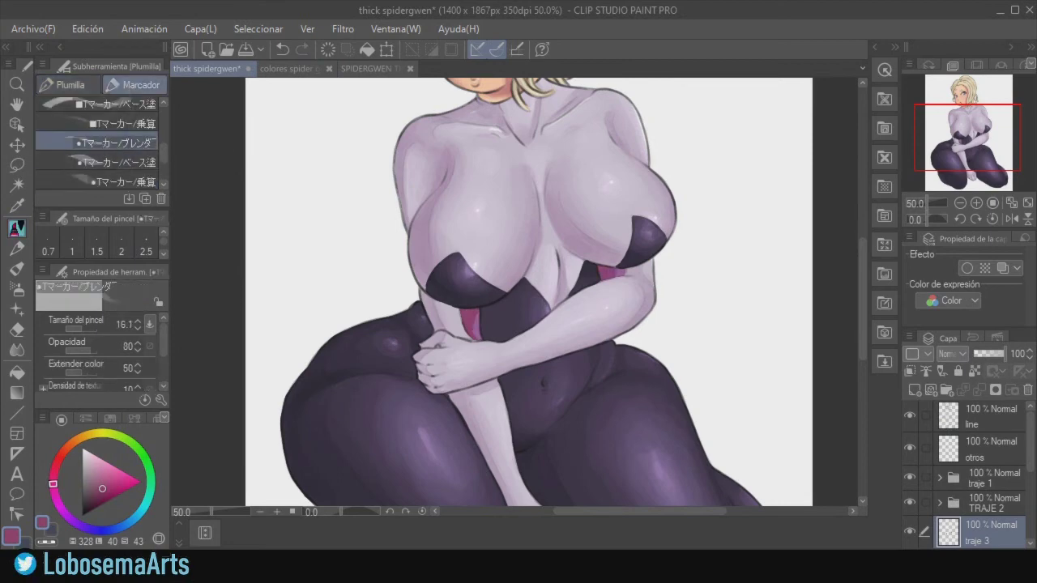
left_click(103, 471)
key("p")
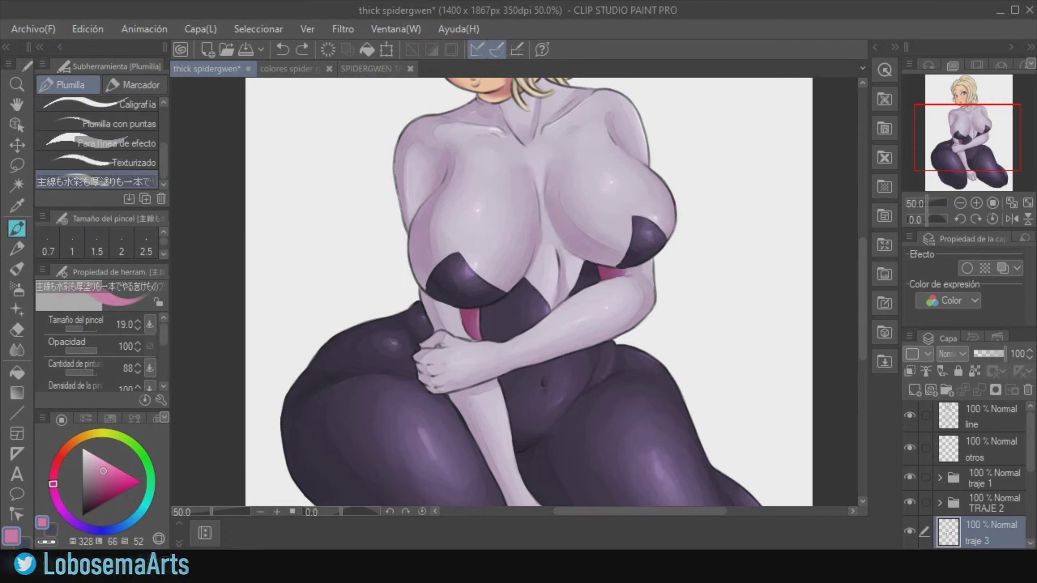
- Draw pale pink web lines (hue 322, luminosity 83, saturation 31) across the magenta lining on traje 3
left_click(625, 276, "alt")
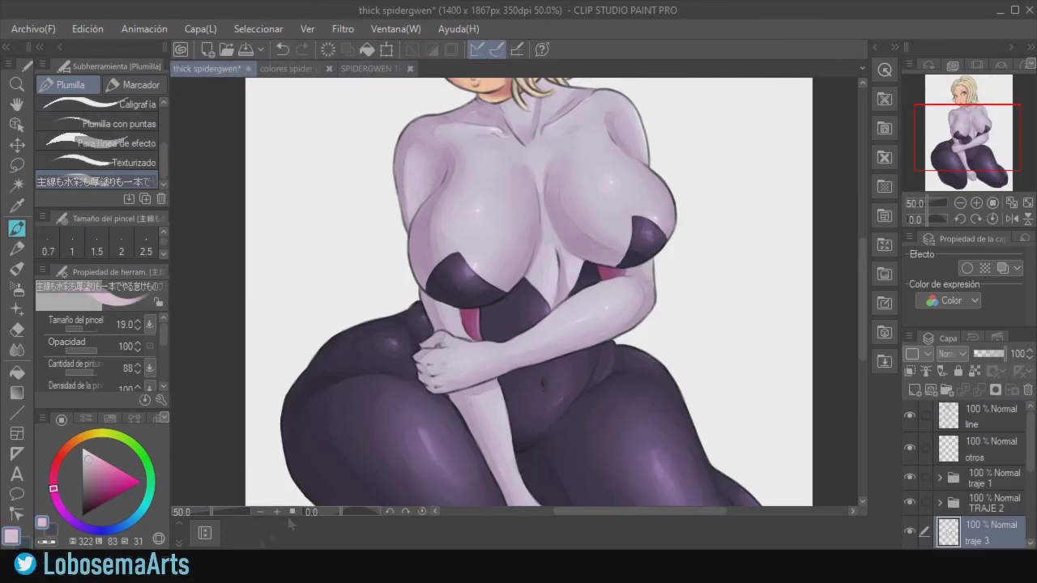
left_click_drag(466, 311, 471, 336)
left_click_drag(475, 310, 478, 338)
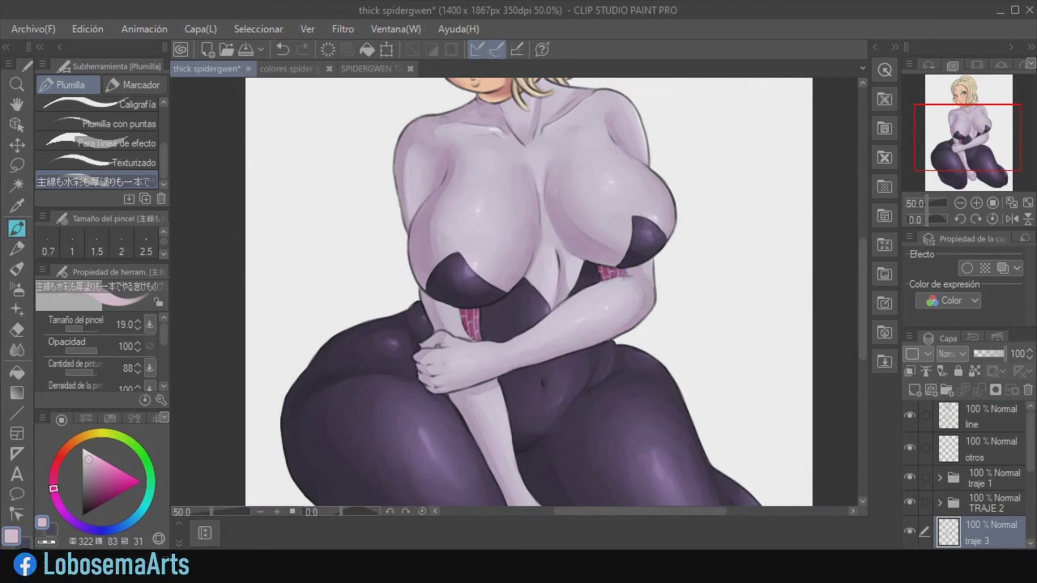
- Apply a color correction to the traje 3 layer
left_click(959, 203)
left_click(958, 203)
left_click(87, 29)
left_click(196, 290)
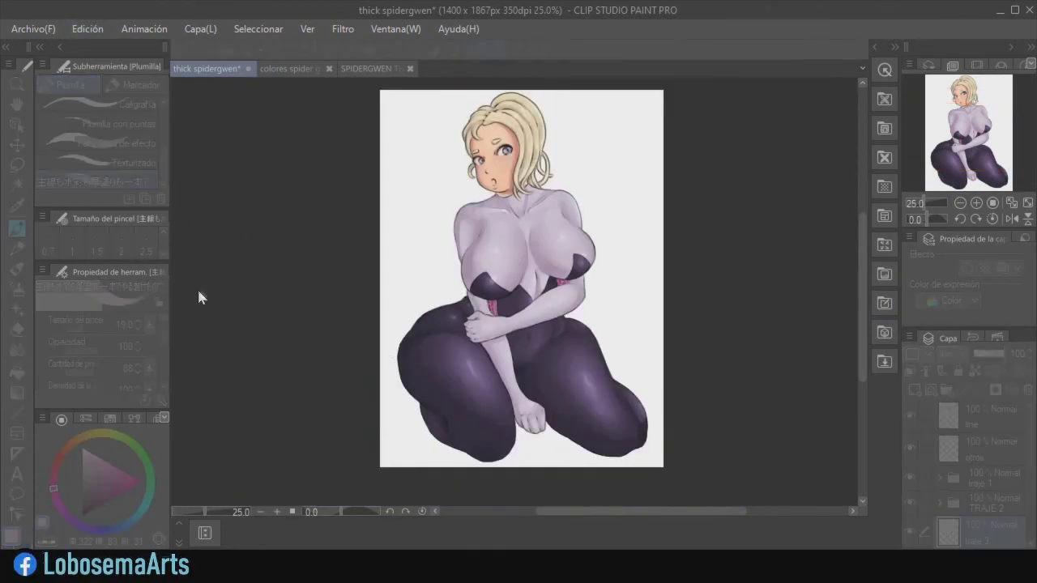
left_click(398, 176)
- Apply color corrections to the pelo base layer and to PIEL BASE in the PIEL folder
left_click_drag(1031, 447, 1031, 502)
left_click(1005, 500)
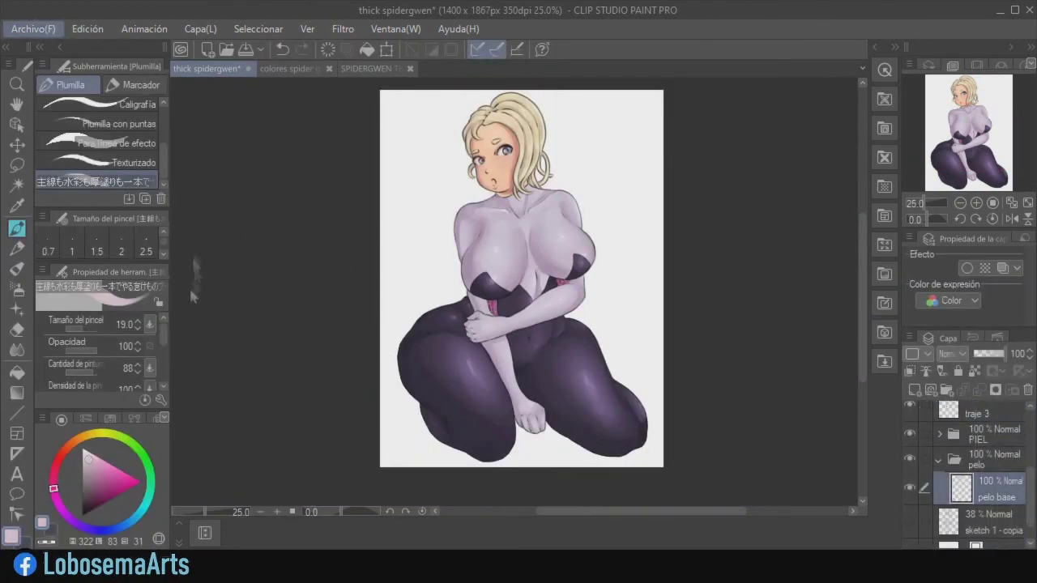
left_click(938, 466)
left_click(939, 466)
scroll(986, 518, "down", 2)
left_click(986, 520)
left_click(87, 29)
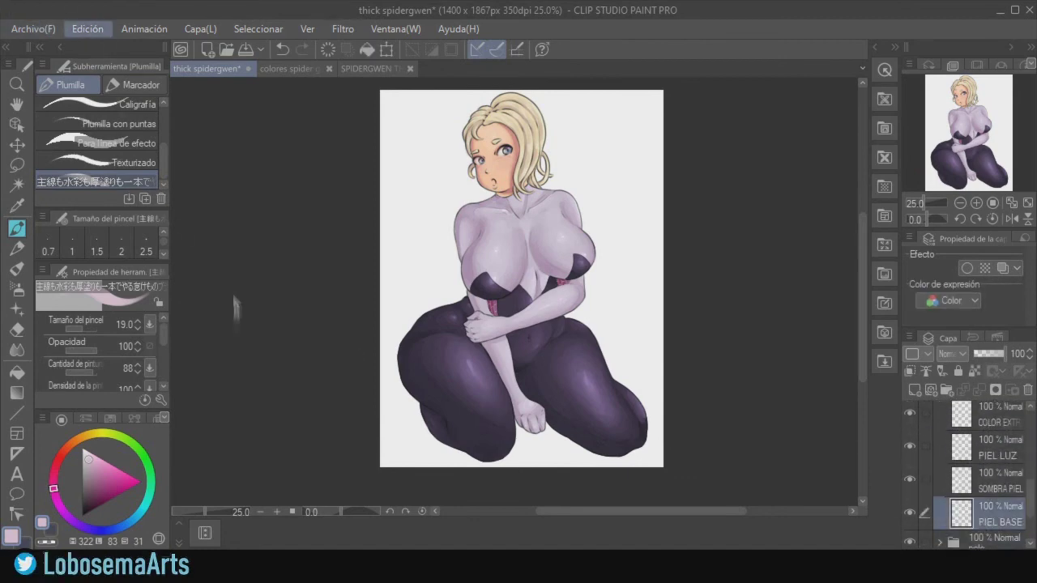
left_click(196, 293)
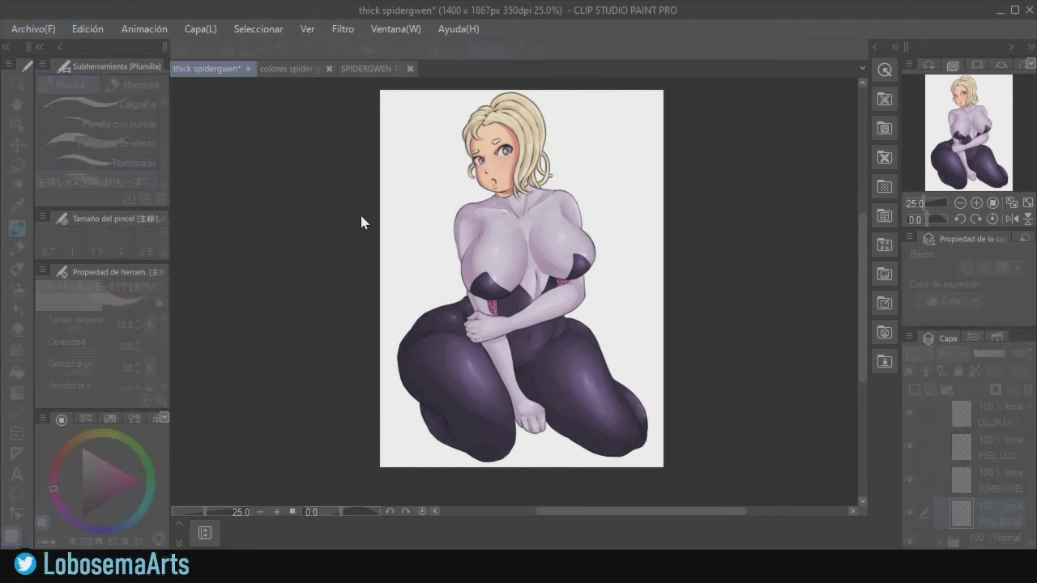
left_click(389, 177)
- Compare the character's face and hair with the SPIDERGWEN THICC SENTADA.png reference image
left_click(370, 69)
left_click_drag(830, 191, 863, 187)
left_click(206, 69)
left_click_drag(863, 239, 864, 195)
left_click(374, 73)
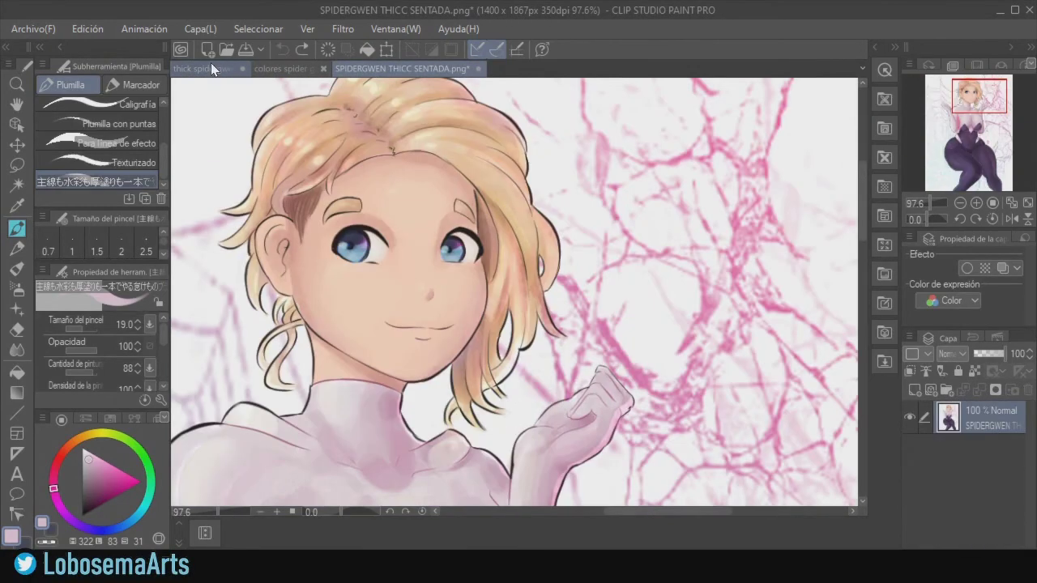
left_click(210, 66)
- Add a layer named color extra at the top of the TRAJE 2 folder
scroll(856, 308, "down", 4)
left_click_drag(850, 306, 681, 304)
scroll(910, 458, "up", 10)
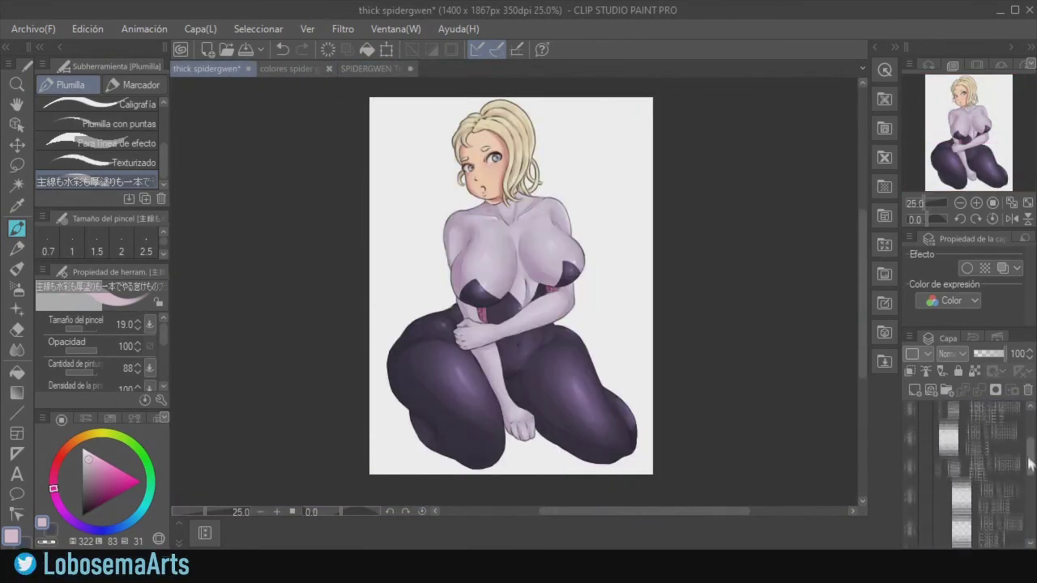
left_click(938, 452)
left_click(1004, 481)
double_click(1002, 489)
type("color extra")
left_click(86, 455)
left_click_drag(479, 246, 473, 277)
key("ctrl+z")
- Add soft white light to the chest on color extra with the size 44.3 round base marker and blend it at size 95
left_click(82, 448)
left_click(135, 85)
left_click(117, 162)
left_click(84, 329)
left_click_drag(547, 242, 565, 264)
left_click(117, 143)
left_click(91, 328)
left_click(87, 329)
mouse_move(472, 243)
left_mouse_down()
mouse_move(478, 279)
mouse_move(489, 281)
left_mouse_up()
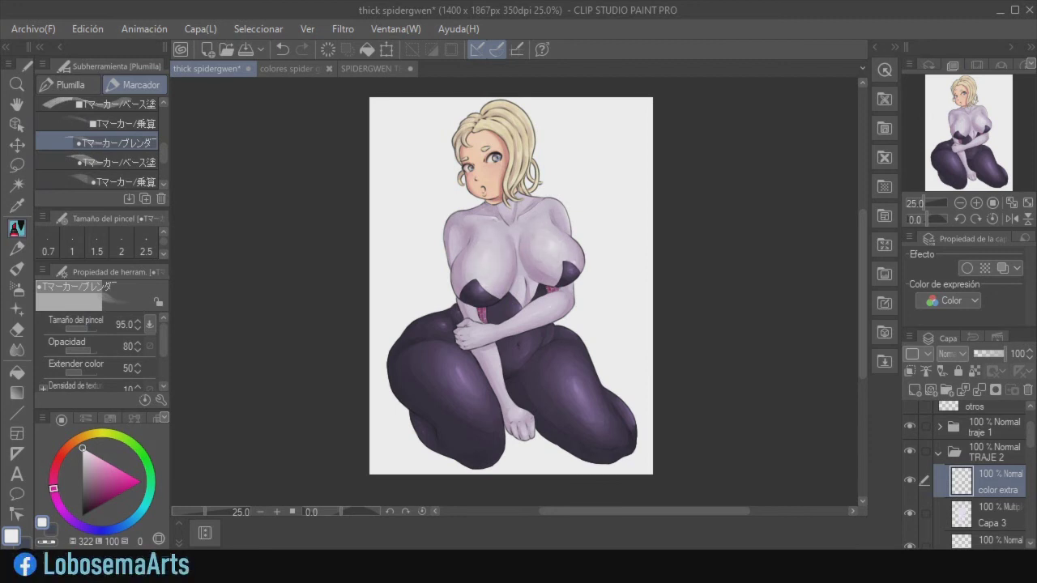
- Check the costume with color extra hidden and shown, and undo the last highlight stroke
left_click(909, 481)
left_click(909, 481)
scroll(923, 486, "down", 1)
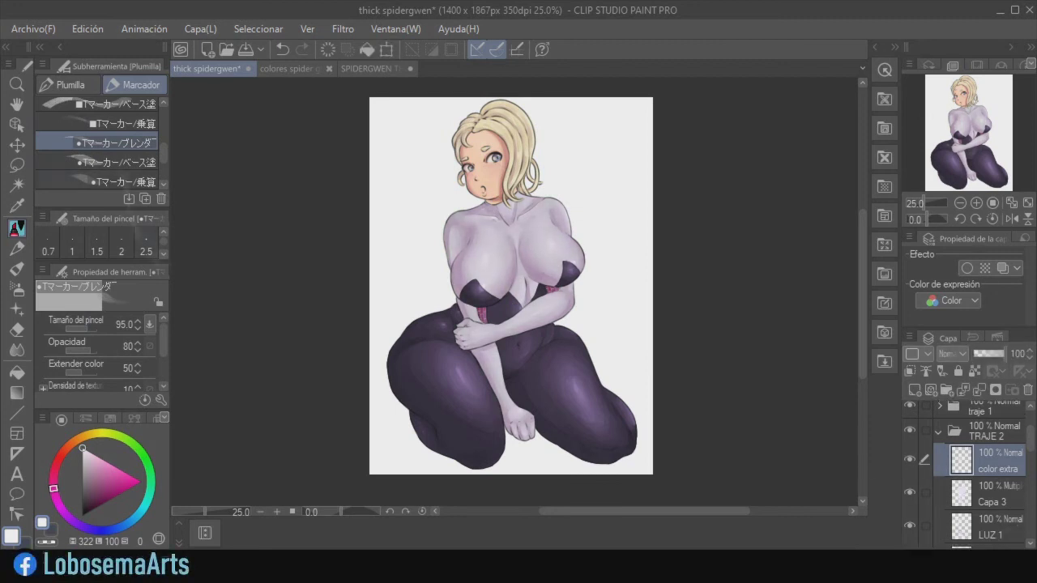
left_click(117, 162)
key("ctrl+z")
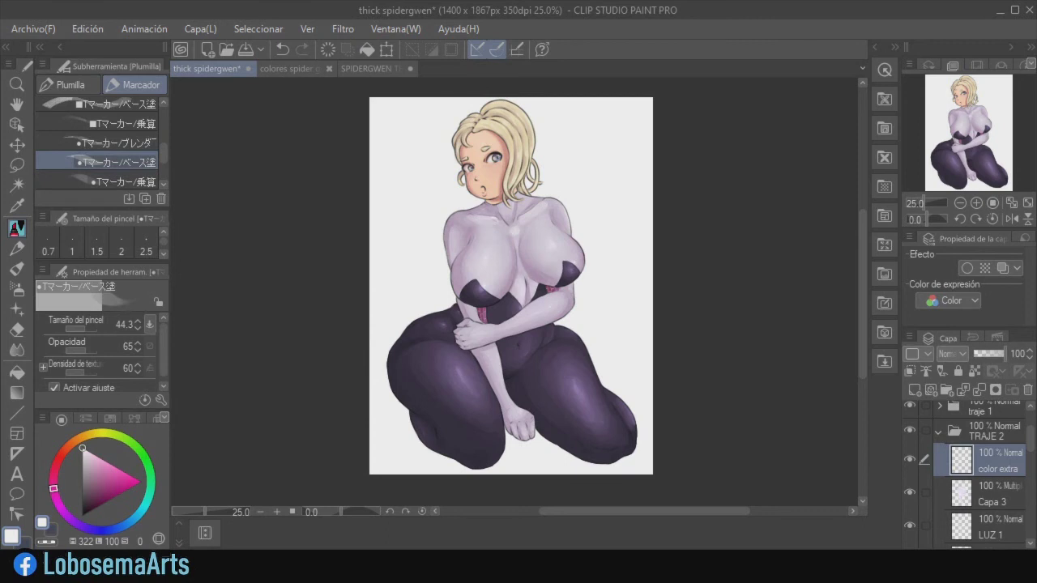
- Add white light along the forearm with the size 44.3 round base marker, undo the shoulder stroke, and switch to the size 95 blender
left_click_drag(559, 296, 522, 319)
left_click_drag(559, 209, 563, 228)
key("ctrl+z")
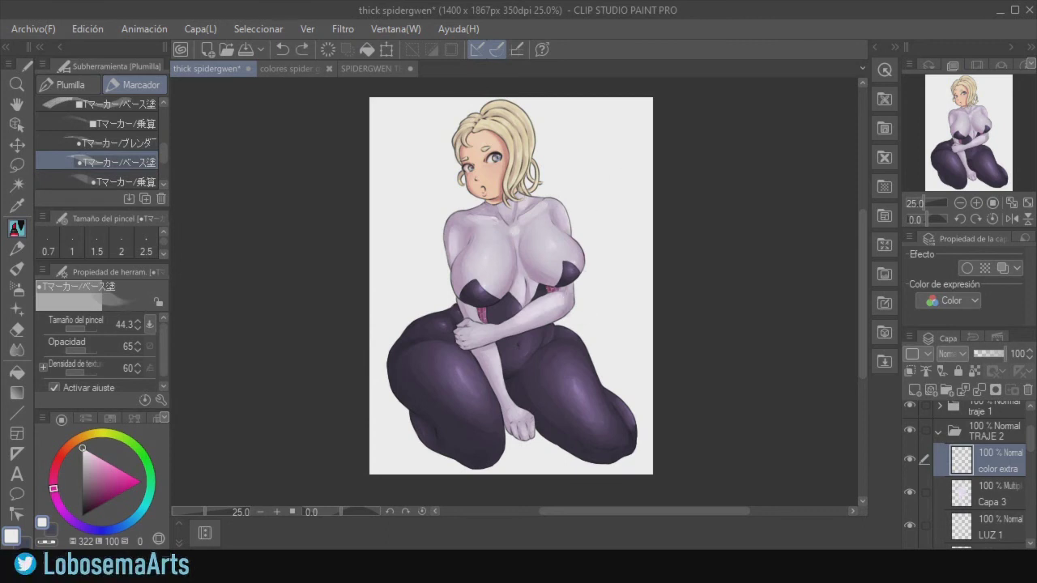
left_click(118, 181)
left_click(118, 143)
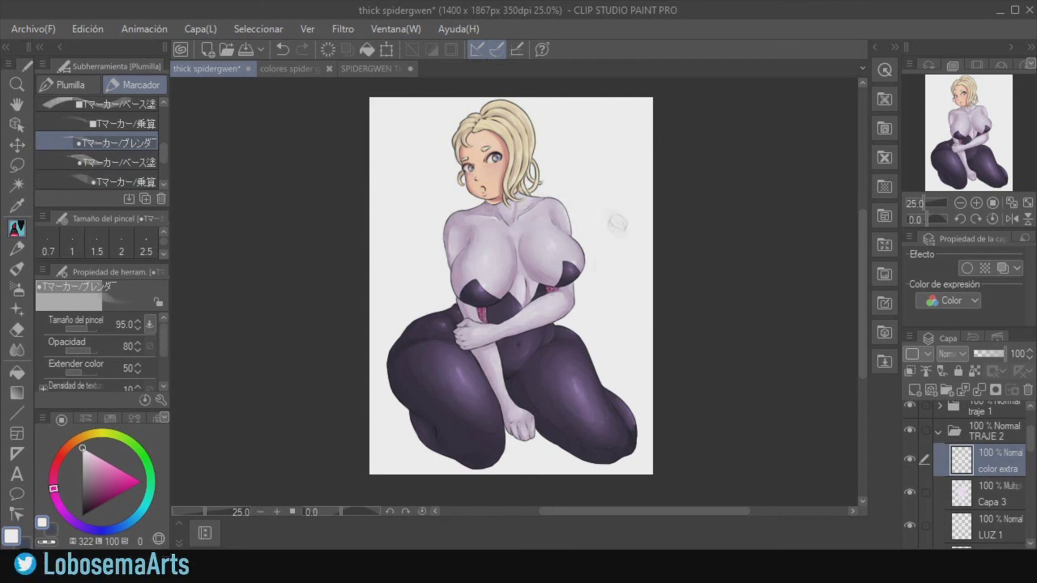
- Compare the costume's lighting with and without the color extra layer
left_click(909, 460)
left_click(909, 460)
left_click(908, 458)
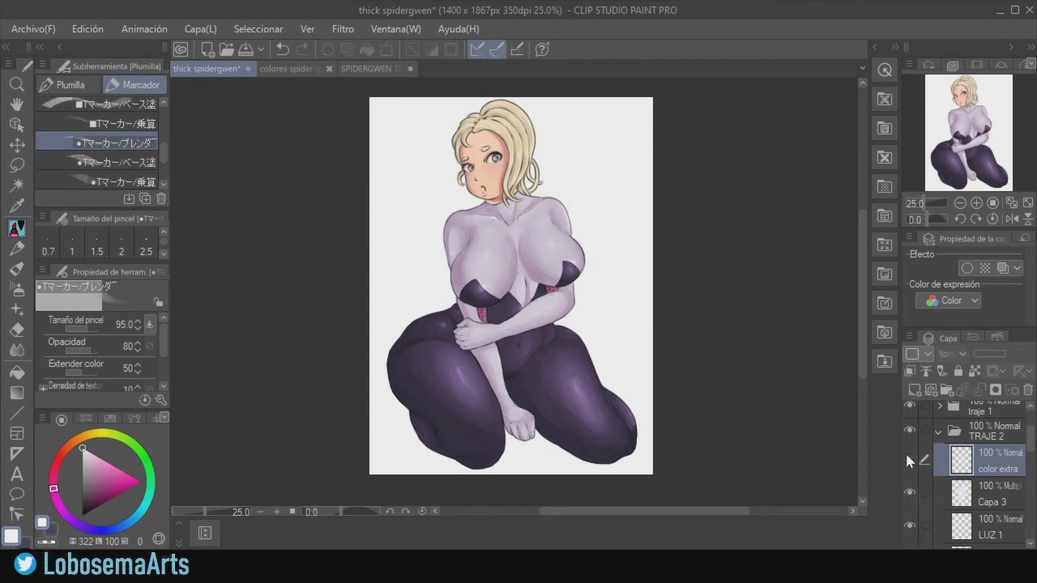
- Examine the whole figure's costume with the color extra layer hidden and shown
left_click(909, 460)
left_click(909, 460)
left_click(908, 460)
left_click(959, 204)
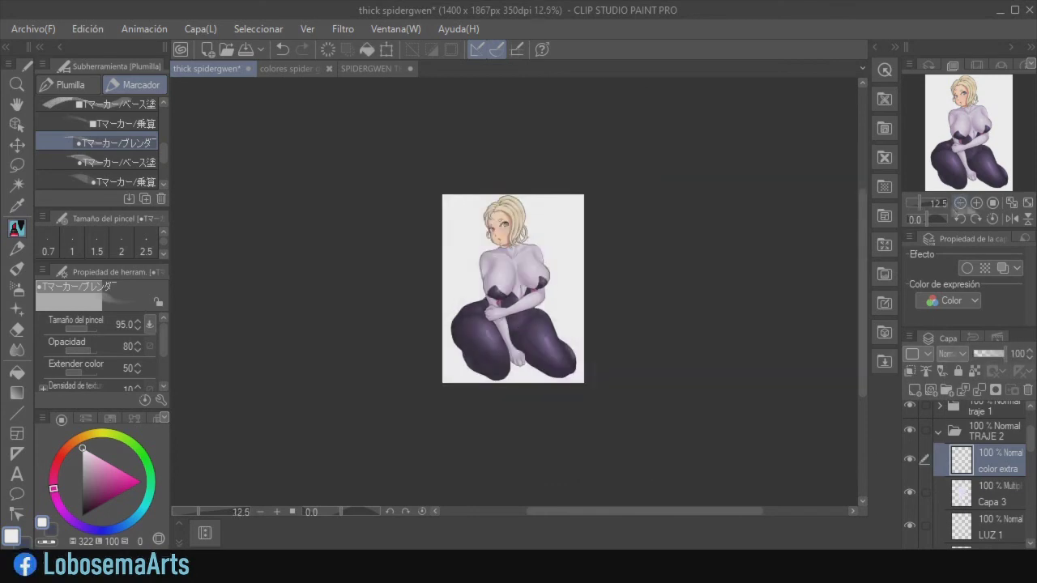
- Sample a reddish skin tone from the face, switch to the size 19 Plumilla brush, and make the otros layer active
left_click(976, 203)
left_click(120, 483)
left_click(56, 478)
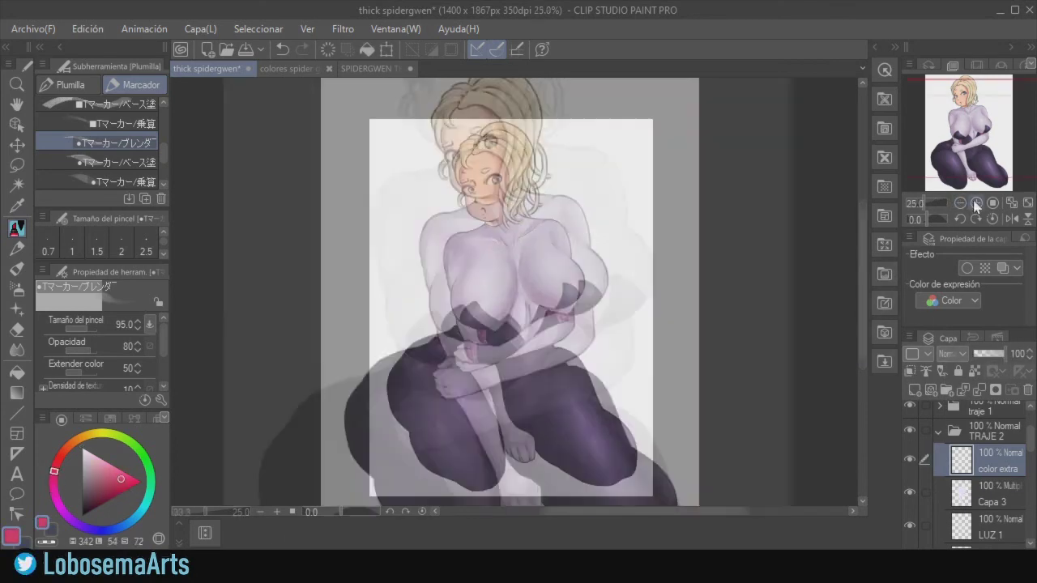
left_click(976, 203)
left_click(491, 243, "alt")
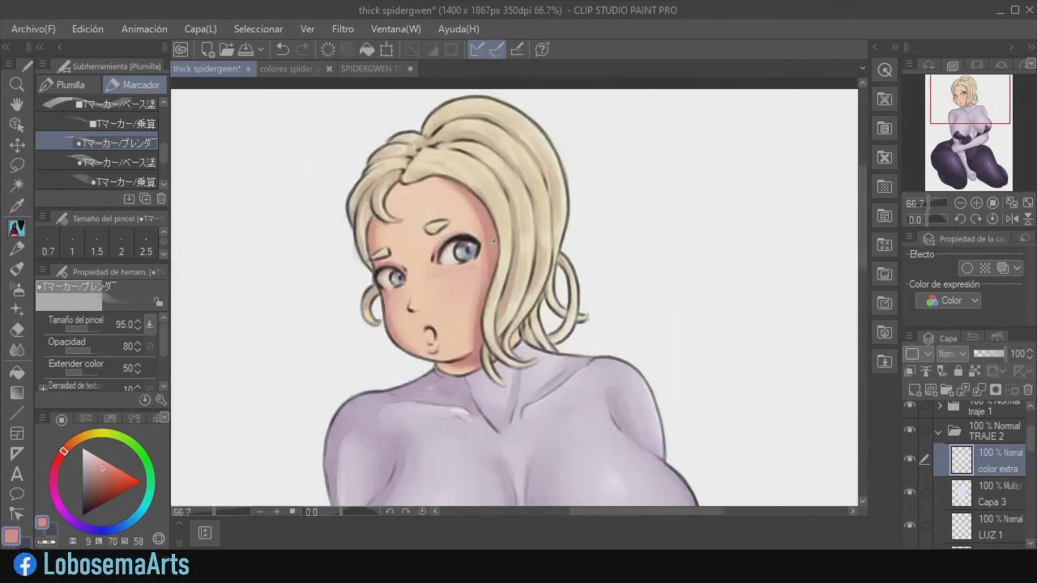
left_click(495, 227, "alt")
left_click(85, 86)
left_click(939, 432)
scroll(976, 470, "up", 3)
left_click(982, 451)
- Paint the tongue inside the mouth with the size 19 brush, blend it at size 9.7, and clean it up with the size 26.7 eraser
left_click(976, 203)
left_click(976, 203)
left_click_drag(319, 382, 325, 400)
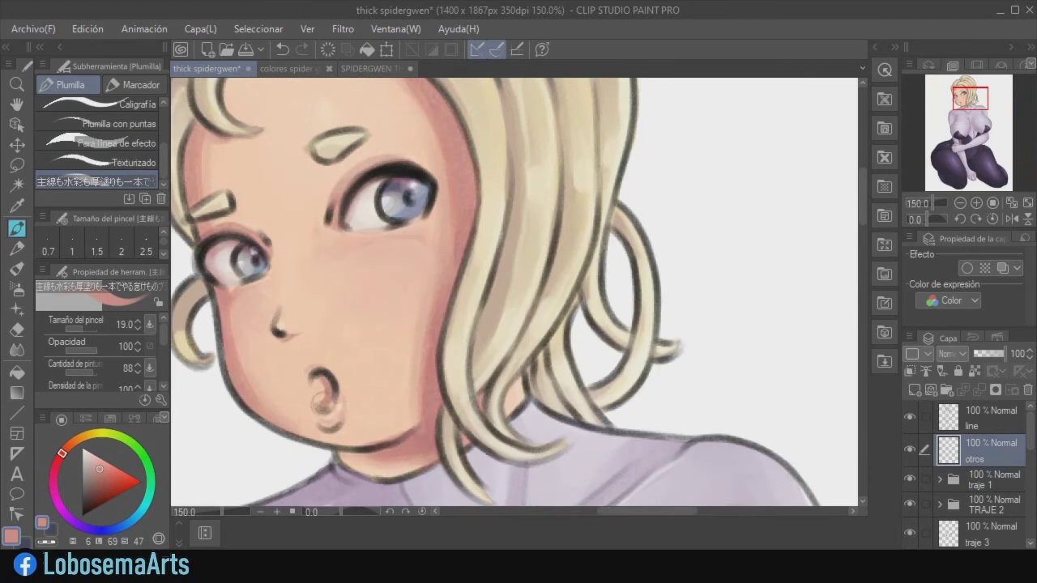
key("p")
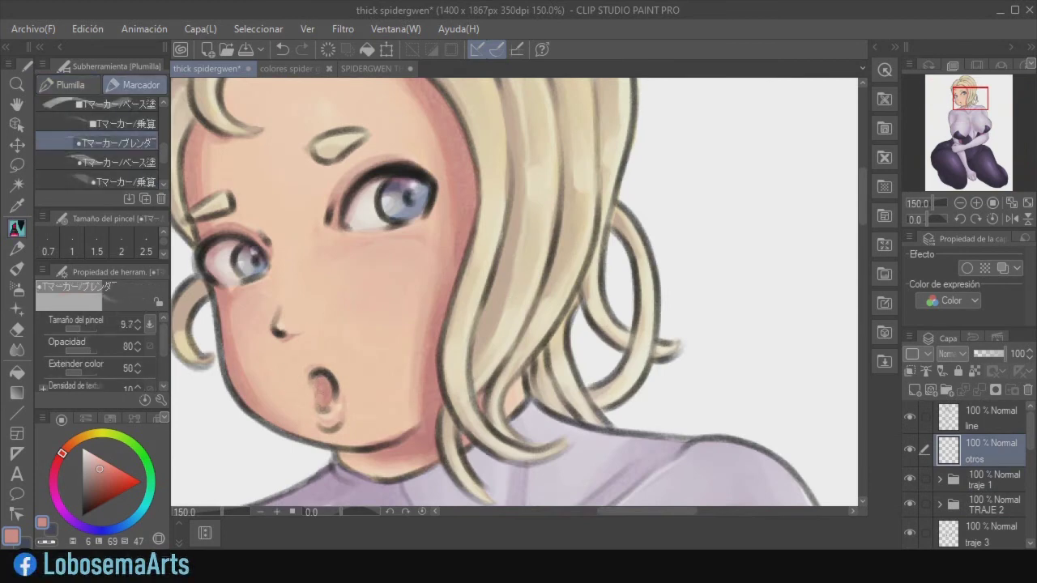
key("e")
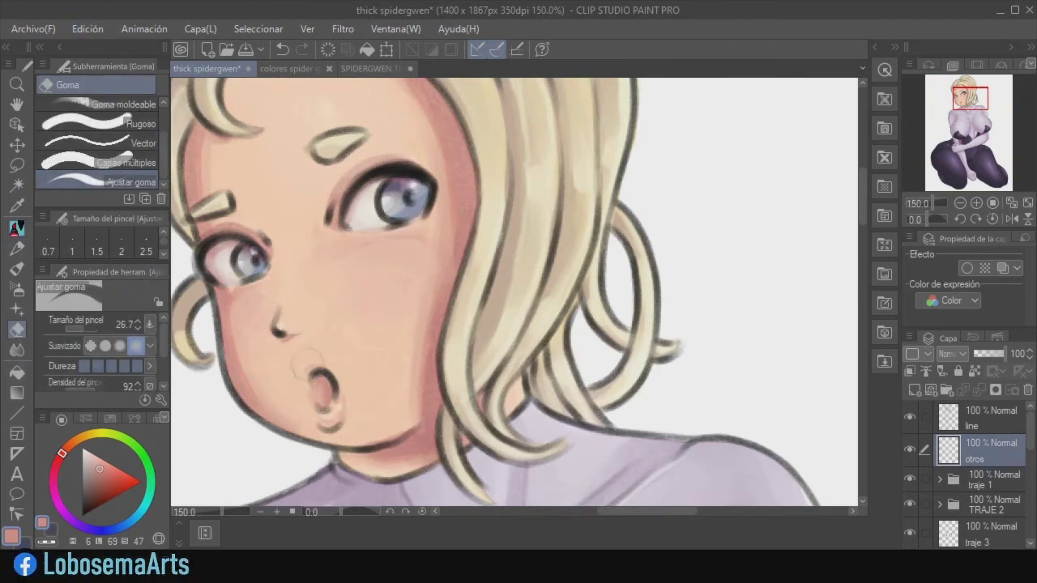
- Try pinker and lighter skin tones on the tongue with the size 19 brush, and undo the strokes
key("p")
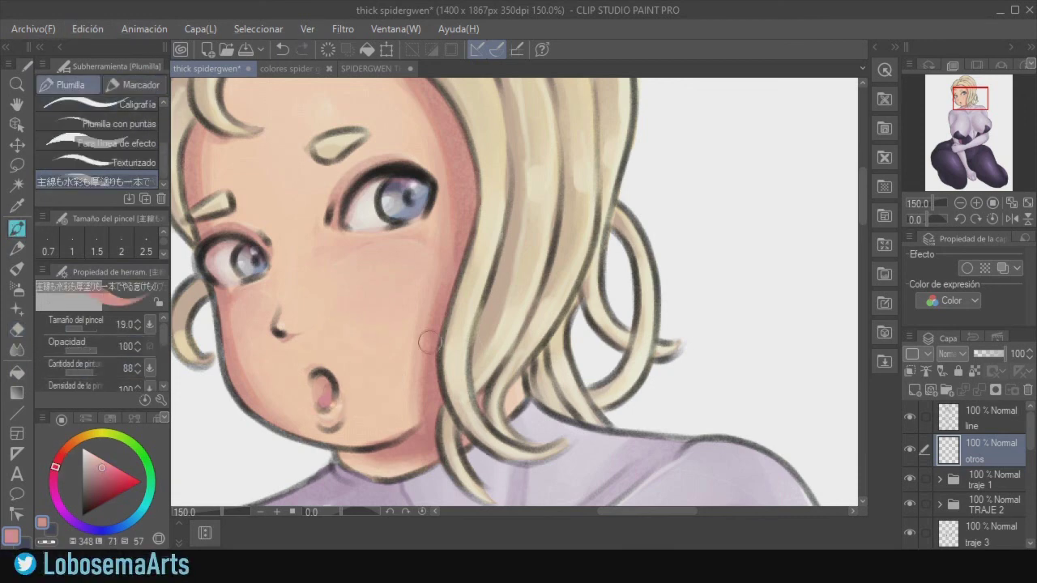
left_click(418, 445, "alt")
left_click(352, 420, "alt")
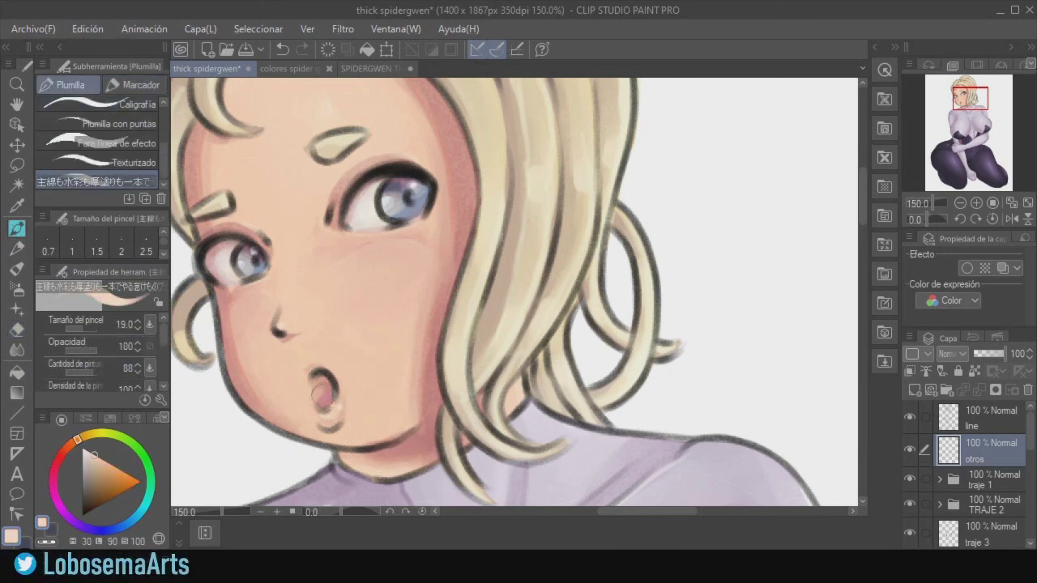
left_click_drag(327, 410, 340, 395)
key("ctrl+z")
key("ctrl+z")
key("p")
left_click_drag(317, 384, 324, 401)
left_click(959, 203)
key("ctrl+z")
left_click(975, 203)
- Sample the dark brown inside the mouth and retouch the area around the tongue
left_click(332, 382, "alt")
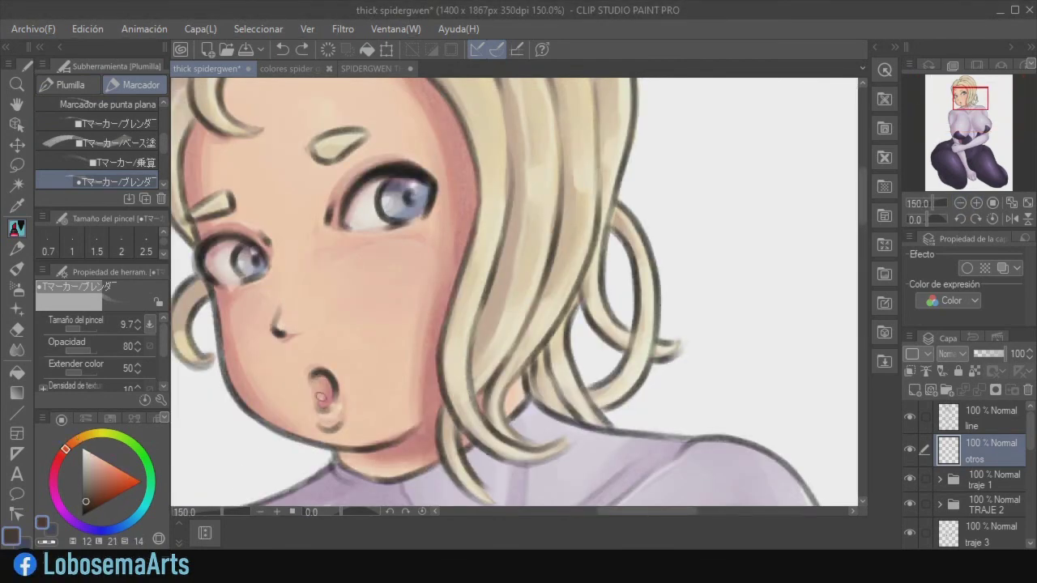
key("p")
left_click_drag(319, 396, 330, 393)
- Draw the artist's signature on the firma layer in dark pink at size 5.8: a bracketed emblem with lettering above and below
left_click(378, 373, "alt")
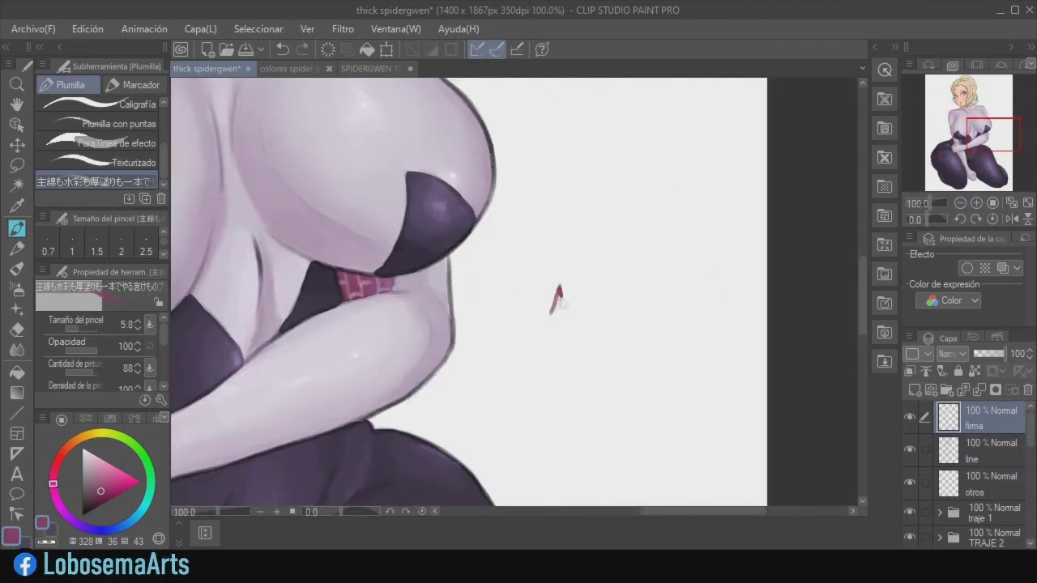
key("ctrl+z")
mouse_move(561, 300)
left_mouse_down()
mouse_move(569, 324)
mouse_move(560, 324)
left_mouse_up()
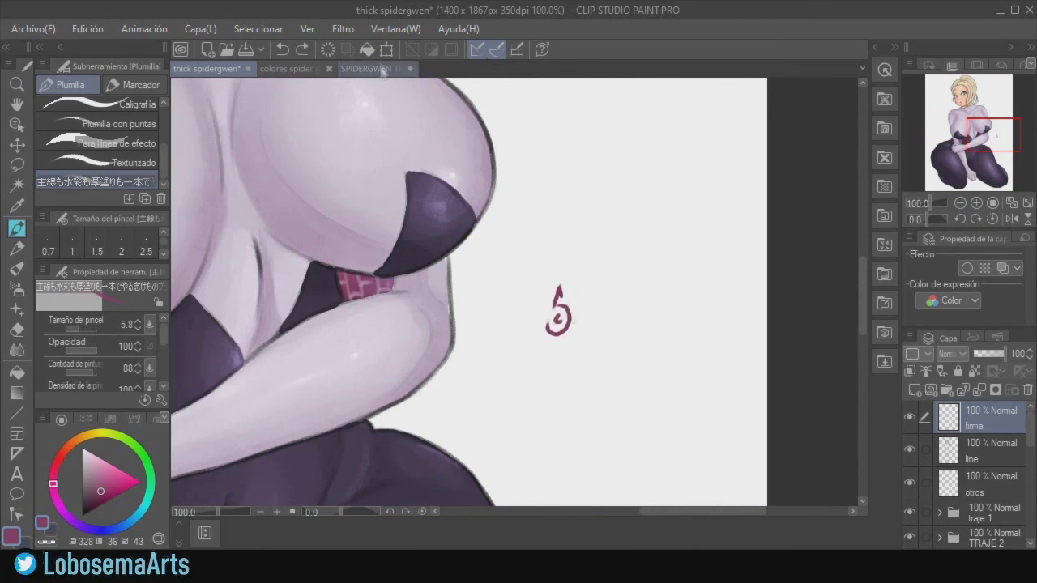
left_click_drag(569, 289, 573, 335)
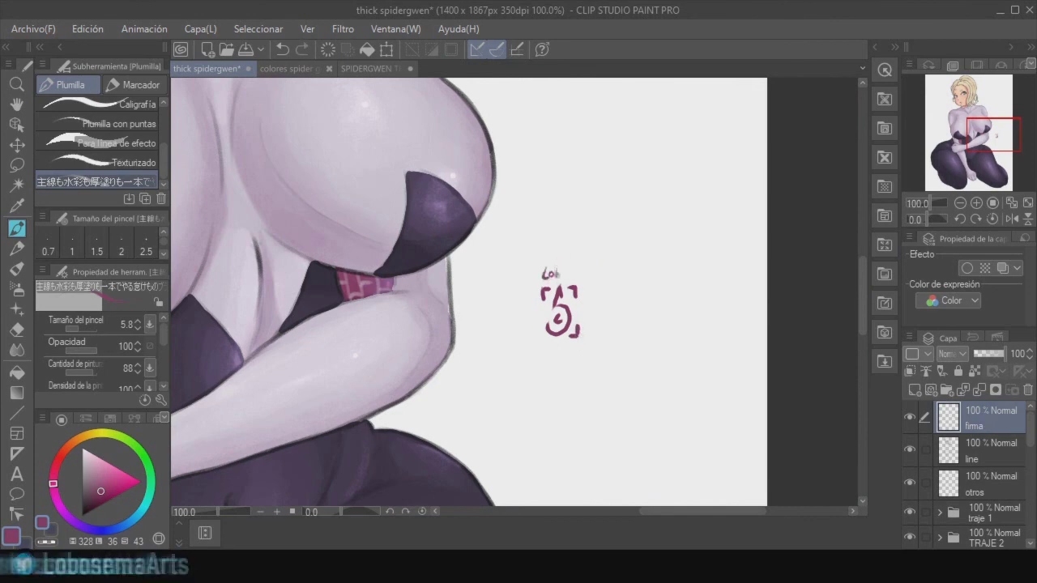
left_click_drag(567, 271, 566, 272)
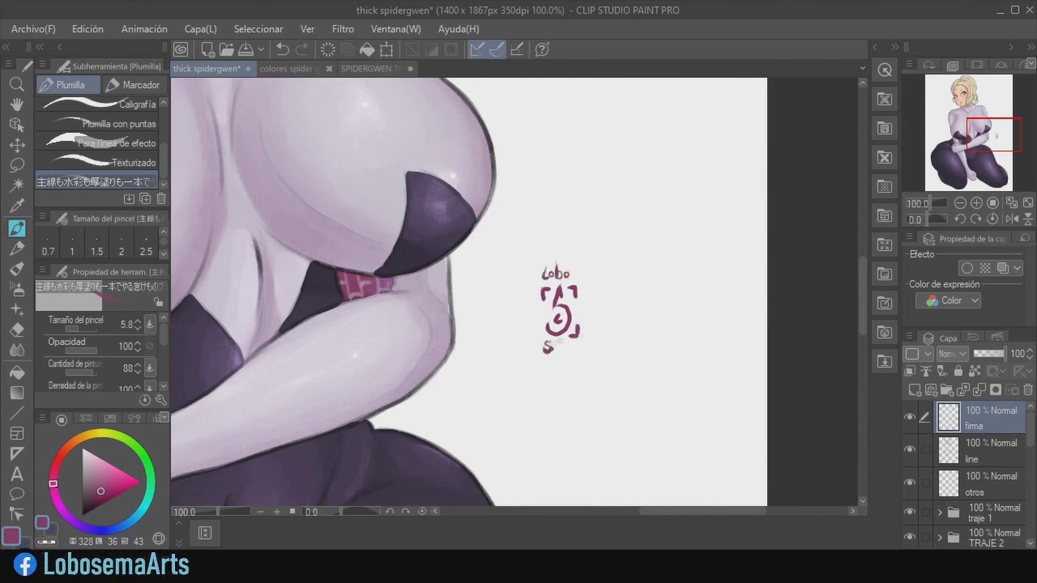
left_click_drag(555, 347, 586, 347)
- Move the signature slightly closer to the figure's thigh and save the illustration
left_click(959, 204)
left_click(960, 204)
left_click(960, 203)
left_click(960, 203)
left_click_drag(570, 308, 554, 327)
left_click(33, 29)
left_click(143, 147)
key("ctrl+s")
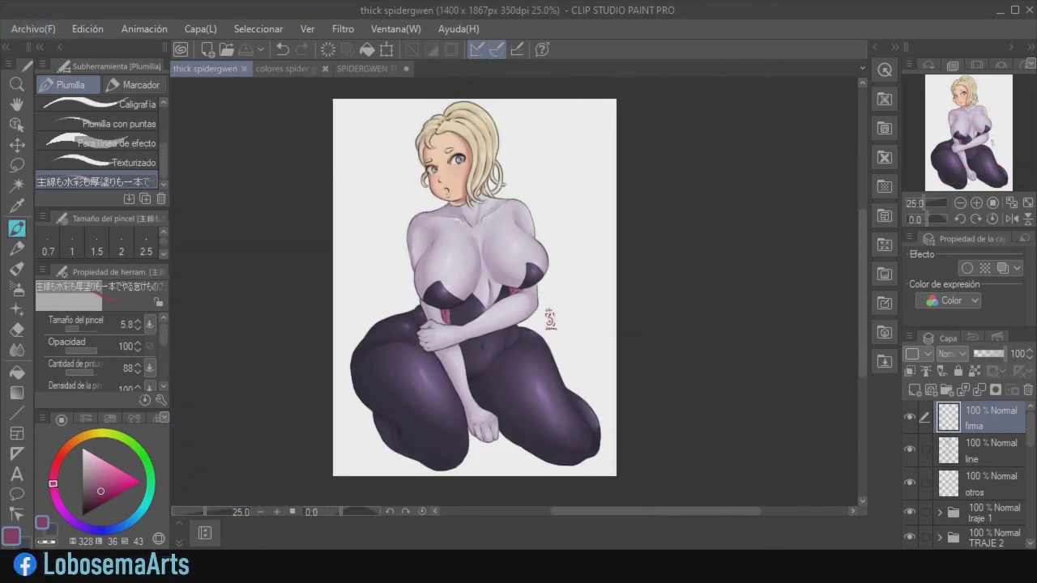